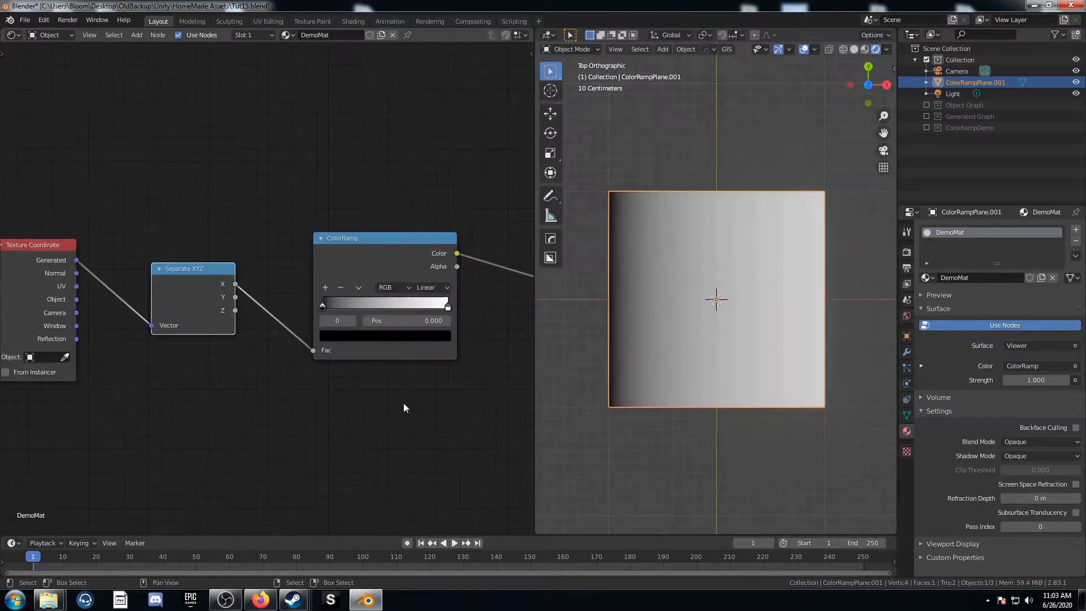
- Examine the Texture Coordinate, Separate XYZ and ColorRamp chain, trying the ramp's black and white stops in turn
{"action": "middle_click_drag", "start_coordinate": [402, 403], "coordinate": [337, 407]}
{"action": "scroll", "coordinate": [360, 381], "scroll_direction": "down", "scroll_amount": 4}
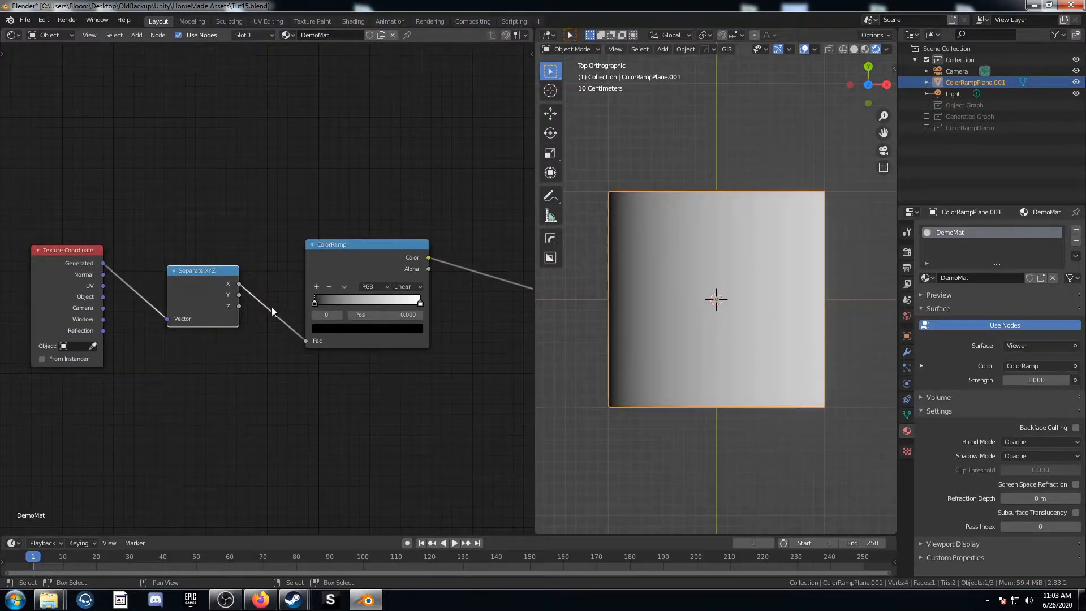
{"action": "middle_click_drag", "start_coordinate": [272, 307], "coordinate": [255, 299]}
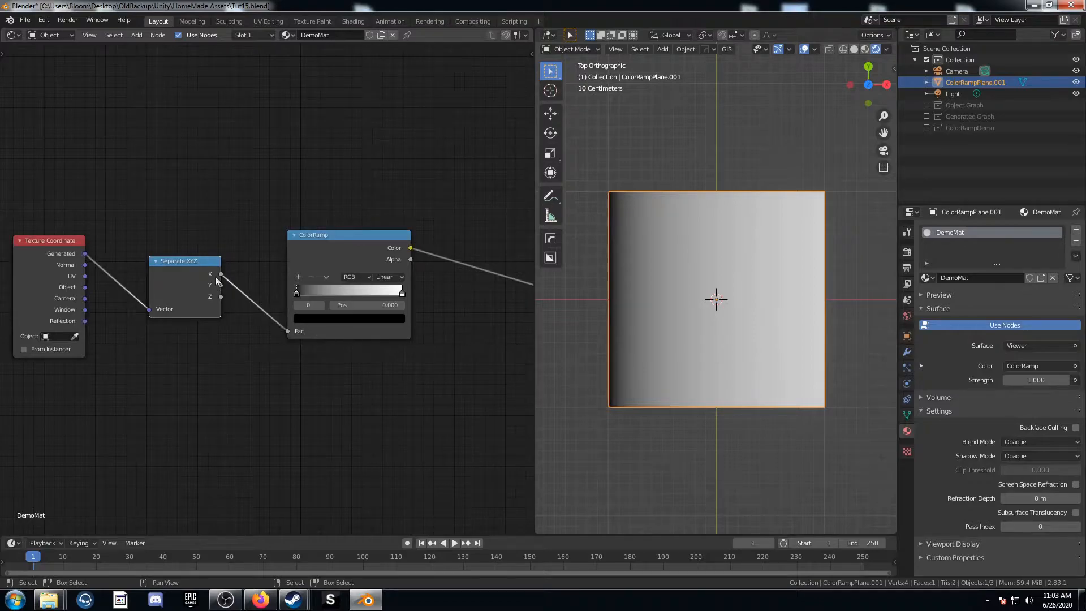
{"action": "middle_click_drag", "start_coordinate": [422, 361], "coordinate": [333, 334]}
{"action": "scroll", "coordinate": [373, 374], "scroll_direction": "up", "scroll_amount": 3}
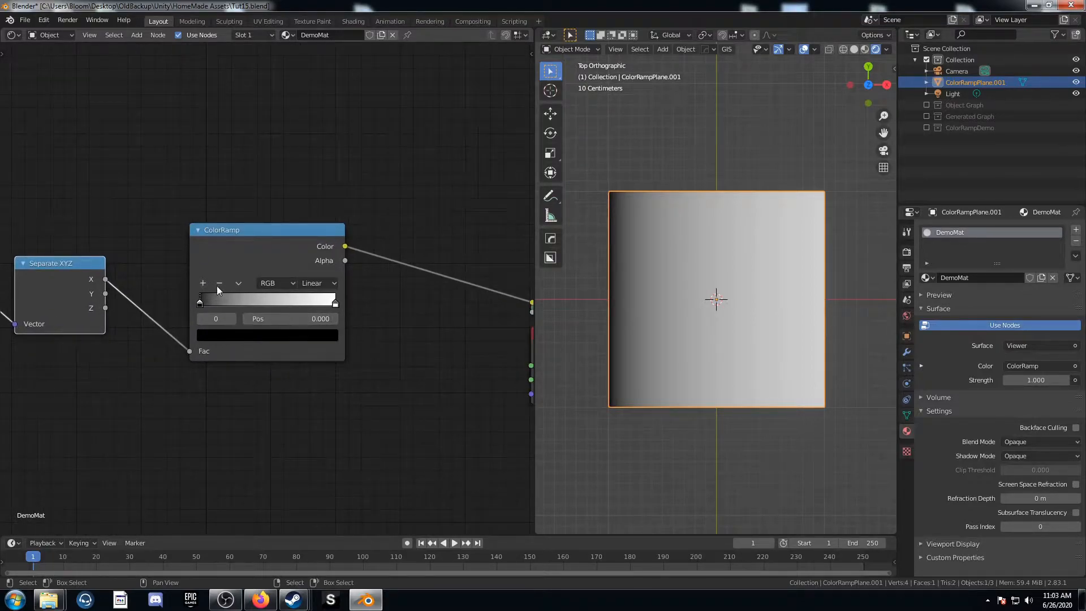
{"action": "scroll", "coordinate": [195, 338], "scroll_direction": "up", "scroll_amount": 1}
{"action": "middle_click_drag", "start_coordinate": [195, 338], "coordinate": [209, 326]}
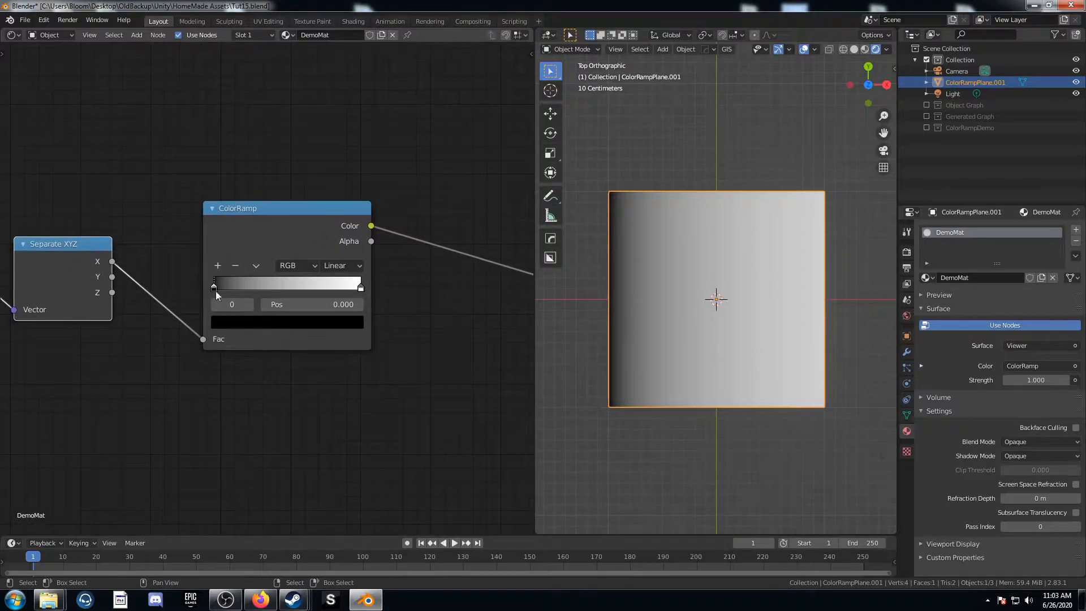
{"action": "mouse_move", "coordinate": [215, 286]}
{"action": "left_mouse_down"}
{"action": "mouse_move", "coordinate": [313, 289]}
{"action": "mouse_move", "coordinate": [203, 289]}
{"action": "left_mouse_up"}
{"action": "left_click_drag", "start_coordinate": [360, 287], "coordinate": [396, 284]}
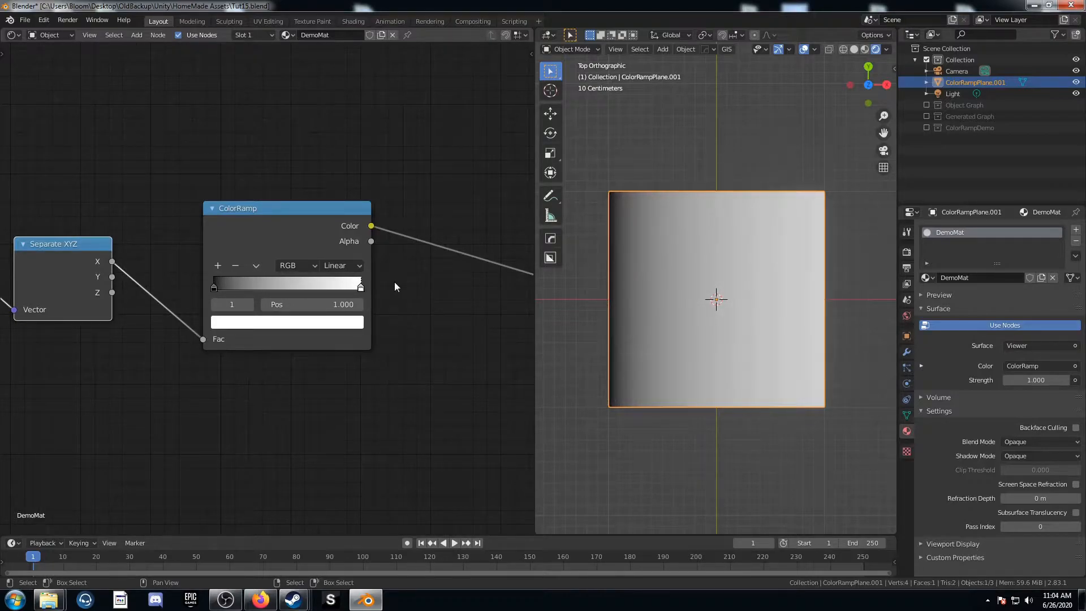
- Try a different colour for the ColorRamp's white stop, and undo the colour change
{"action": "left_click", "coordinate": [295, 328]}
{"action": "mouse_move", "coordinate": [267, 201]}
{"action": "left_mouse_down"}
{"action": "mouse_move", "coordinate": [270, 223]}
{"action": "mouse_move", "coordinate": [270, 198]}
{"action": "left_mouse_up"}
{"action": "key", "text": "ctrl+z"}
- Add a middle stop to the ColorRamp, slide it to position 0.405, and delete it again
{"action": "left_click", "coordinate": [218, 265]}
{"action": "left_click_drag", "start_coordinate": [285, 287], "coordinate": [273, 290]}
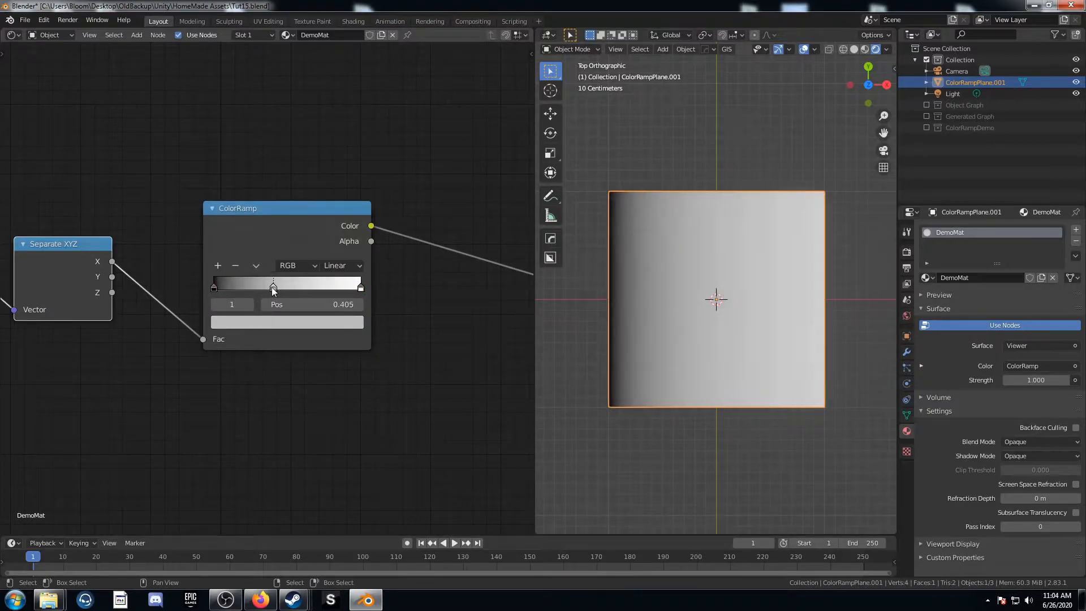
{"action": "left_click", "coordinate": [235, 266]}
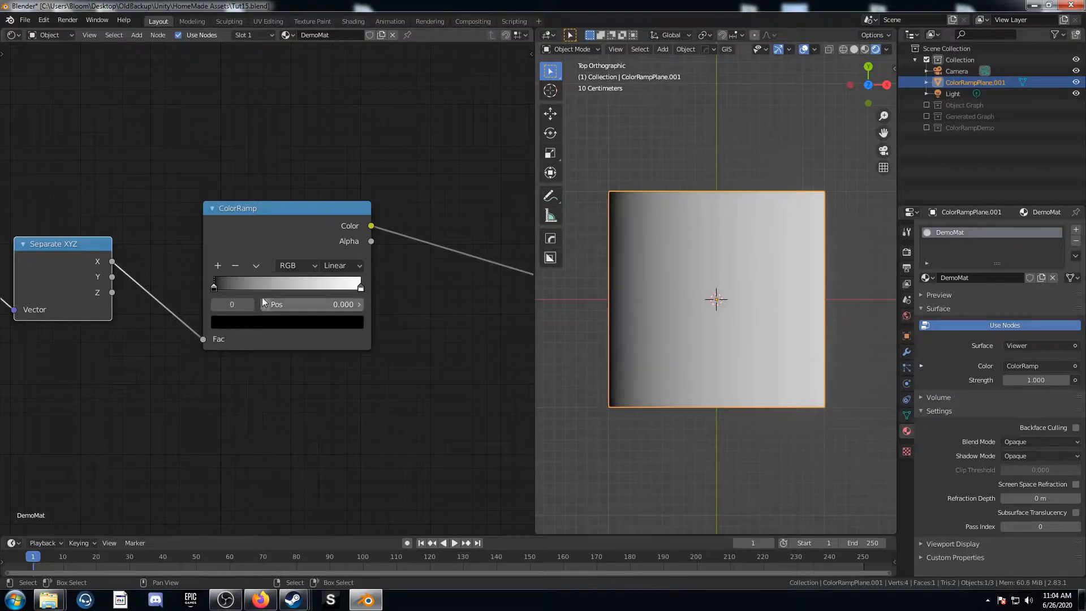
- Flip the ColorRamp's gradient with Flip Color Ramp, and flip it back
{"action": "left_click", "coordinate": [256, 265]}
{"action": "left_click", "coordinate": [280, 279]}
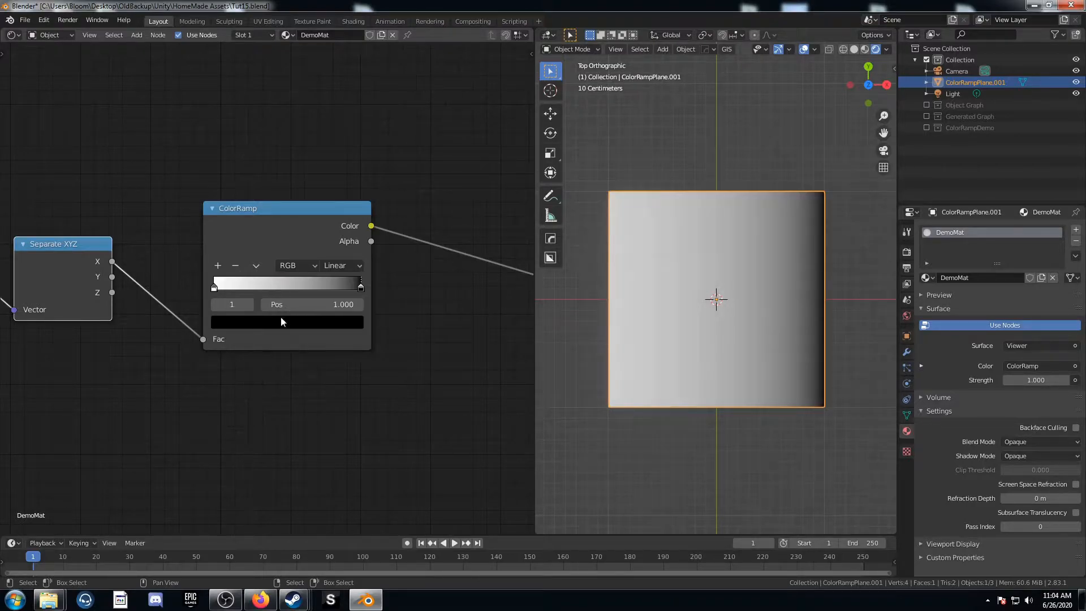
{"action": "left_click", "coordinate": [256, 265]}
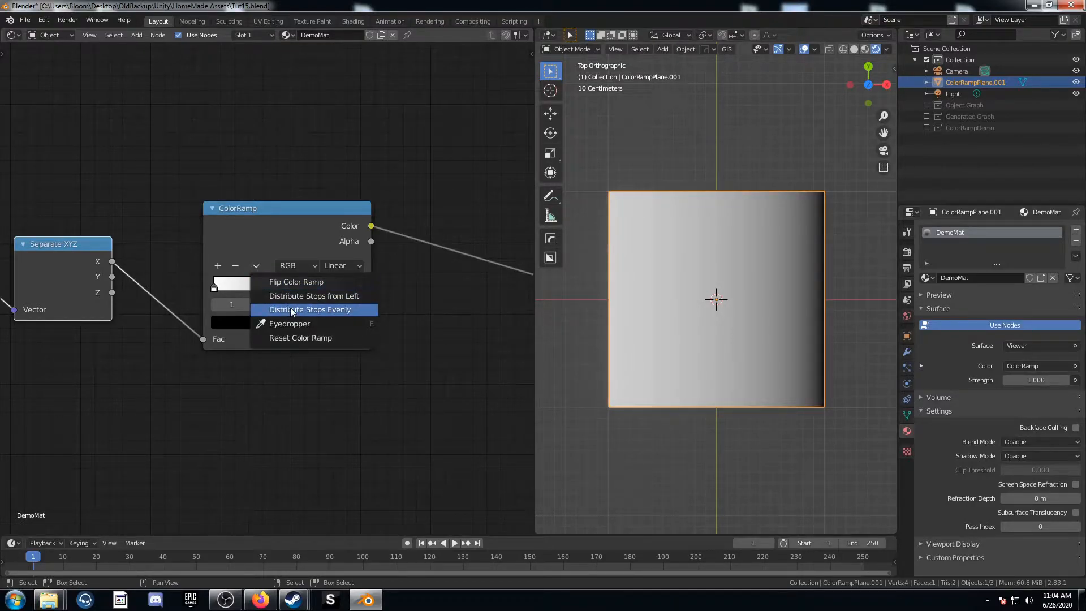
{"action": "left_click", "coordinate": [280, 281]}
- Look through the colour mode and interpolation options available on the ColorRamp node
{"action": "left_click", "coordinate": [300, 266]}
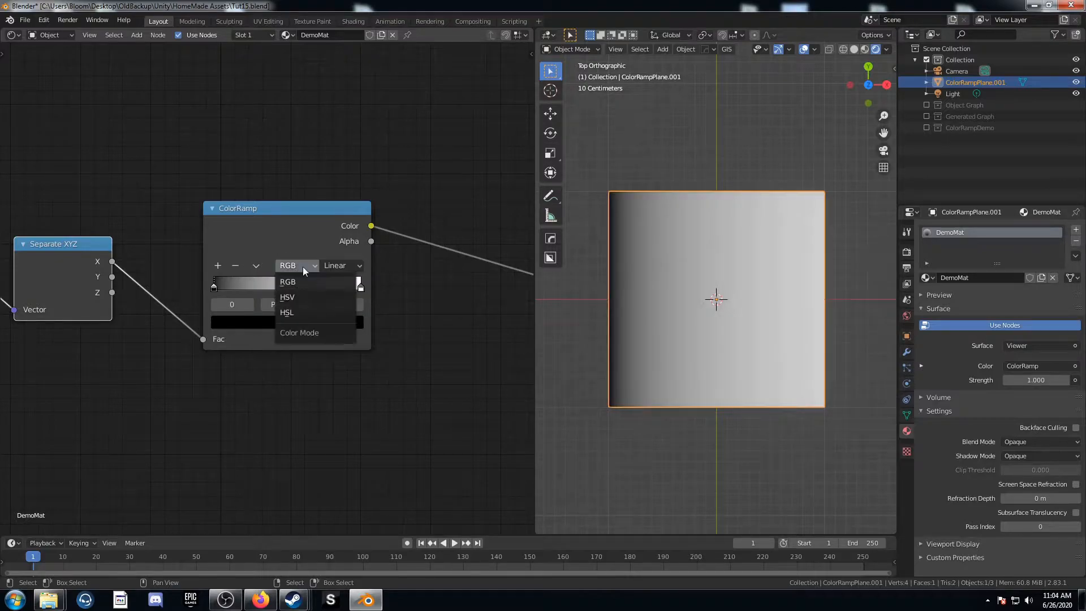
{"action": "left_click", "coordinate": [335, 265]}
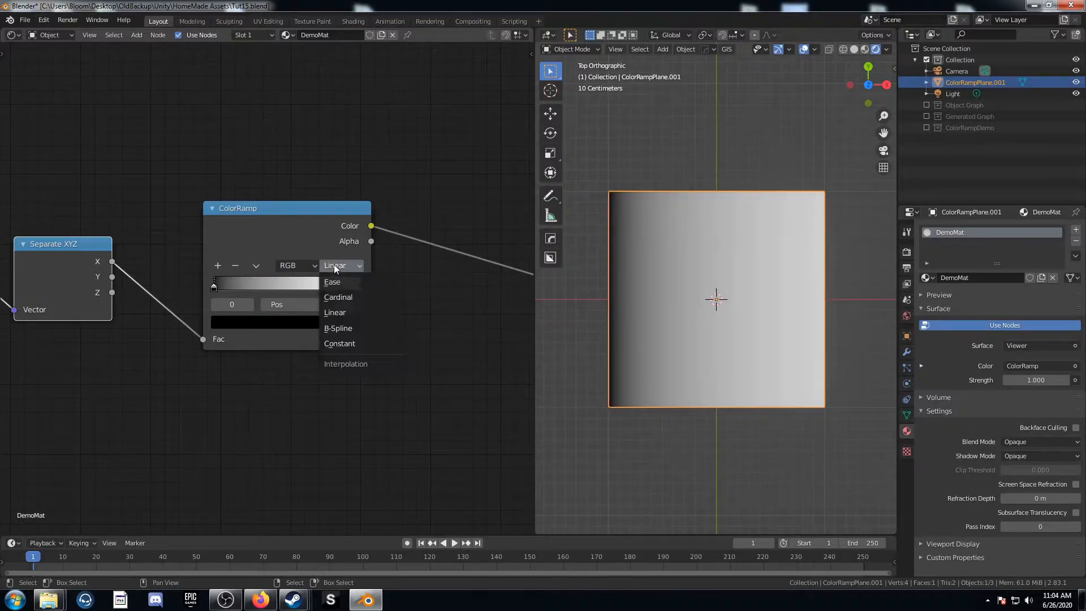
{"action": "middle_click_drag", "start_coordinate": [295, 397], "coordinate": [307, 404]}
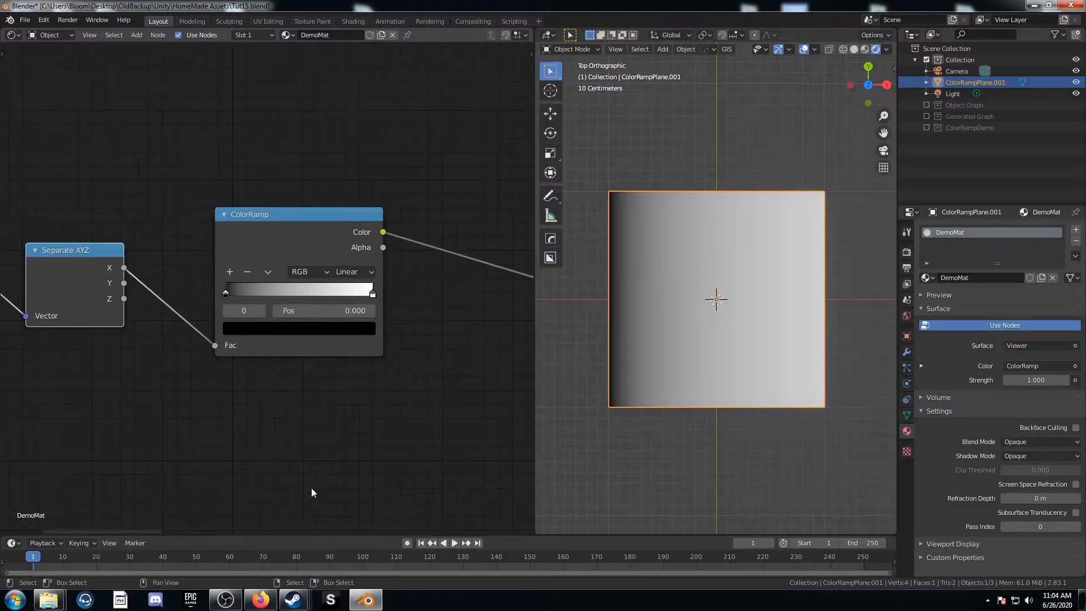
{"action": "scroll", "coordinate": [311, 481], "scroll_direction": "up", "scroll_amount": 3}
{"action": "middle_click_drag", "start_coordinate": [309, 455], "coordinate": [292, 454]}
{"action": "scroll", "coordinate": [297, 454], "scroll_direction": "down", "scroll_amount": 4}
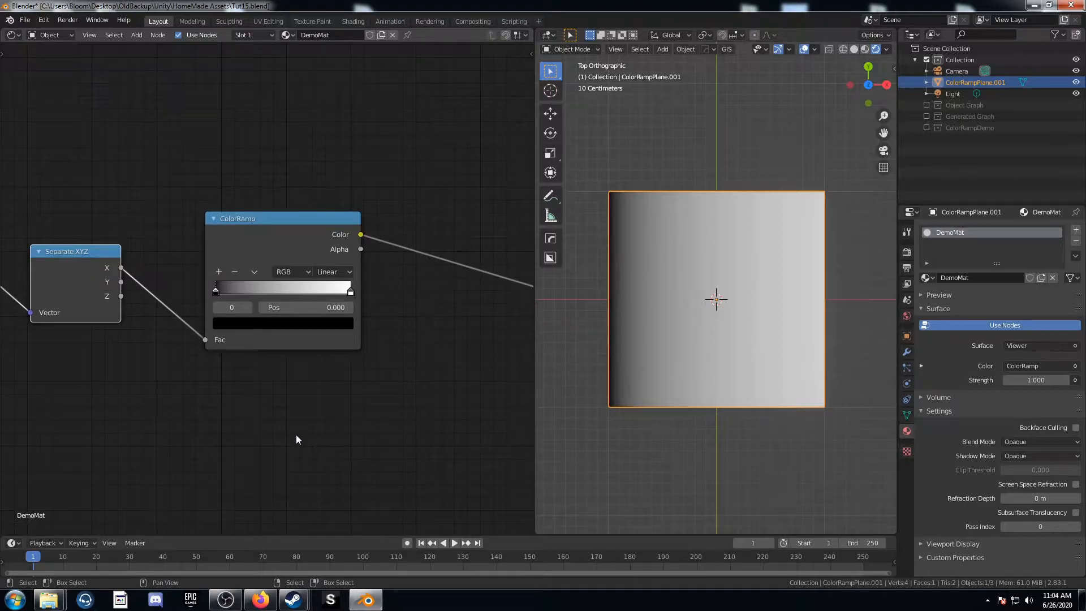
{"action": "scroll", "coordinate": [254, 483], "scroll_direction": "up", "scroll_amount": 2}
- Set the ColorRamp interpolation to Ease and slide both stops inward, placing the white stop at 0.636
{"action": "left_click", "coordinate": [361, 315]}
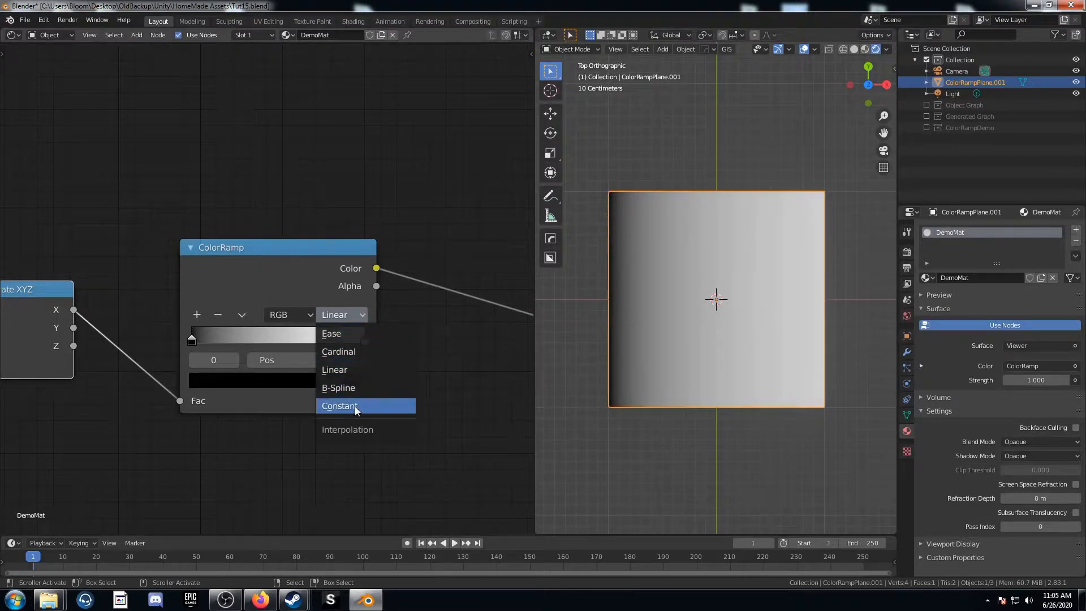
{"action": "left_click", "coordinate": [338, 323]}
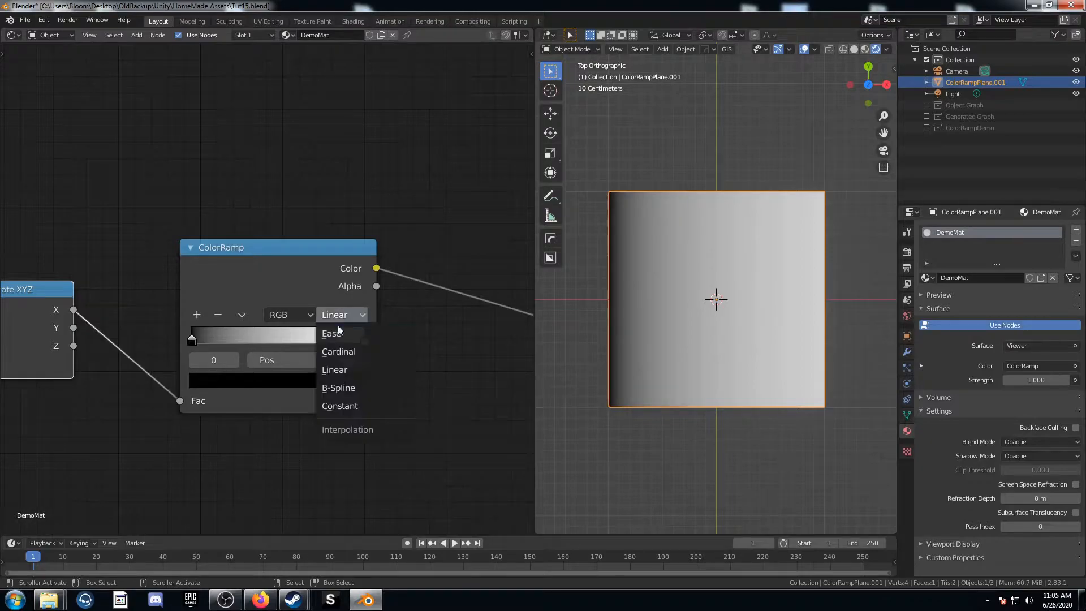
{"action": "left_click", "coordinate": [336, 331]}
{"action": "left_click_drag", "start_coordinate": [195, 340], "coordinate": [258, 340]}
{"action": "left_click_drag", "start_coordinate": [365, 341], "coordinate": [302, 341]}
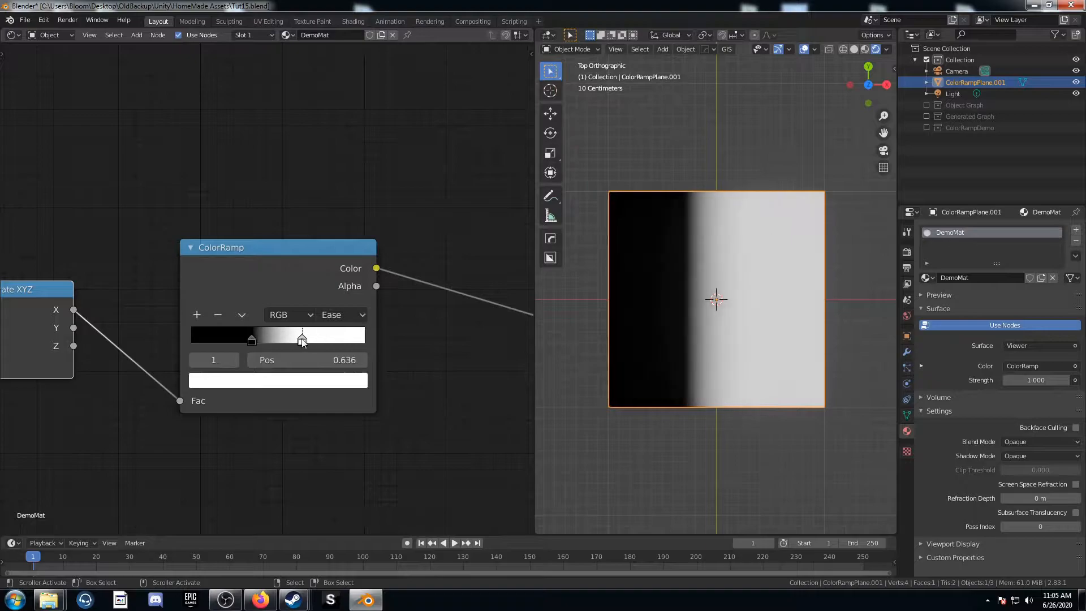
- Preview the output of the last Add node in the lower Greater Than network on the plane
{"action": "scroll", "coordinate": [275, 287], "scroll_direction": "down", "scroll_amount": 4}
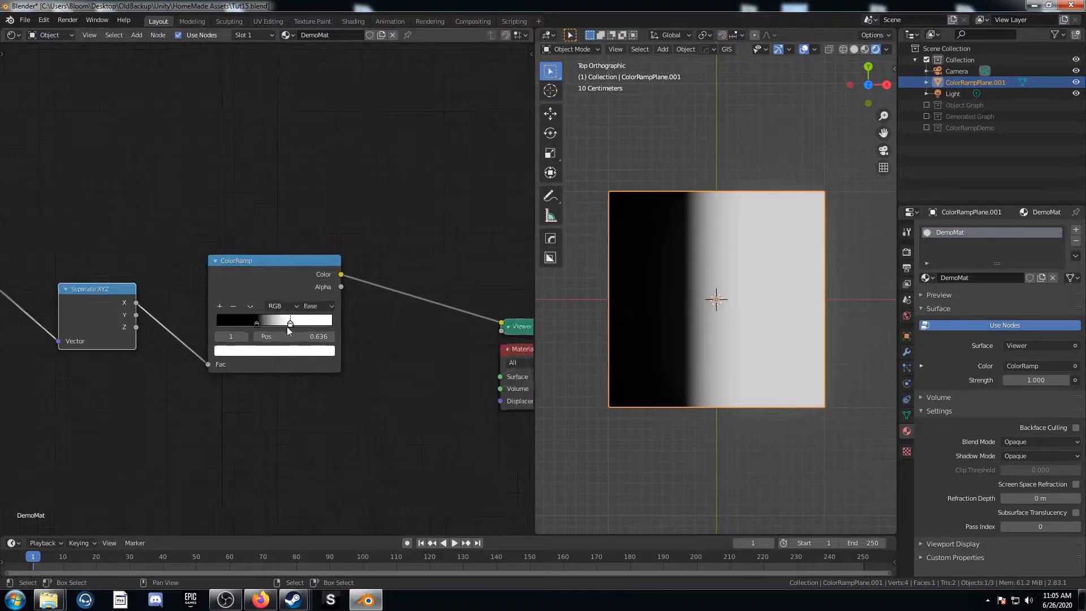
{"action": "middle_click_drag", "start_coordinate": [371, 341], "coordinate": [225, 201]}
{"action": "scroll", "coordinate": [226, 207], "scroll_direction": "down", "scroll_amount": 10}
{"action": "middle_click_drag", "start_coordinate": [388, 404], "coordinate": [312, 198]}
{"action": "mouse_move", "coordinate": [374, 336]}
{"action": "middle_mouse_down"}
{"action": "mouse_move", "coordinate": [364, 281]}
{"action": "mouse_move", "coordinate": [379, 221]}
{"action": "middle_mouse_up"}
{"action": "mouse_move", "coordinate": [322, 396]}
{"action": "middle_mouse_down"}
{"action": "mouse_move", "coordinate": [323, 372]}
{"action": "mouse_move", "coordinate": [398, 332]}
{"action": "mouse_move", "coordinate": [192, 228]}
{"action": "middle_mouse_up"}
{"action": "left_click", "coordinate": [357, 369], "text": "ctrl+shift"}
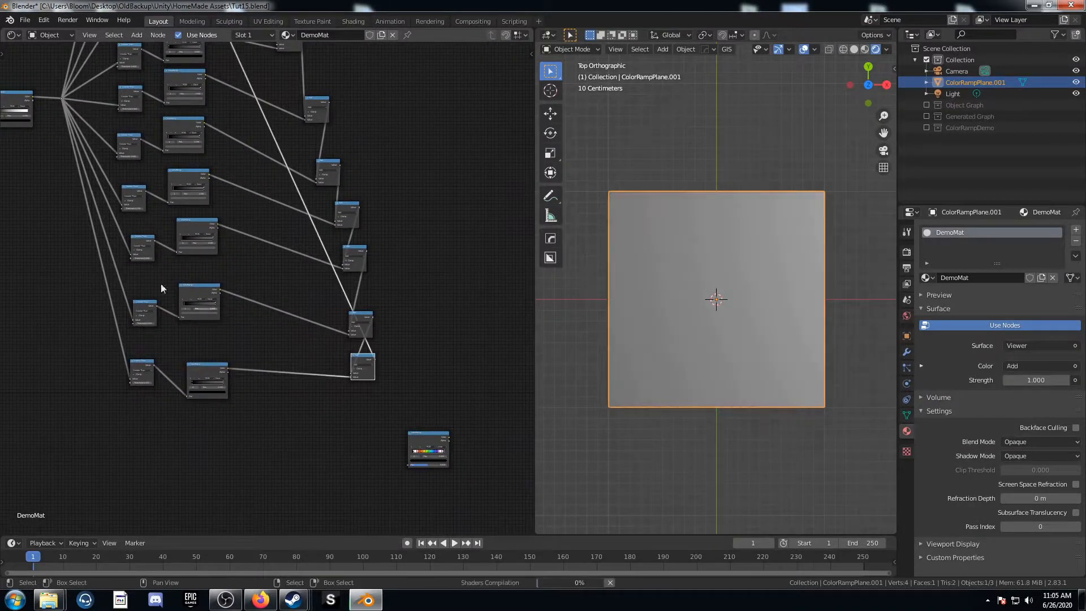
- Move the Viewer and Material Output nodes beside the last Add node of the lower network
{"action": "middle_click_drag", "start_coordinate": [358, 369], "coordinate": [402, 342]}
{"action": "middle_click_drag", "start_coordinate": [159, 136], "coordinate": [234, 391]}
{"action": "scroll", "coordinate": [234, 386], "scroll_direction": "down", "scroll_amount": 2}
{"action": "scroll", "coordinate": [228, 157], "scroll_direction": "down", "scroll_amount": 3}
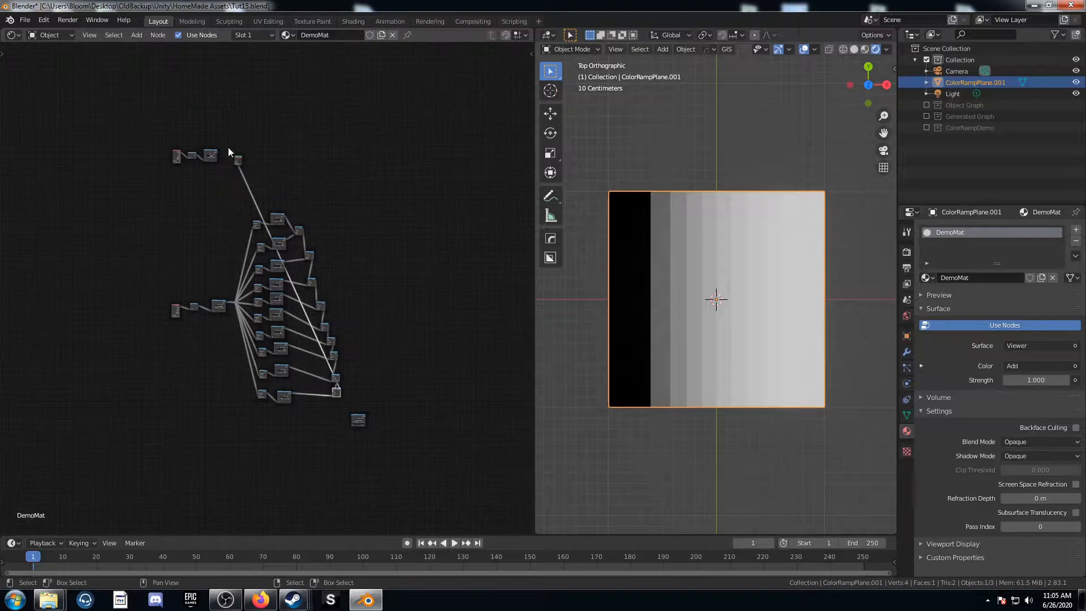
{"action": "key", "text": "g"}
{"action": "left_click", "coordinate": [478, 424]}
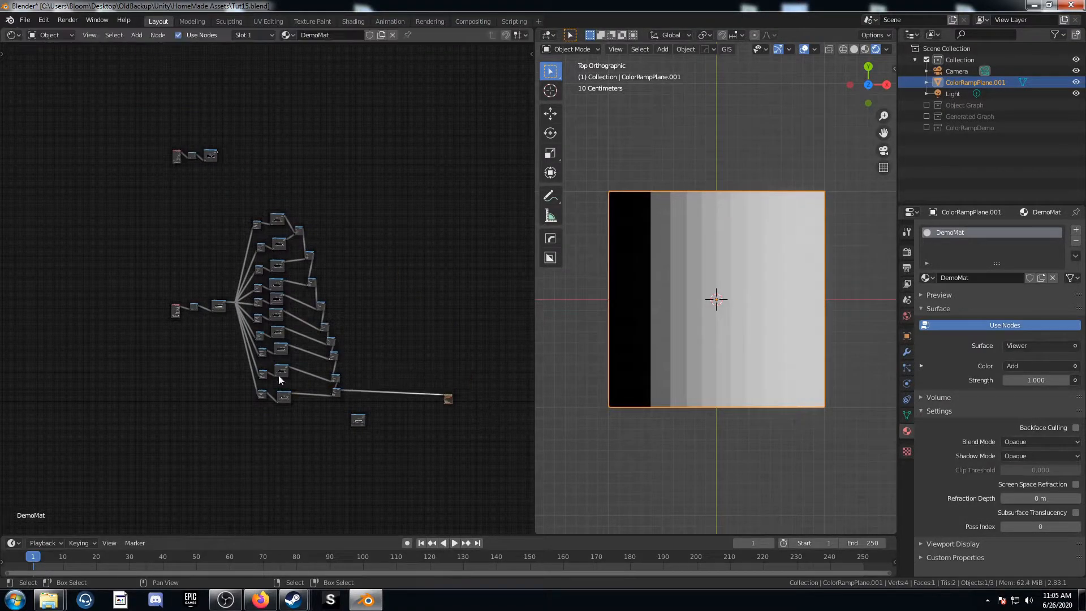
- Enable the Generated Graph collection to overlay the numbered axes on the plane
{"action": "scroll", "coordinate": [278, 376], "scroll_direction": "up", "scroll_amount": 9}
{"action": "middle_click_drag", "start_coordinate": [224, 385], "coordinate": [306, 327]}
{"action": "scroll", "coordinate": [279, 318], "scroll_direction": "up", "scroll_amount": 6}
{"action": "middle_click_drag", "start_coordinate": [180, 325], "coordinate": [266, 364]}
{"action": "scroll", "coordinate": [265, 359], "scroll_direction": "up", "scroll_amount": 5}
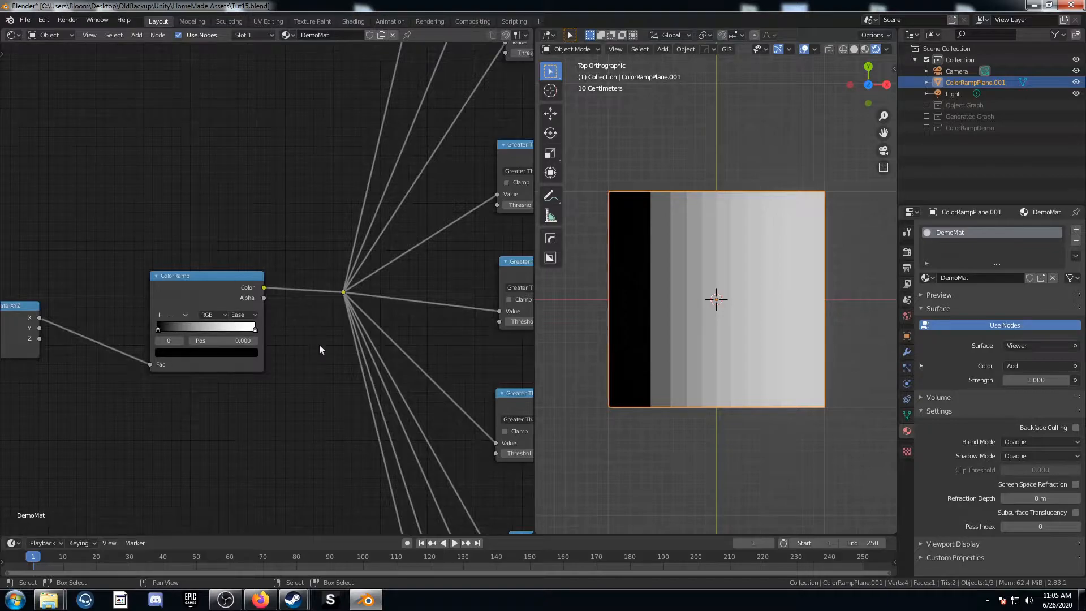
{"action": "scroll", "coordinate": [266, 385], "scroll_direction": "up", "scroll_amount": 2}
{"action": "middle_click_drag", "start_coordinate": [224, 422], "coordinate": [258, 388]}
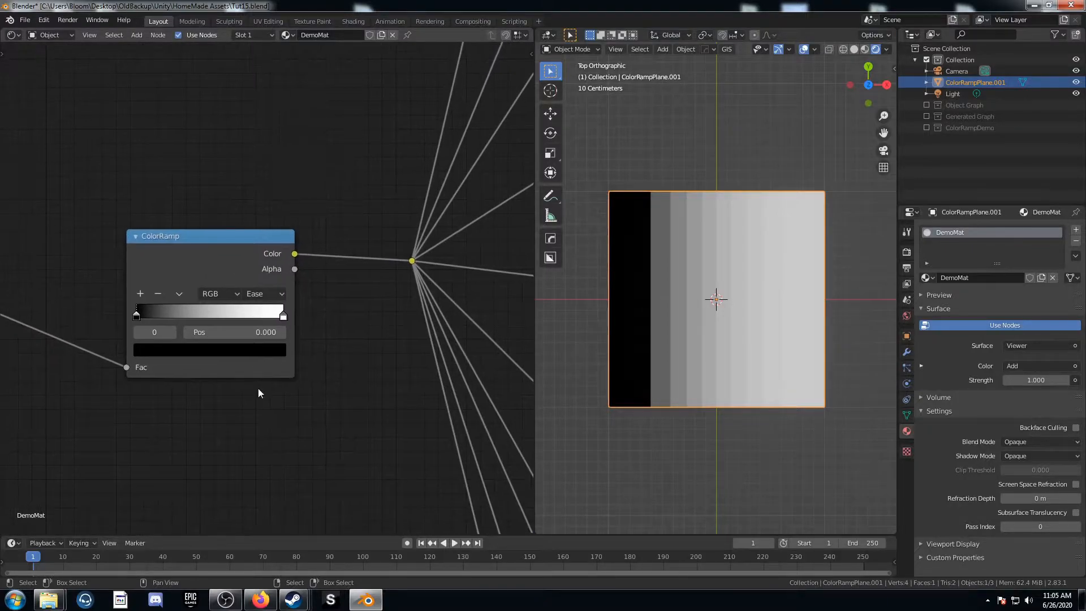
{"action": "left_click", "coordinate": [926, 116]}
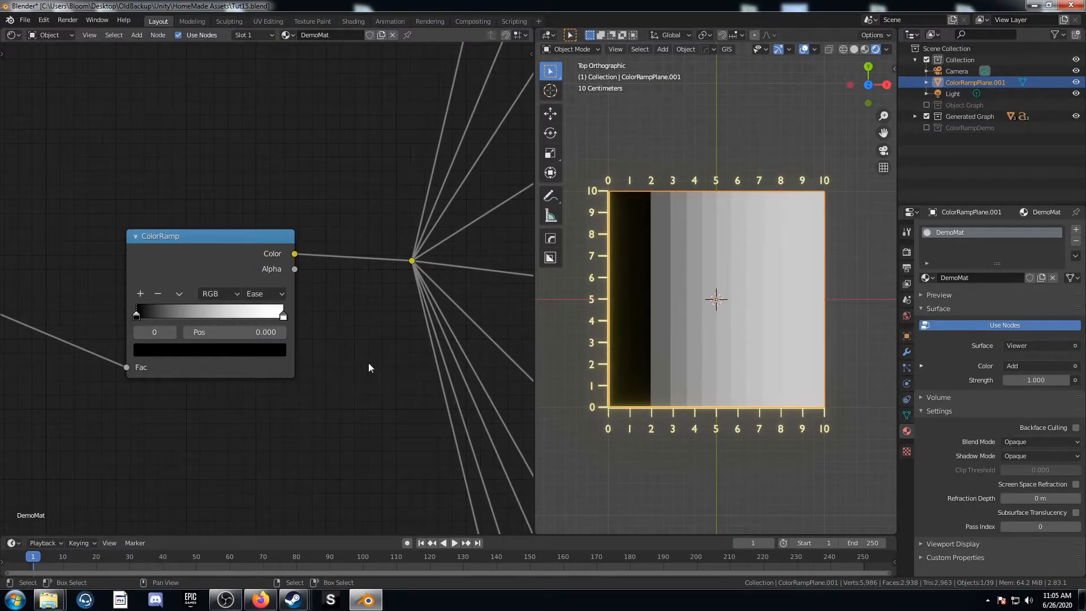
- Preview the first four Add nodes of the chain one after another to compare the bands they build up
{"action": "scroll", "coordinate": [369, 367], "scroll_direction": "down", "scroll_amount": 8}
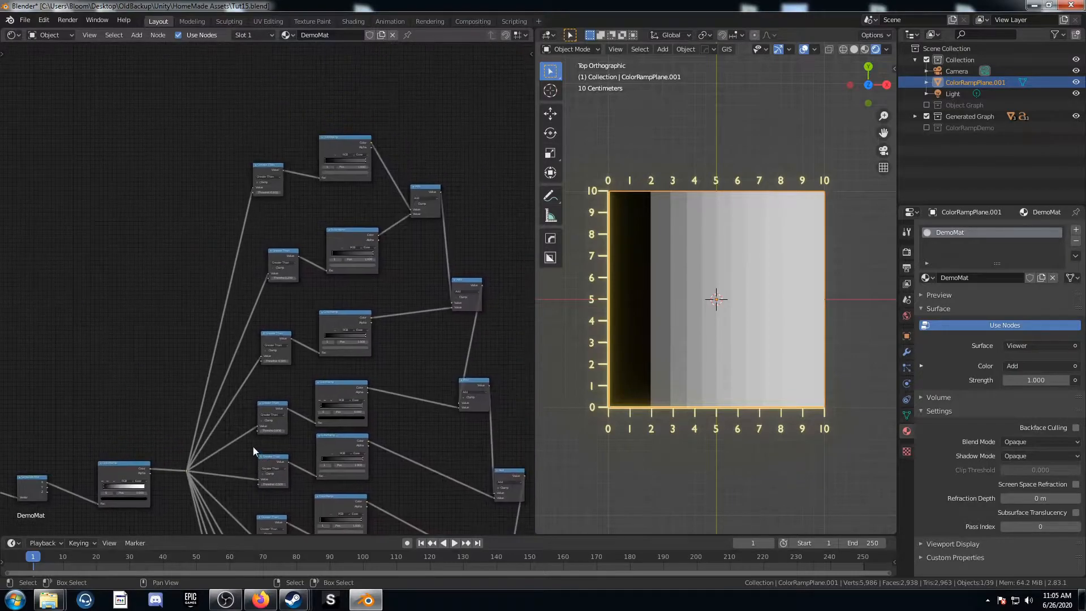
{"action": "scroll", "coordinate": [253, 446], "scroll_direction": "up", "scroll_amount": 8}
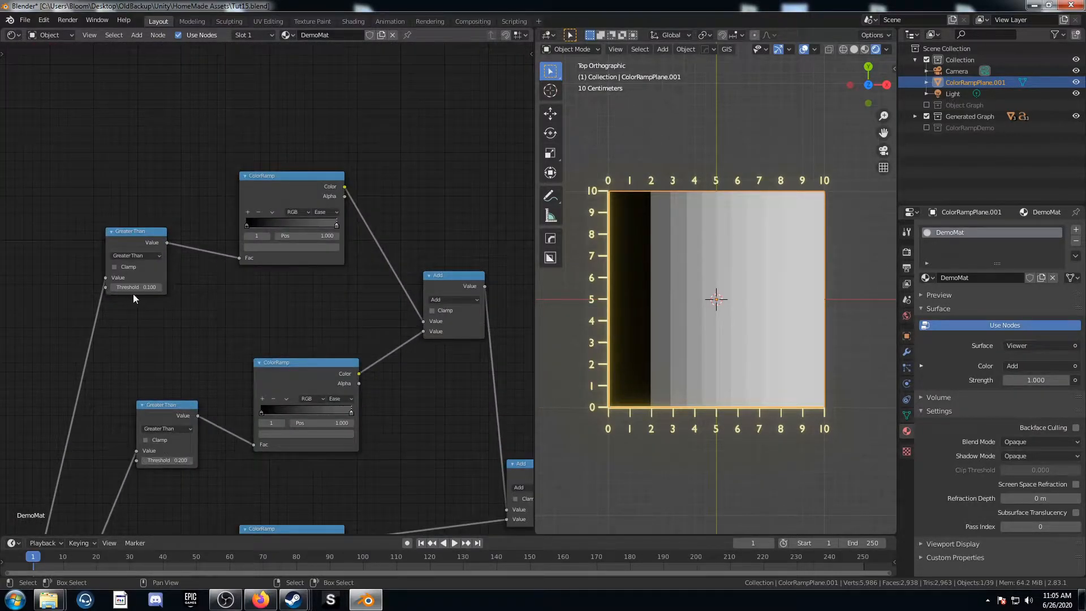
{"action": "scroll", "coordinate": [170, 458], "scroll_direction": "down", "scroll_amount": 3}
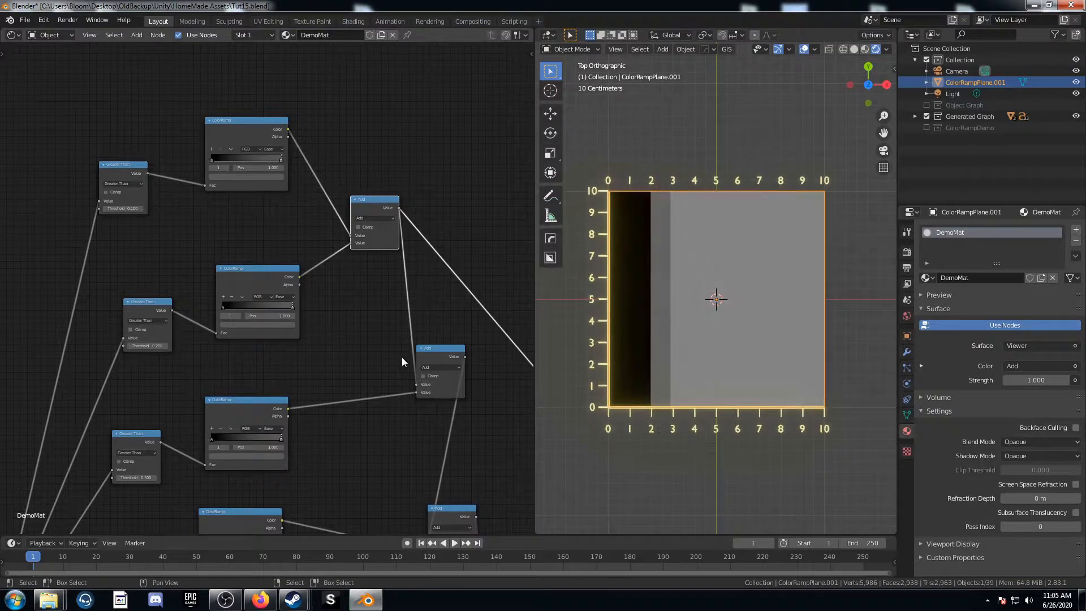
{"action": "middle_click_drag", "start_coordinate": [401, 358], "coordinate": [325, 253]}
{"action": "left_click", "coordinate": [376, 249], "text": "ctrl+shift"}
{"action": "middle_click_drag", "start_coordinate": [372, 413], "coordinate": [318, 302]}
{"action": "left_click", "coordinate": [318, 302], "text": "ctrl+shift"}
{"action": "middle_click_drag", "start_coordinate": [383, 440], "coordinate": [325, 314]}
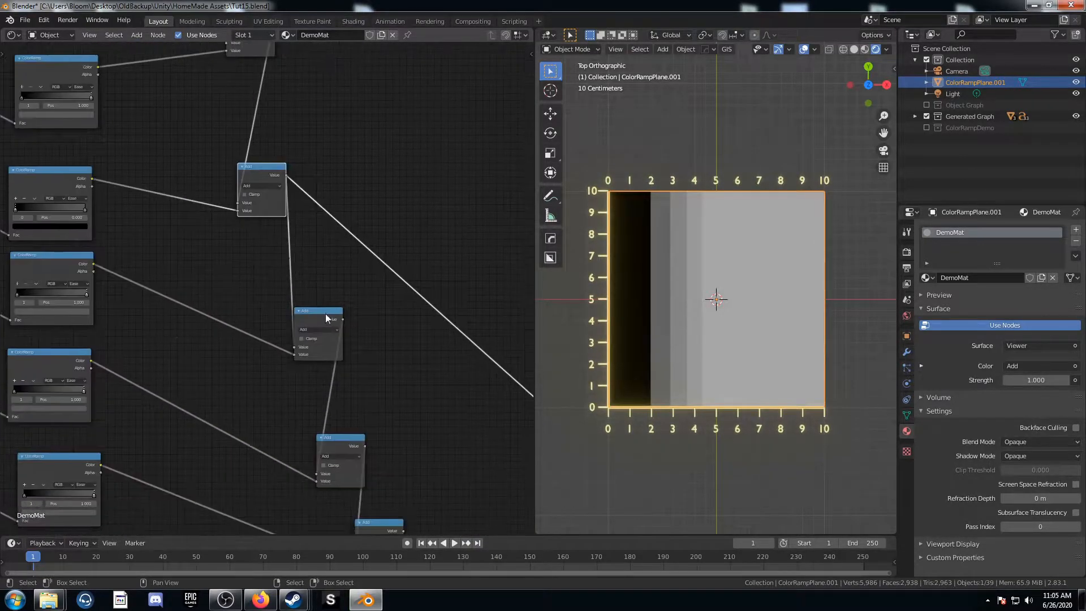
{"action": "left_click", "coordinate": [328, 318], "text": "ctrl+shift"}
- Preview the last Add node of the chain to show the full stepped gradient
{"action": "middle_click_drag", "start_coordinate": [108, 345], "coordinate": [314, 329]}
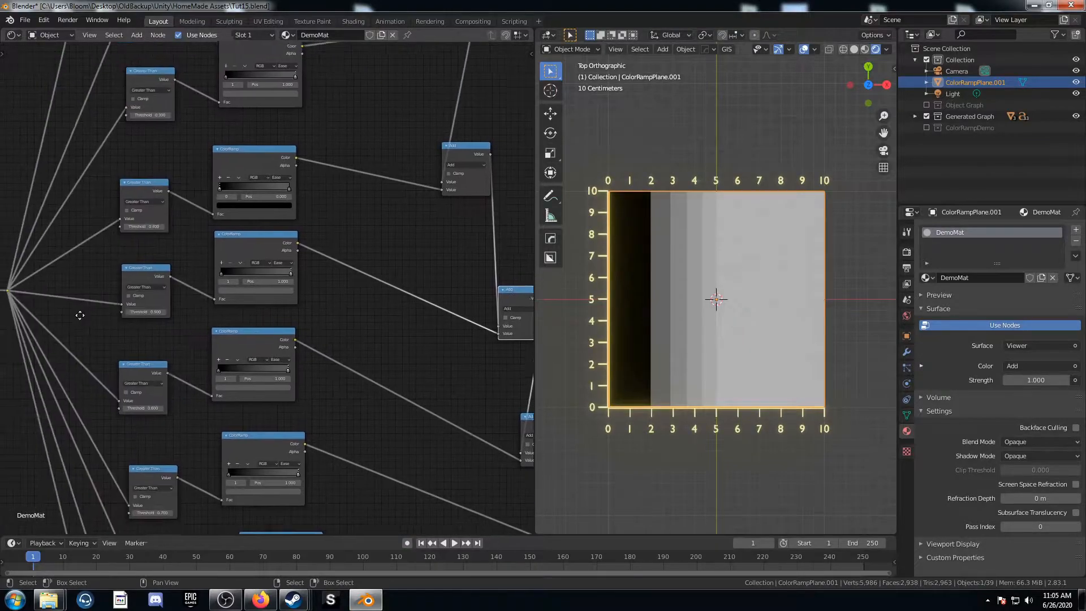
{"action": "middle_click_drag", "start_coordinate": [75, 317], "coordinate": [315, 338]}
{"action": "middle_click_drag", "start_coordinate": [455, 532], "coordinate": [293, 387]}
{"action": "middle_click_drag", "start_coordinate": [498, 528], "coordinate": [269, 291]}
{"action": "middle_click_drag", "start_coordinate": [435, 447], "coordinate": [252, 260]}
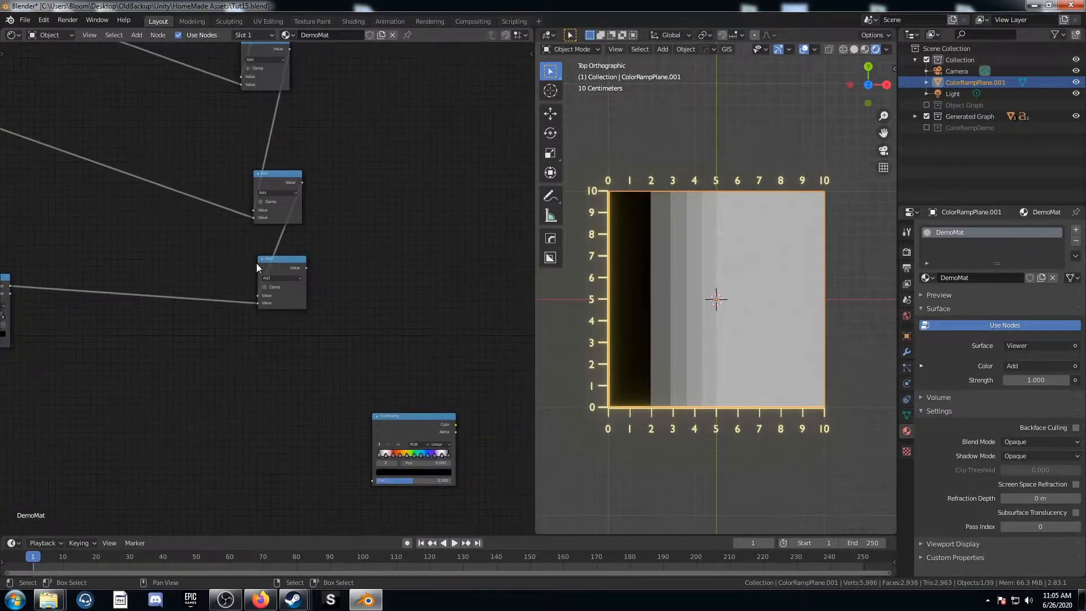
{"action": "left_click", "coordinate": [289, 260], "text": "ctrl+shift"}
- Set the interpolation of the ColorRamp feeding the Greater Than nodes to Cardinal
{"action": "middle_click_drag", "start_coordinate": [2, 164], "coordinate": [31, 362]}
{"action": "middle_click_drag", "start_coordinate": [28, 182], "coordinate": [273, 450]}
{"action": "scroll", "coordinate": [356, 327], "scroll_direction": "up", "scroll_amount": 4}
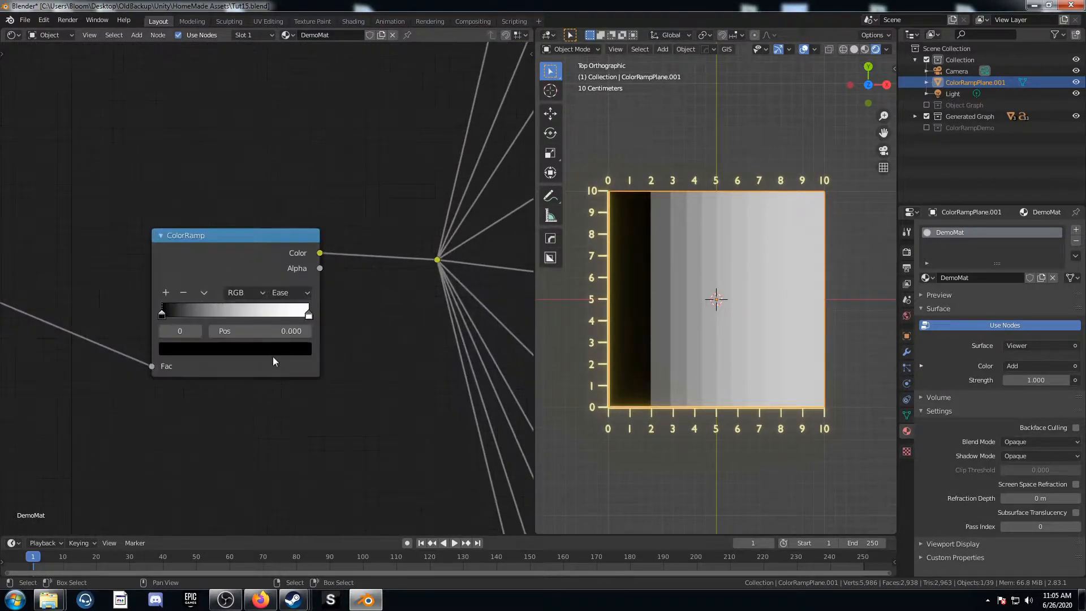
{"action": "middle_click_drag", "start_coordinate": [274, 356], "coordinate": [241, 310]}
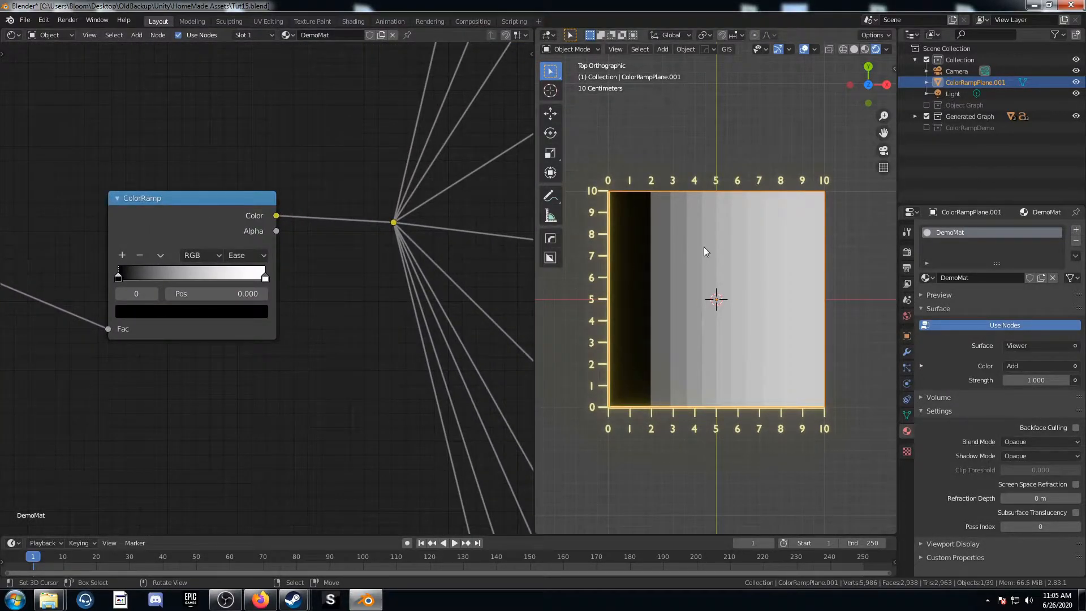
{"action": "scroll", "coordinate": [717, 304], "scroll_direction": "up", "scroll_amount": 1}
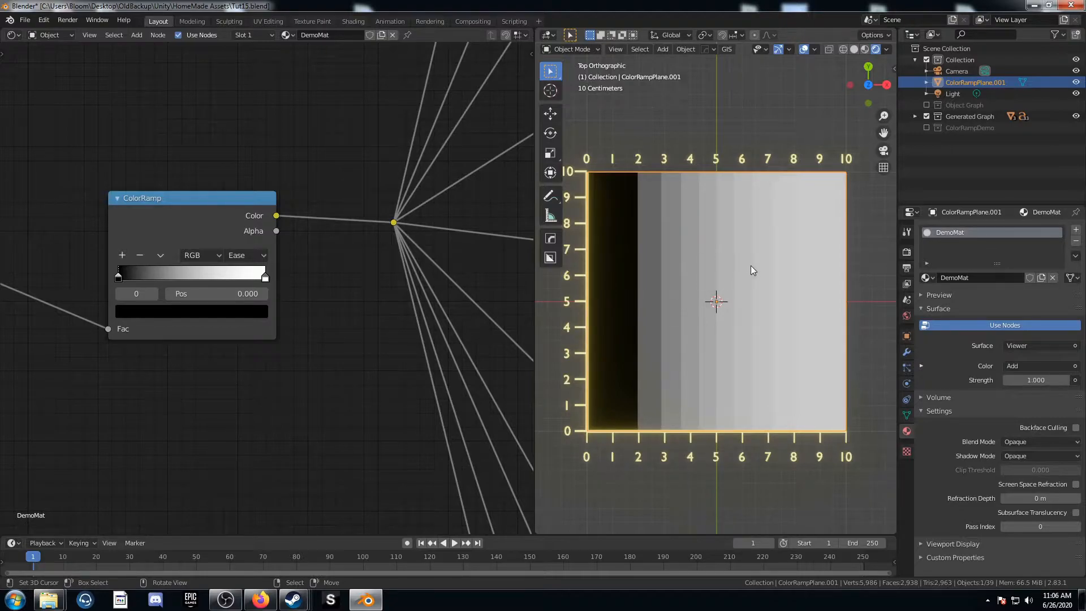
{"action": "left_click", "coordinate": [263, 254]}
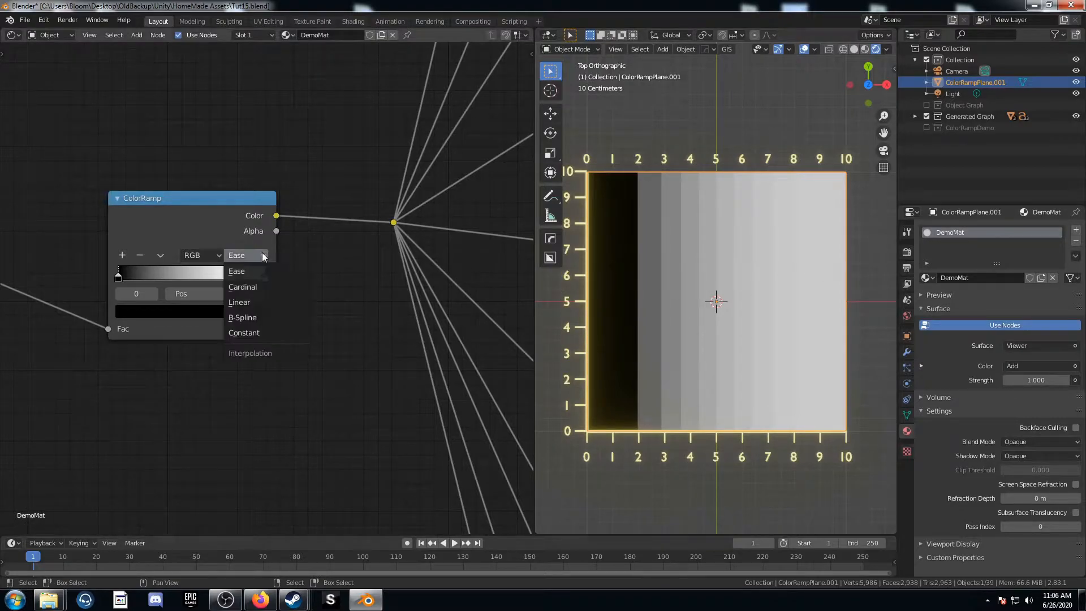
{"action": "left_click", "coordinate": [260, 286]}
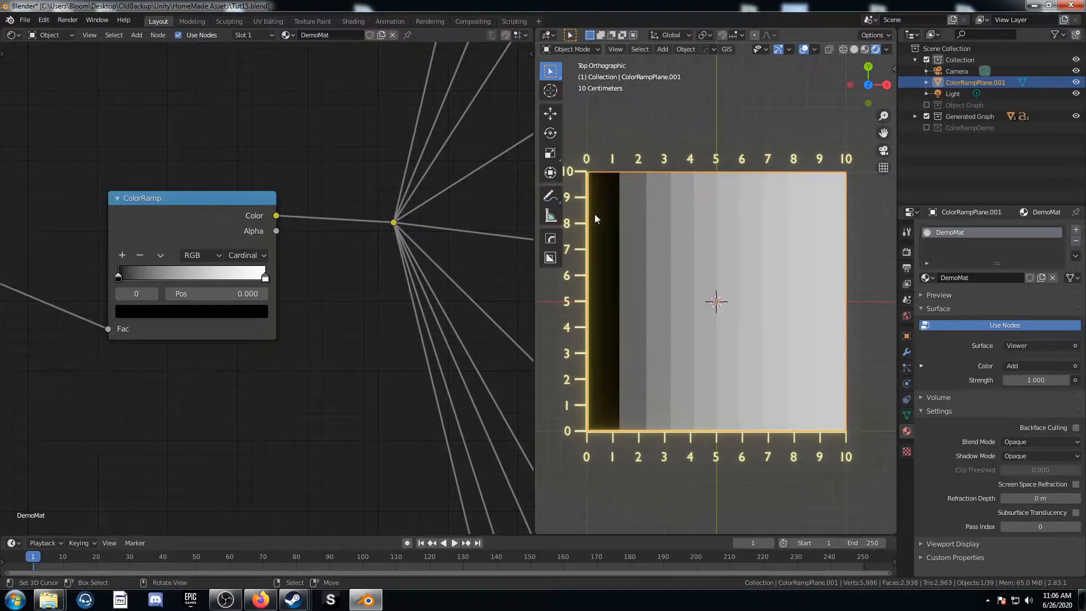
- Set the interpolation of the ColorRamp feeding the Greater Than nodes to Linear
{"action": "left_click", "coordinate": [247, 255]}
{"action": "left_click", "coordinate": [260, 302]}
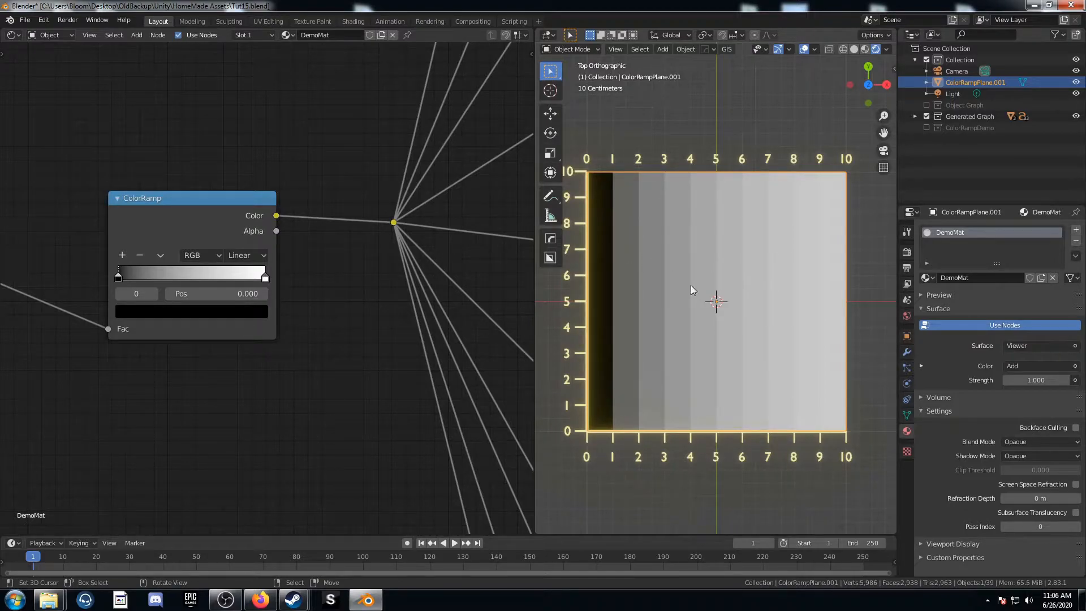
- Switch the interpolation of the ColorRamp feeding the Greater Than nodes to B-Spline and, after comparing the bands, to Constant
{"action": "left_click", "coordinate": [260, 256]}
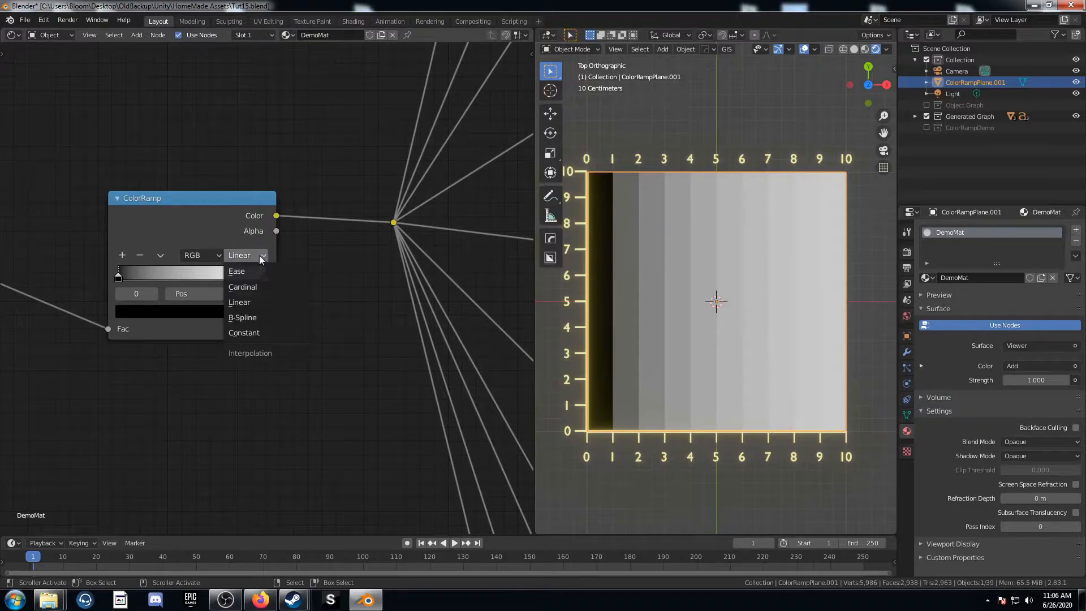
{"action": "left_click", "coordinate": [269, 319]}
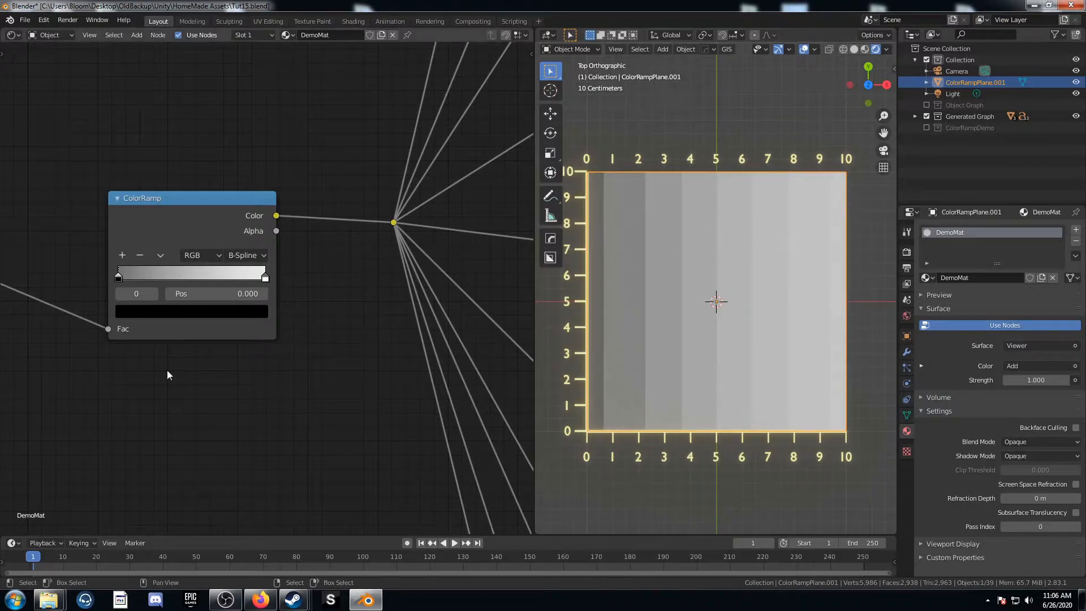
{"action": "scroll", "coordinate": [185, 377], "scroll_direction": "up", "scroll_amount": 3}
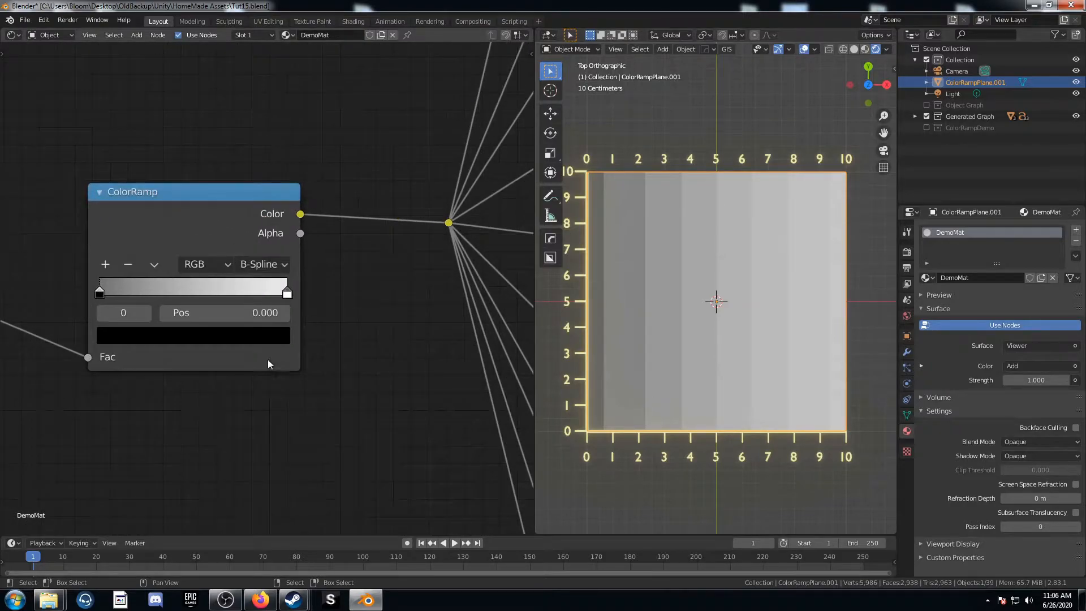
{"action": "scroll", "coordinate": [277, 271], "scroll_direction": "down", "scroll_amount": 1}
{"action": "left_click", "coordinate": [275, 270]}
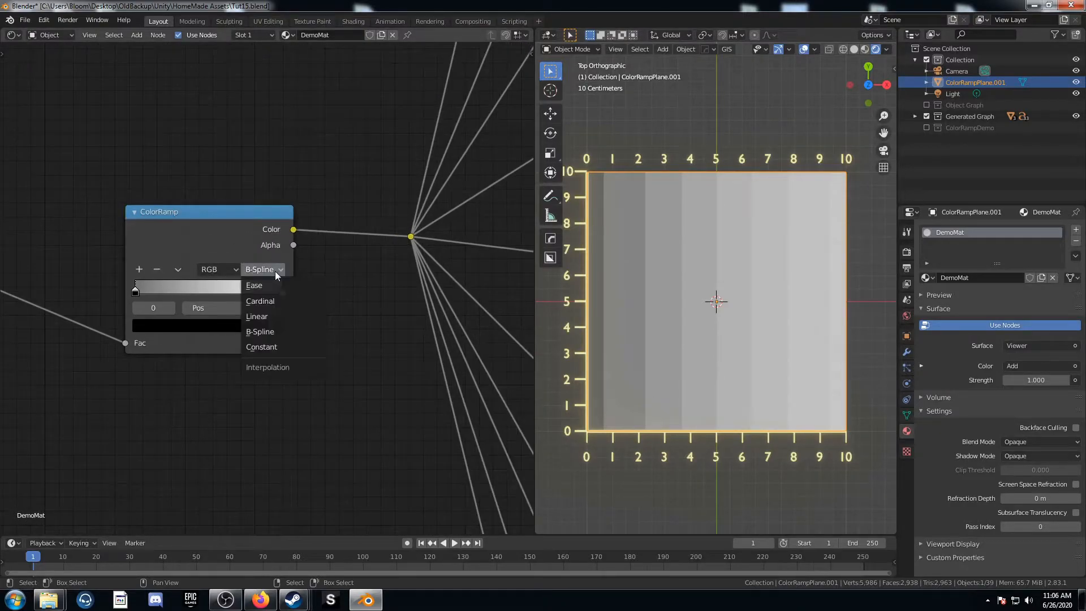
{"action": "left_click", "coordinate": [280, 346]}
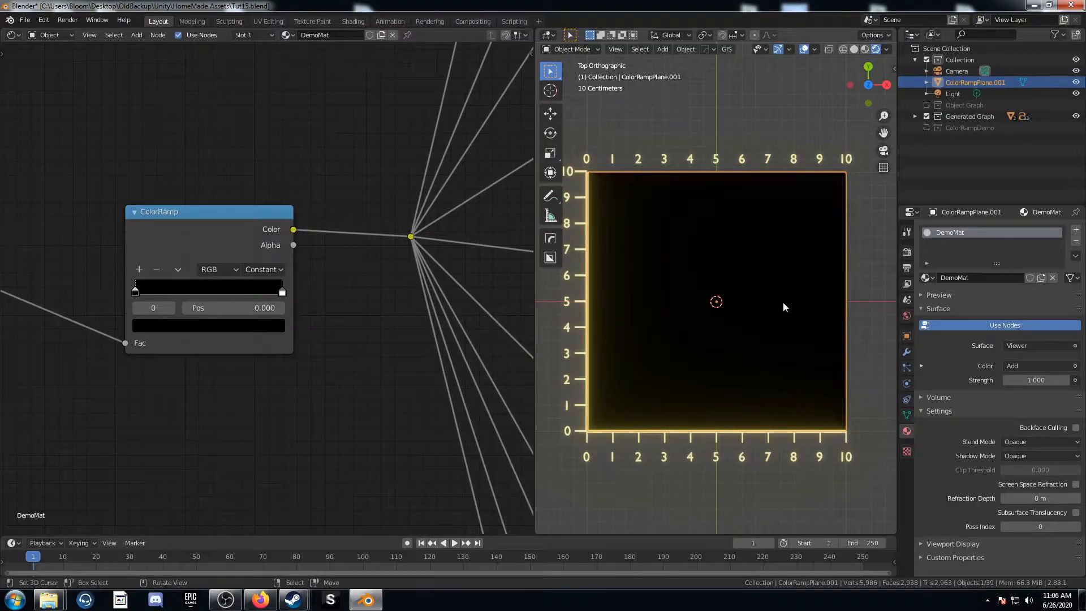
- Move the Constant ramp's white stop to about 0.48, and slide it a little further toward the ramp's end
{"action": "left_click_drag", "start_coordinate": [246, 298], "coordinate": [205, 295]}
{"action": "scroll", "coordinate": [199, 306], "scroll_direction": "up", "scroll_amount": 4}
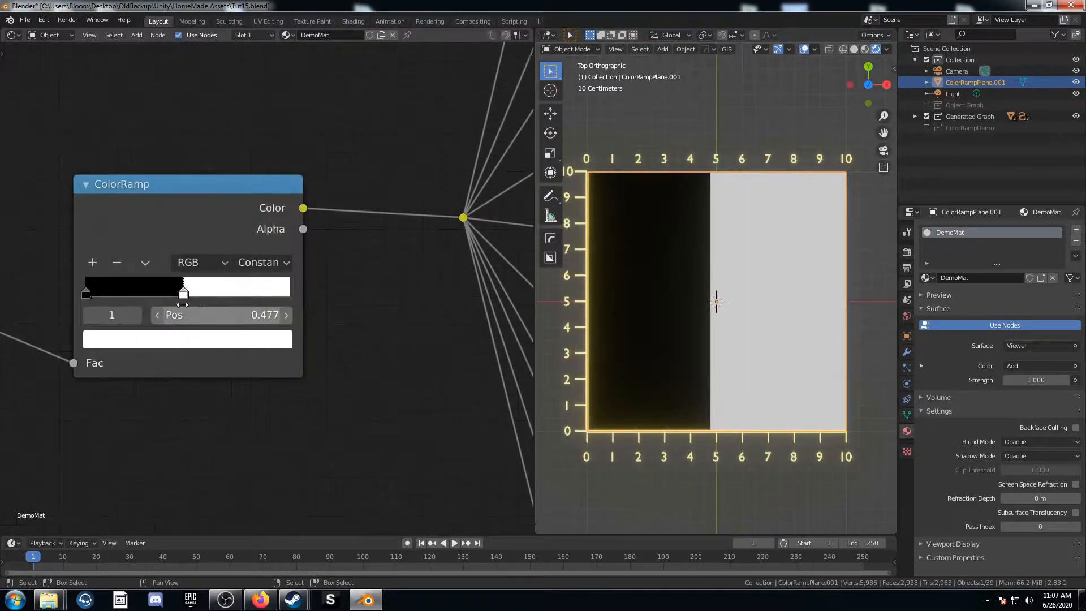
{"action": "middle_click_drag", "start_coordinate": [180, 295], "coordinate": [245, 298]}
{"action": "left_click_drag", "start_coordinate": [248, 296], "coordinate": [275, 296]}
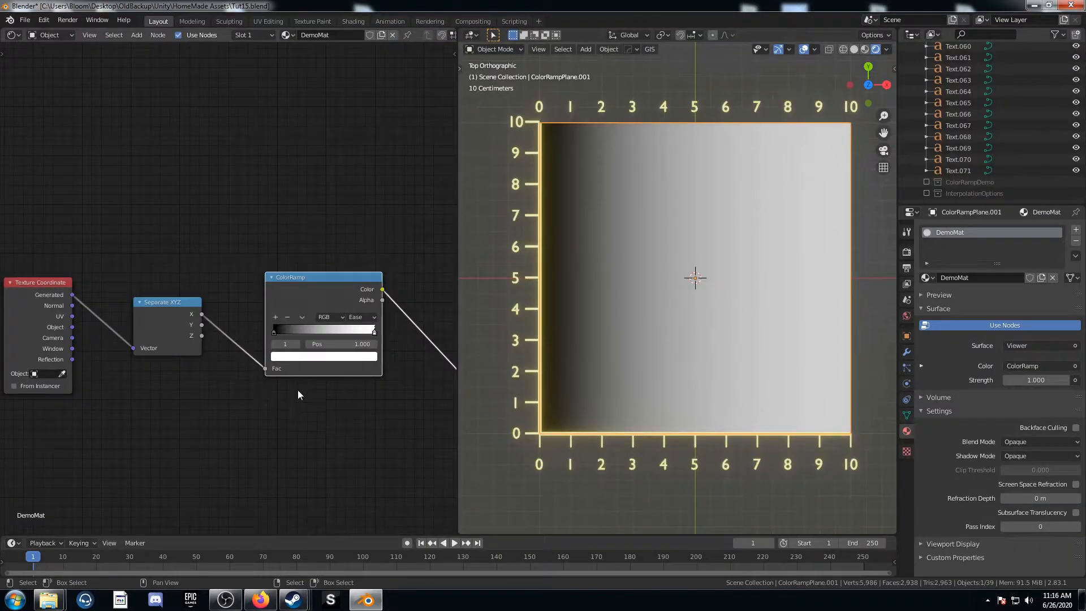
- Select the black stop of the ColorRamp fed by Separate XYZ, keep it at position 0, and set the interpolation to Cardinal
{"action": "left_click", "coordinate": [274, 332]}
{"action": "mouse_move", "coordinate": [273, 333]}
{"action": "left_mouse_down"}
{"action": "mouse_move", "coordinate": [356, 331]}
{"action": "mouse_move", "coordinate": [256, 335]}
{"action": "left_mouse_up"}
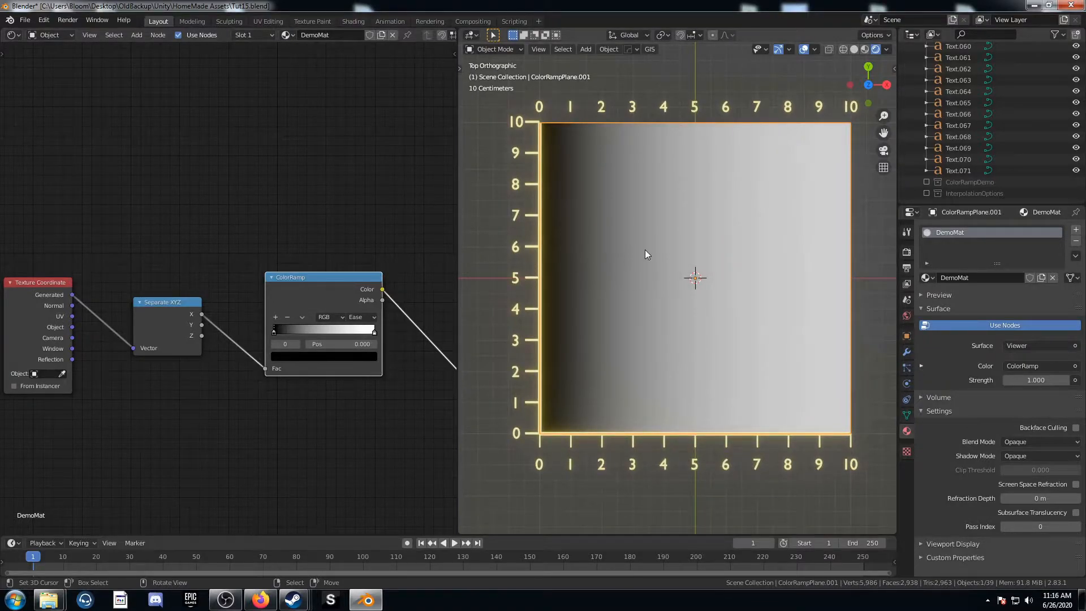
{"action": "left_click", "coordinate": [360, 317]}
{"action": "left_click", "coordinate": [361, 339]}
{"action": "mouse_move", "coordinate": [273, 331]}
{"action": "left_mouse_down"}
{"action": "mouse_move", "coordinate": [318, 333]}
{"action": "mouse_move", "coordinate": [256, 328]}
{"action": "left_mouse_up"}
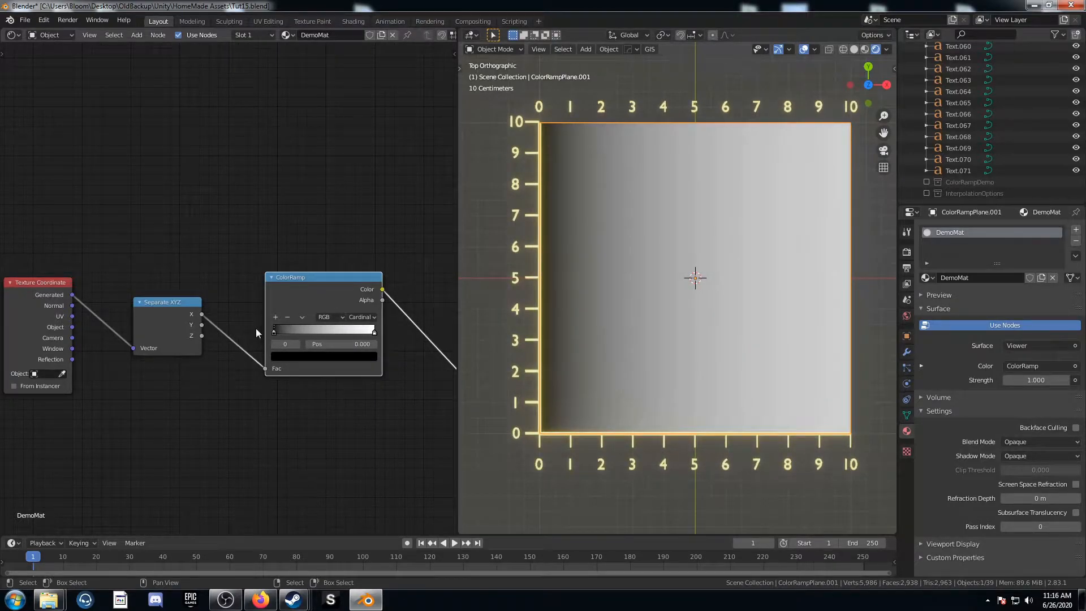
- Compare the dark edge of the gradient by switching the interpolation to Ease and back to Cardinal
{"action": "left_click", "coordinate": [363, 317]}
{"action": "left_click", "coordinate": [362, 328]}
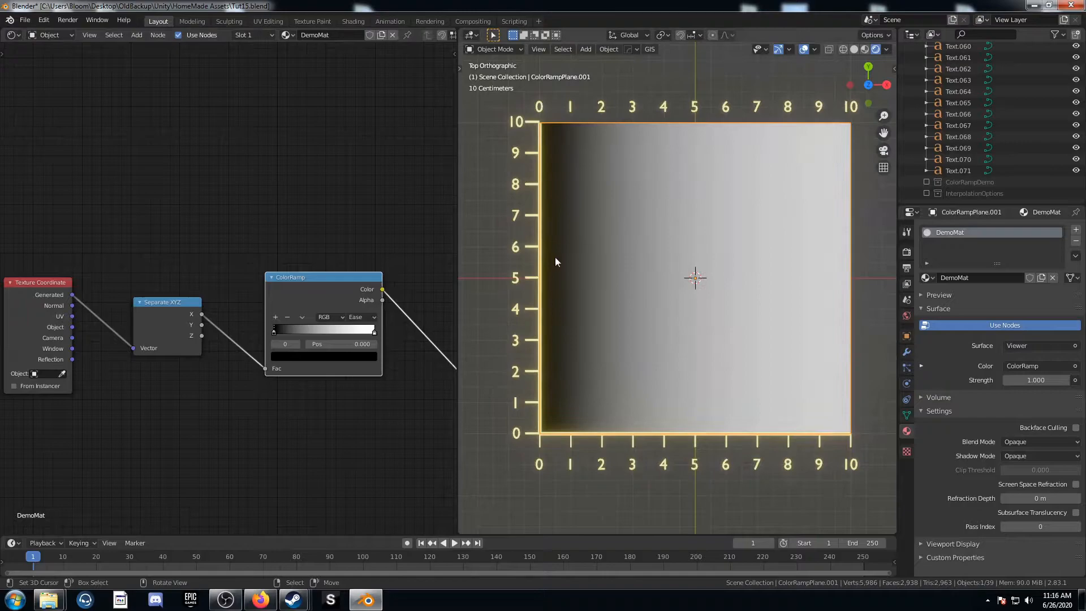
{"action": "scroll", "coordinate": [360, 317], "scroll_direction": "down", "scroll_amount": 1, "text": "ctrl"}
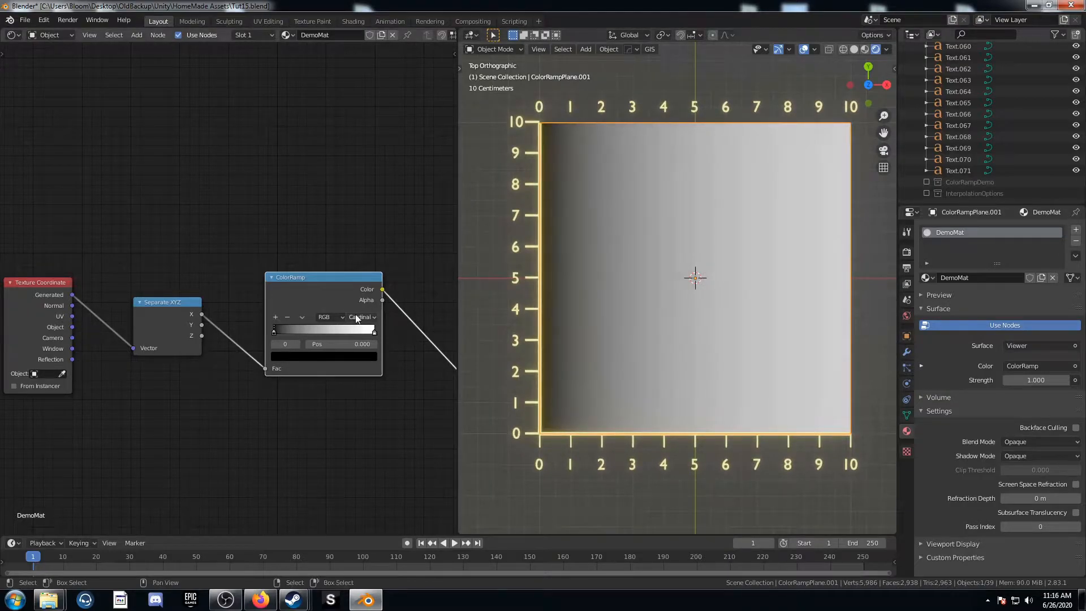
- Set the ColorRamp's interpolation to Linear, keeping the black stop at position 0
{"action": "left_click", "coordinate": [360, 318]}
{"action": "left_click", "coordinate": [363, 349]}
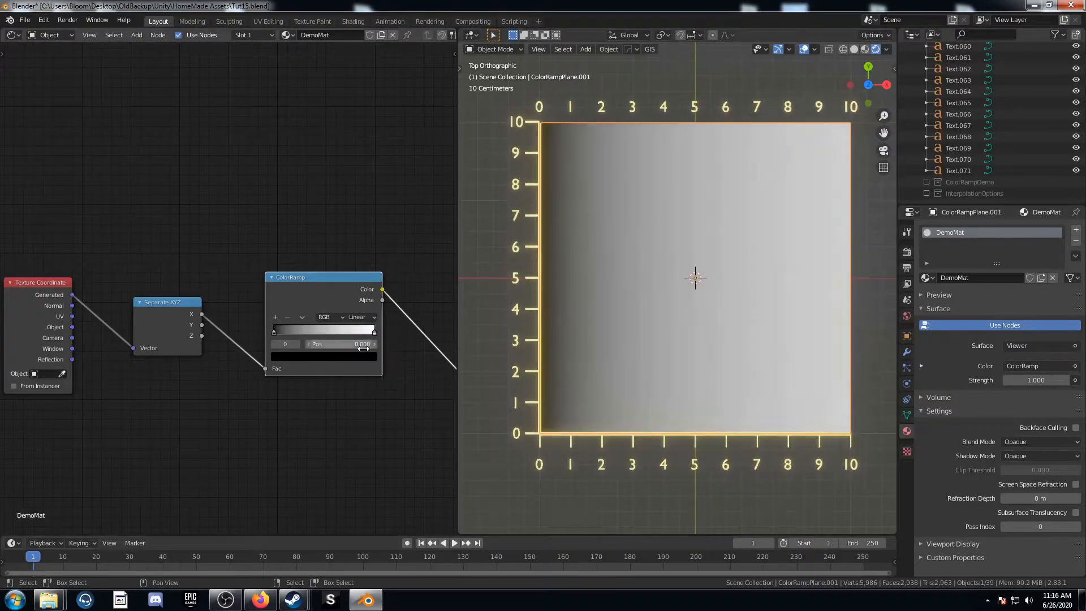
{"action": "left_click_drag", "start_coordinate": [274, 331], "coordinate": [229, 333]}
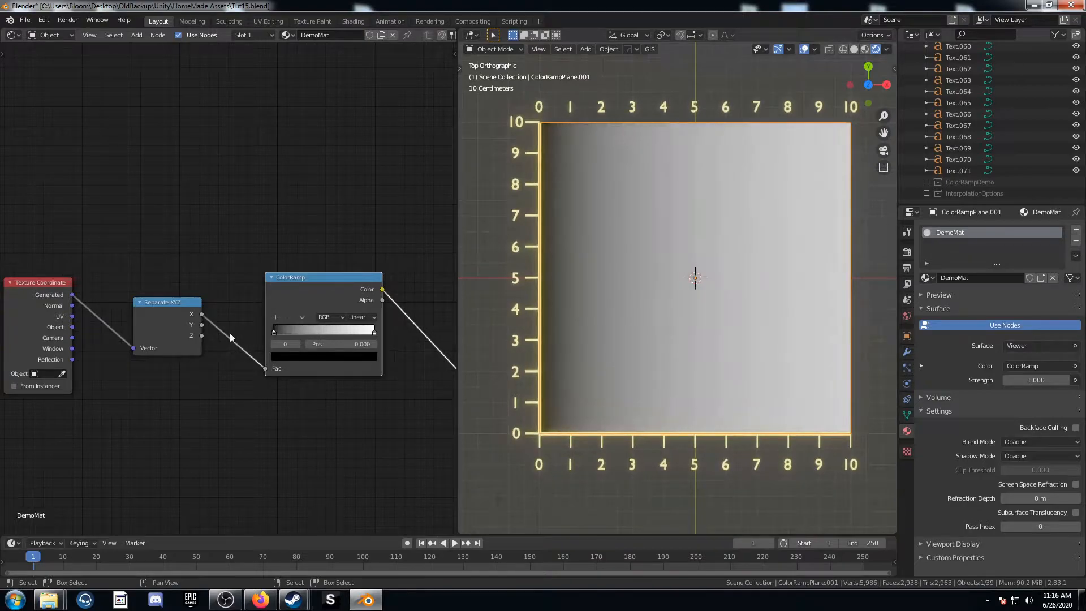
- Set the ColorRamp's interpolation to B-Spline and move the black stop to about 0.52
{"action": "left_click", "coordinate": [372, 314]}
{"action": "left_click", "coordinate": [369, 358]}
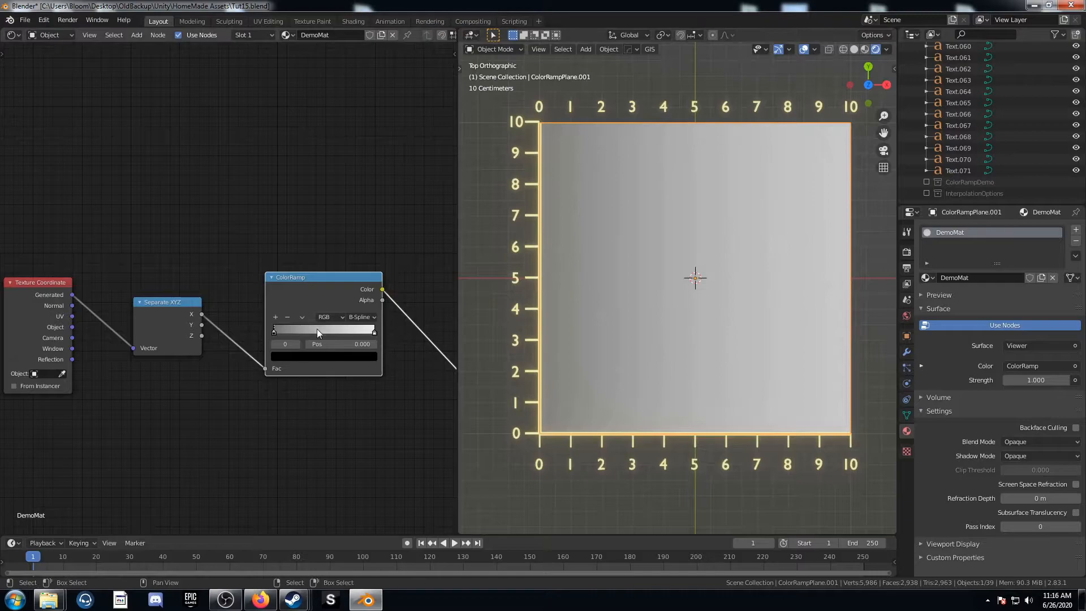
{"action": "left_click_drag", "start_coordinate": [277, 331], "coordinate": [331, 334]}
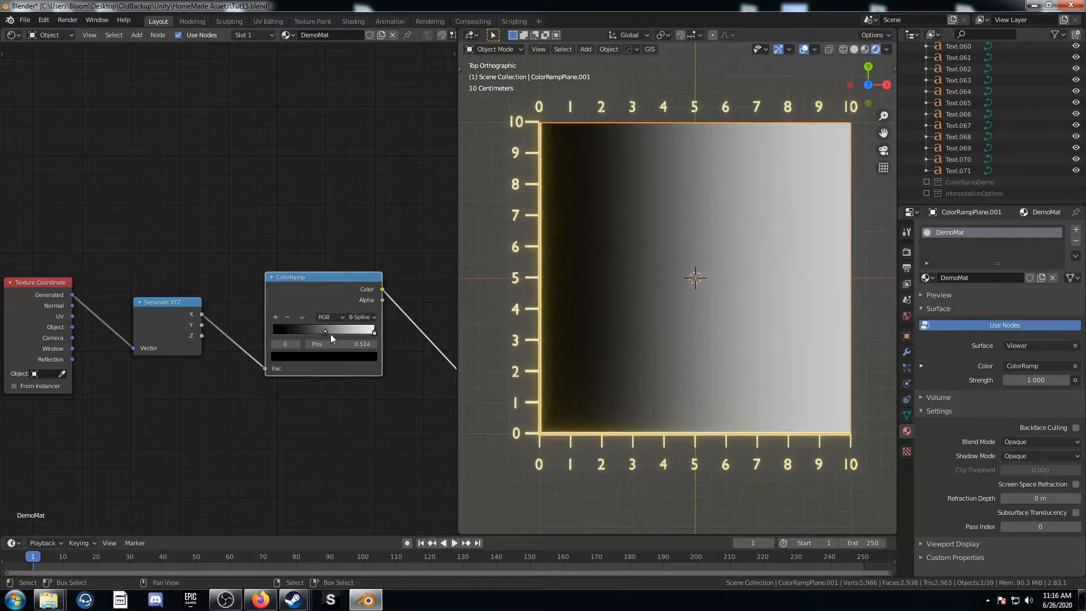
{"action": "scroll", "coordinate": [327, 339], "scroll_direction": "up", "scroll_amount": 2}
{"action": "scroll", "coordinate": [322, 349], "scroll_direction": "up", "scroll_amount": 1}
{"action": "middle_click_drag", "start_coordinate": [323, 349], "coordinate": [249, 312]}
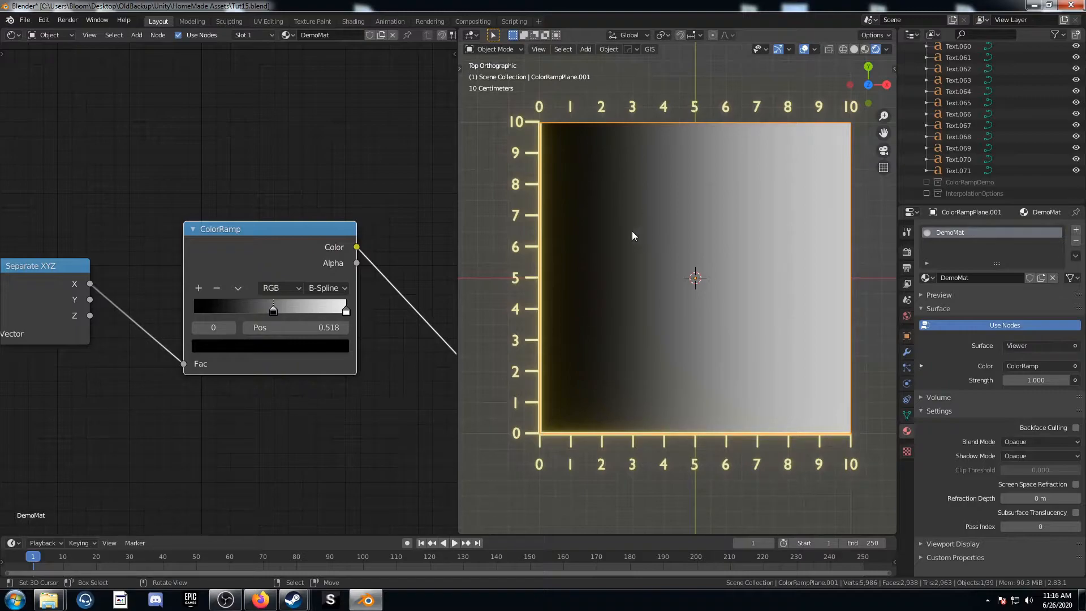
{"action": "scroll", "coordinate": [236, 388], "scroll_direction": "down", "scroll_amount": 1}
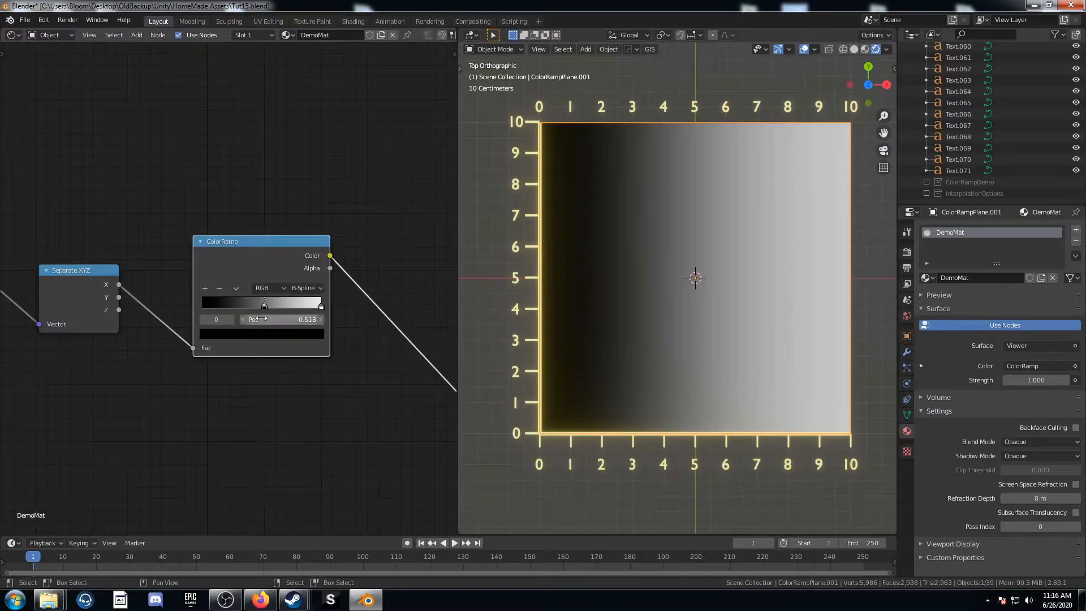
- Set the interpolation to Constant, return the black stop to the ramp's start, and move the white stop well inward
{"action": "left_click", "coordinate": [306, 288]}
{"action": "left_click", "coordinate": [311, 352]}
{"action": "left_click_drag", "start_coordinate": [264, 305], "coordinate": [145, 310]}
{"action": "left_click_drag", "start_coordinate": [322, 305], "coordinate": [240, 310]}
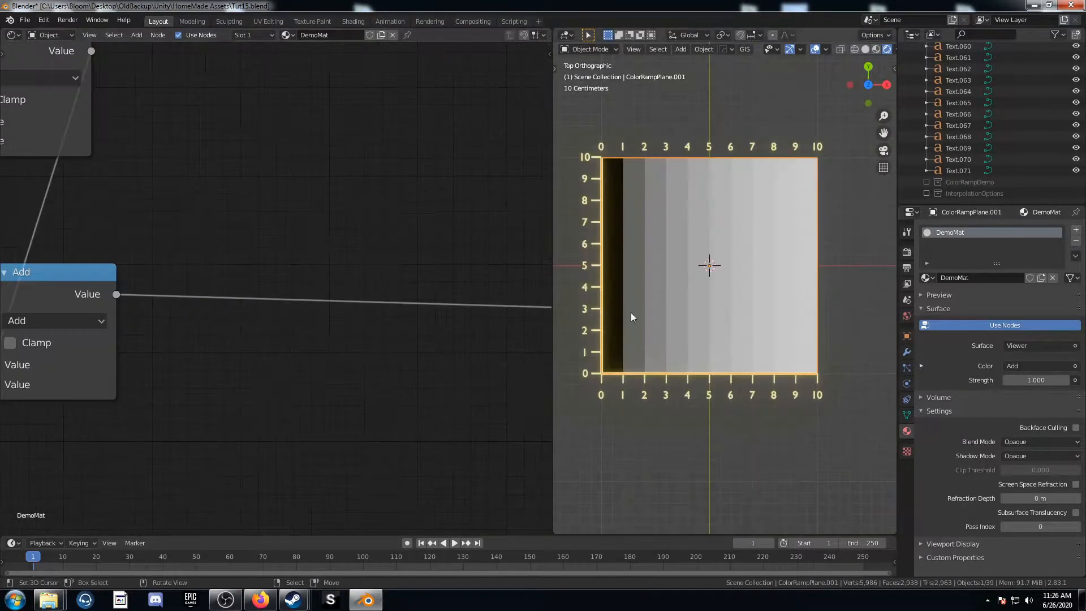
- Add a ColorRamp node and insert it on the link coming out of the last Add node
{"action": "key", "text": "shift+a"}
{"action": "left_click", "coordinate": [289, 333]}
{"action": "type", "text": "colorr"}
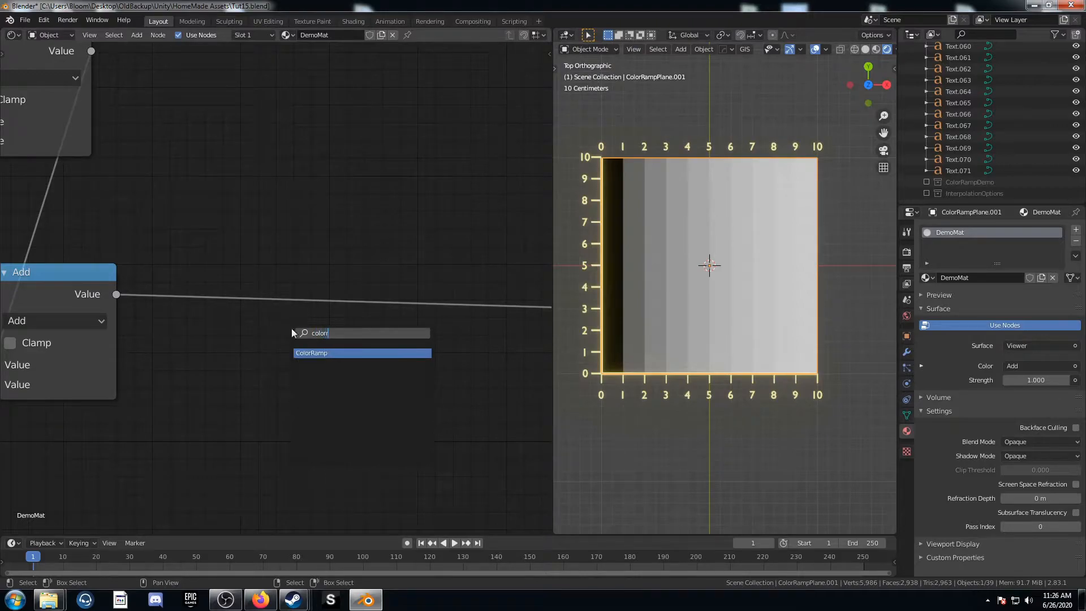
{"action": "key", "text": "Return"}
{"action": "left_click", "coordinate": [186, 224]}
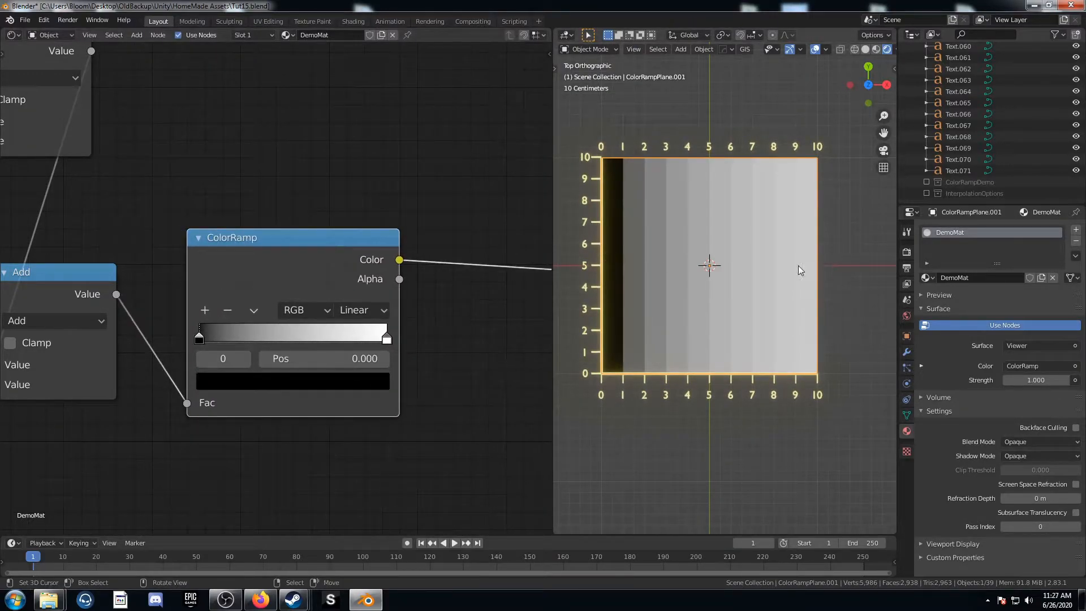
- Examine the node network from the Texture Coordinate node through the Greater Than branches to the new ColorRamp after the last Add node
{"action": "scroll", "coordinate": [272, 342], "scroll_direction": "down", "scroll_amount": 15}
{"action": "middle_click_drag", "start_coordinate": [31, 313], "coordinate": [31, 151]}
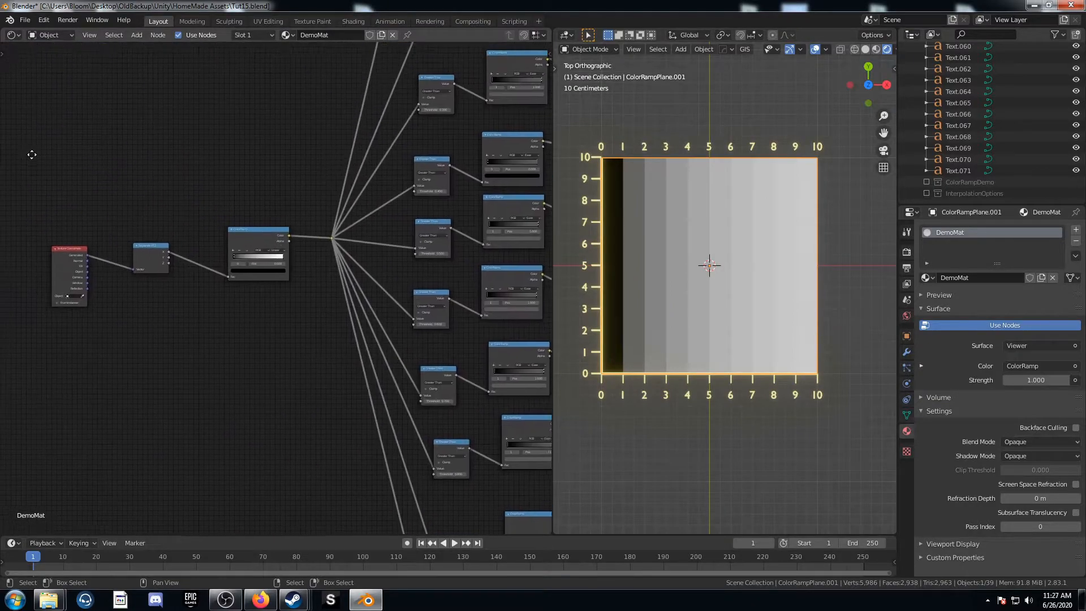
{"action": "scroll", "coordinate": [267, 256], "scroll_direction": "up", "scroll_amount": 3}
{"action": "middle_click_drag", "start_coordinate": [500, 441], "coordinate": [130, 254]}
{"action": "middle_click_drag", "start_coordinate": [517, 299], "coordinate": [94, 396]}
{"action": "scroll", "coordinate": [216, 435], "scroll_direction": "up", "scroll_amount": 5}
{"action": "middle_click_drag", "start_coordinate": [338, 482], "coordinate": [311, 392]}
{"action": "scroll", "coordinate": [312, 390], "scroll_direction": "up", "scroll_amount": 3}
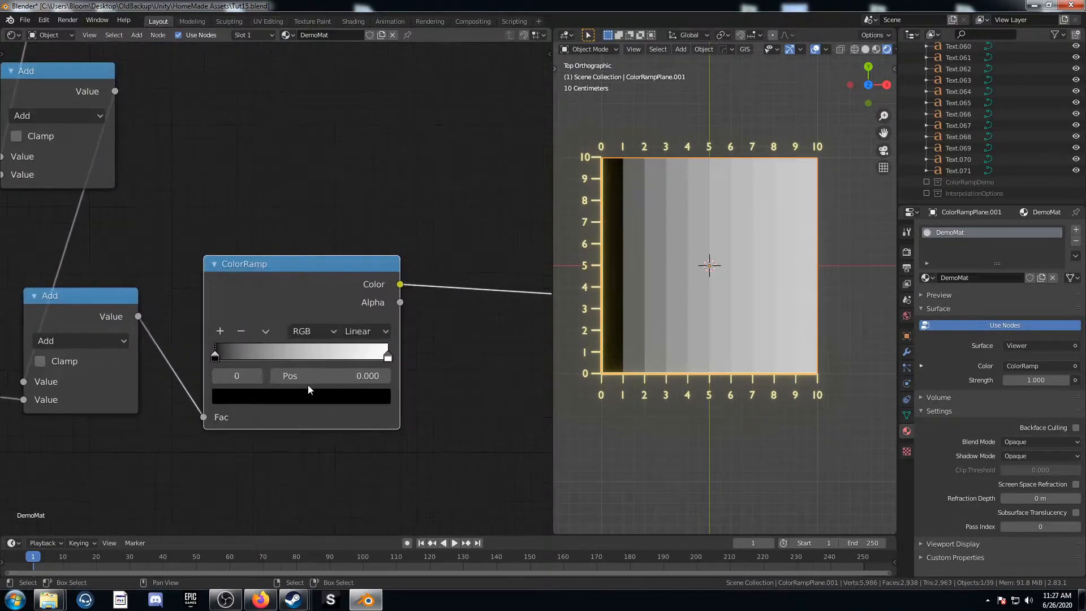
{"action": "scroll", "coordinate": [271, 295], "scroll_direction": "up", "scroll_amount": 4}
{"action": "middle_click_drag", "start_coordinate": [248, 350], "coordinate": [237, 323]}
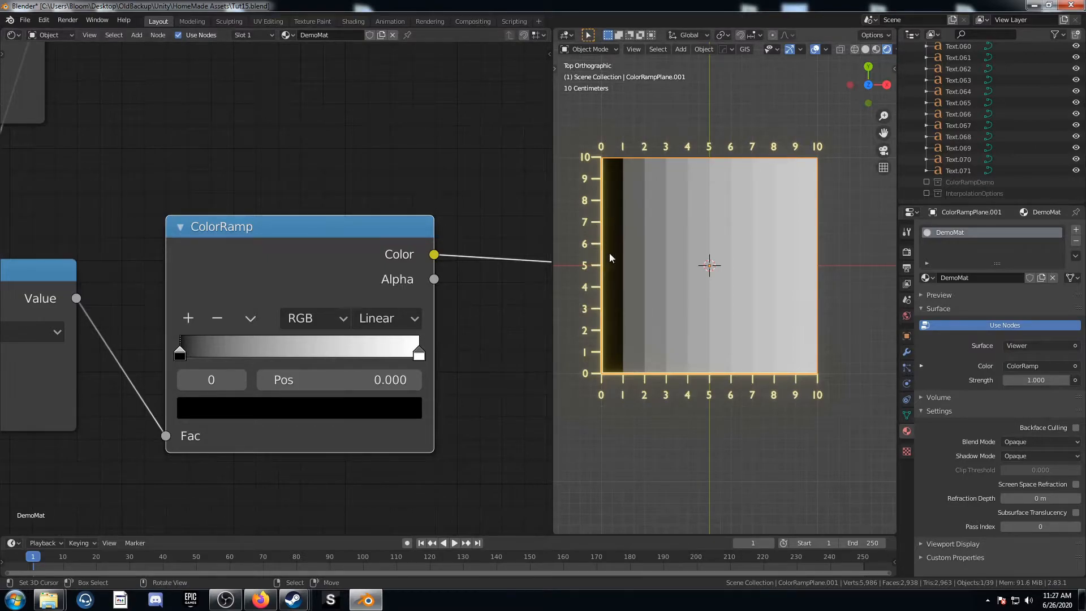
- Set the position of the new ColorRamp's black stop to 0.1
{"action": "left_click_drag", "start_coordinate": [179, 352], "coordinate": [145, 369]}
{"action": "mouse_move", "coordinate": [413, 363]}
{"action": "left_mouse_down"}
{"action": "mouse_move", "coordinate": [254, 360]}
{"action": "mouse_move", "coordinate": [421, 362]}
{"action": "left_mouse_up"}
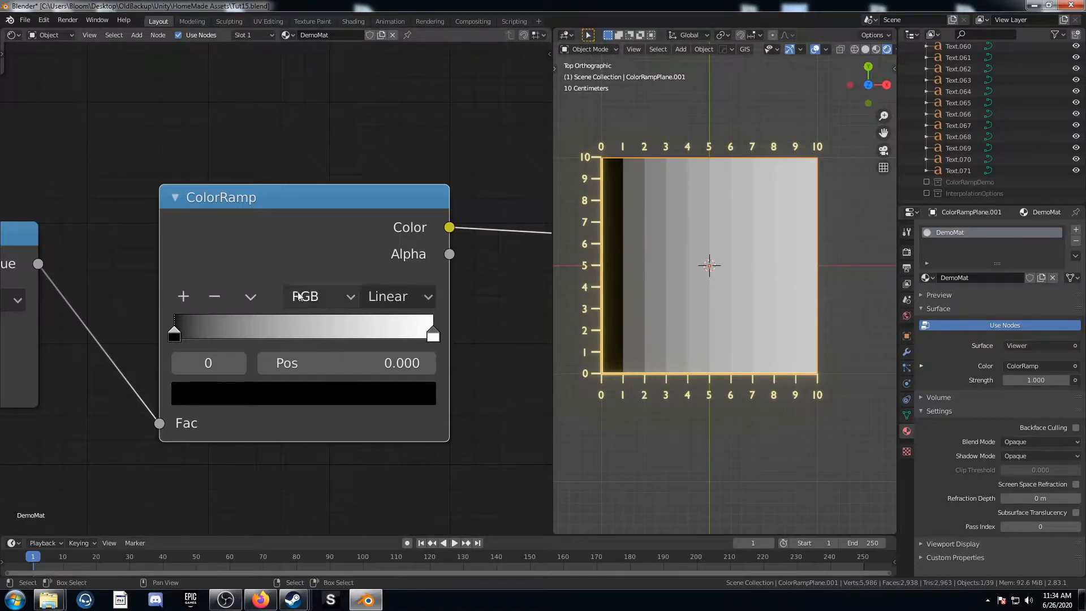
{"action": "left_click", "coordinate": [326, 362]}
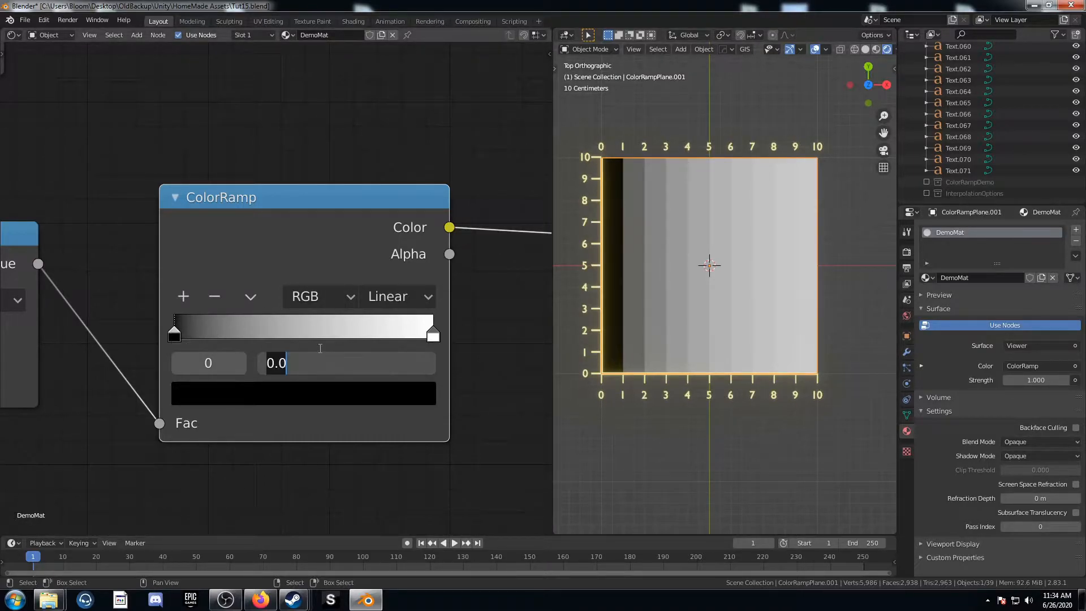
{"action": "type", "text": ".1"}
{"action": "key", "text": "Return"}
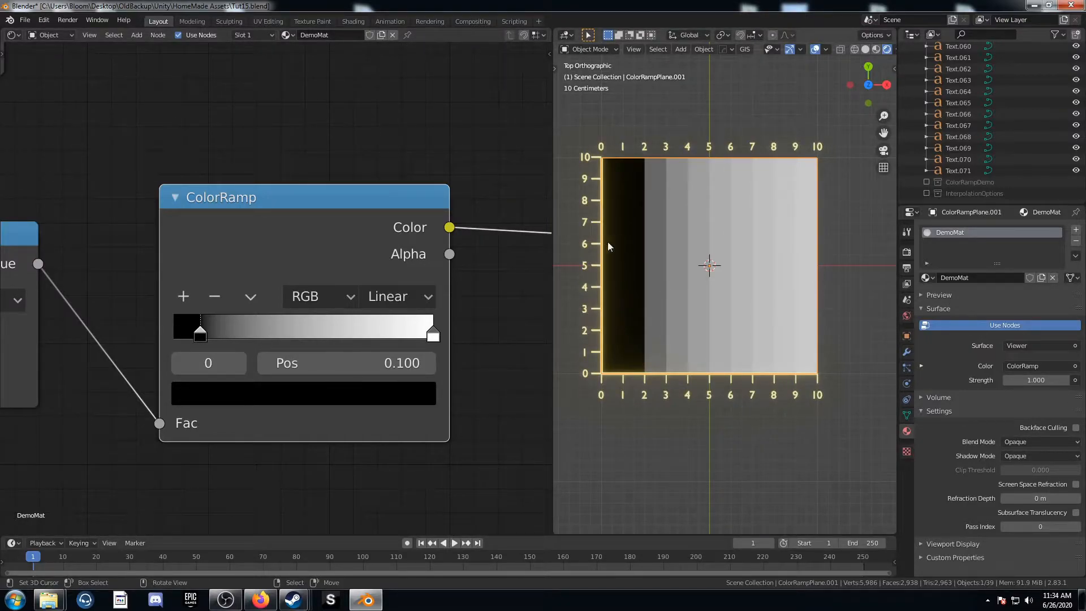
- Set the black stop's position to 0.2
{"action": "left_click", "coordinate": [390, 358]}
{"action": "type", "text": ".2"}
{"action": "key", "text": "Return"}
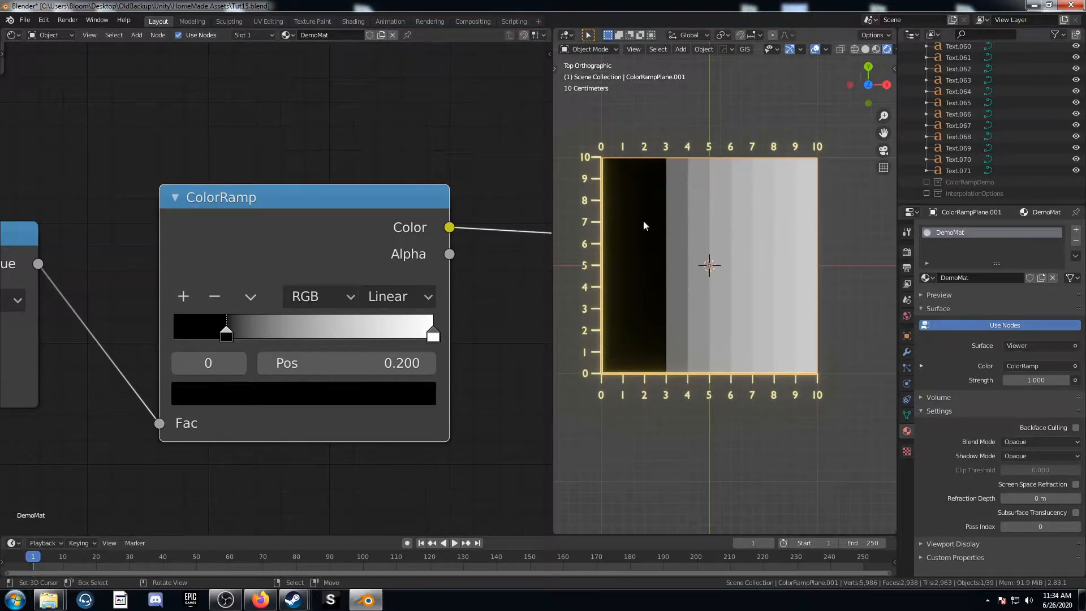
- Try the white stop at position 0.8, and move it back to the ramp's end at 1.0
{"action": "left_click", "coordinate": [433, 334]}
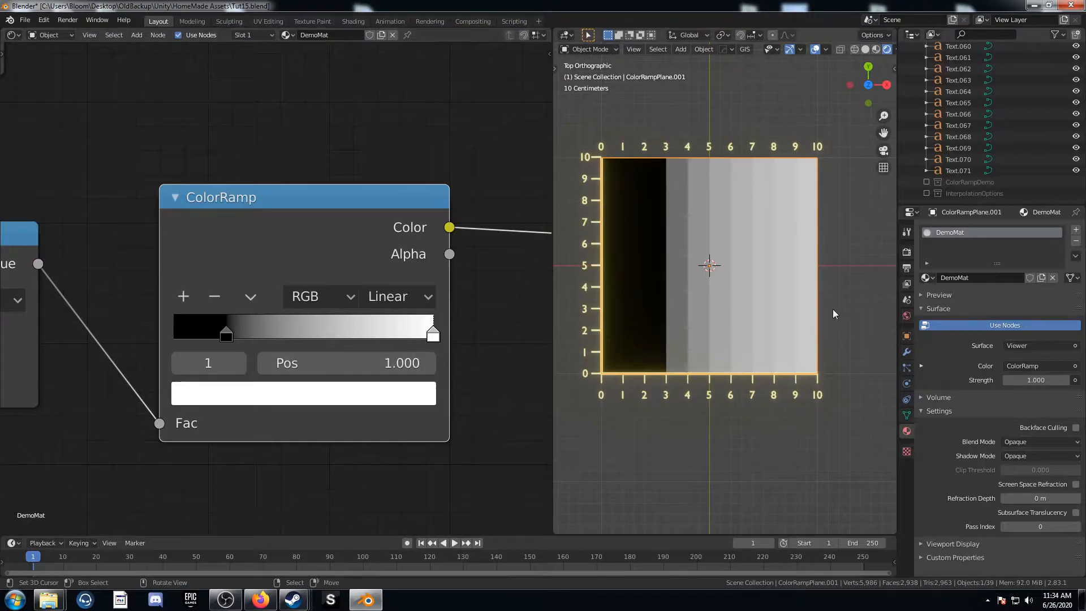
{"action": "double_click", "coordinate": [389, 365]}
{"action": "type", "text": ".8"}
{"action": "key", "text": "Return"}
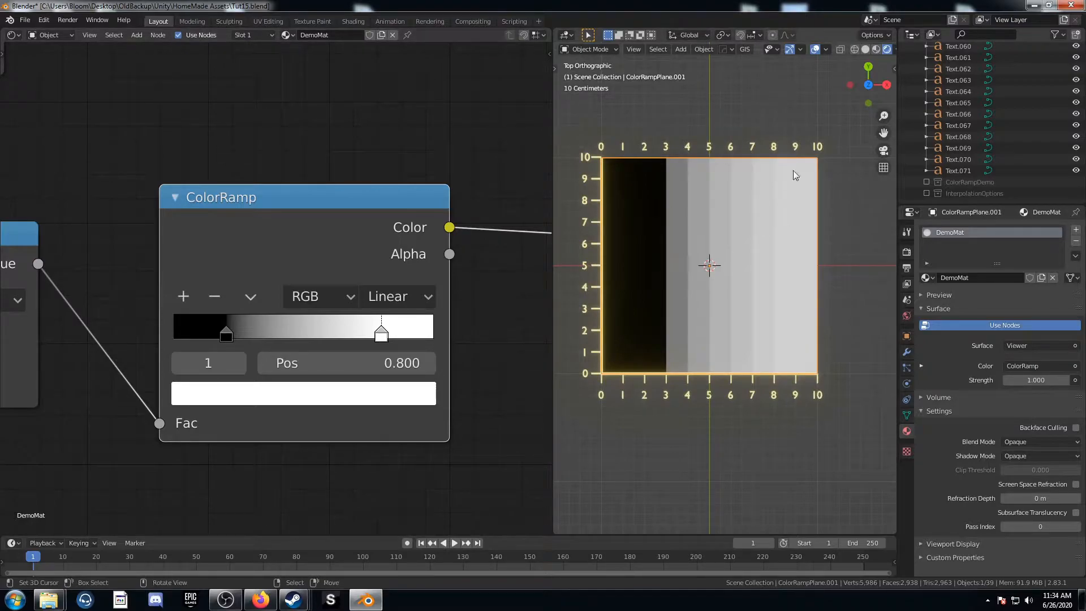
{"action": "left_click_drag", "start_coordinate": [380, 335], "coordinate": [434, 335]}
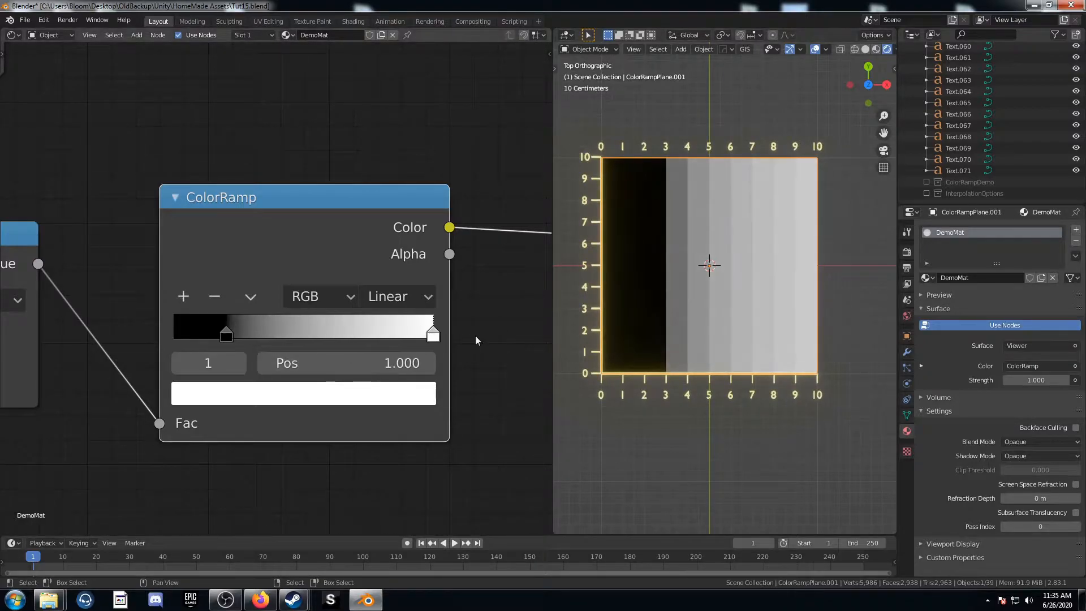
- Recolor the black stop at position 0.2 to a fully saturated brownish orange with a value of about 0.55
{"action": "left_click", "coordinate": [226, 335]}
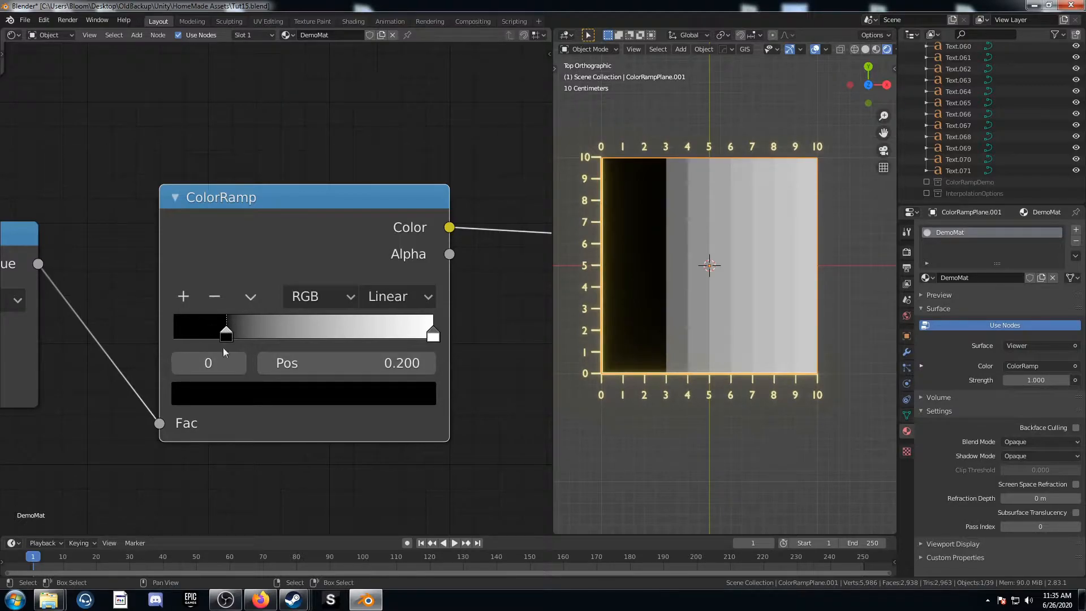
{"action": "left_click", "coordinate": [264, 394]}
{"action": "left_click", "coordinate": [309, 393]}
{"action": "scroll", "coordinate": [262, 178], "scroll_direction": "up", "scroll_amount": 3}
{"action": "scroll", "coordinate": [262, 177], "scroll_direction": "up", "scroll_amount": 8}
{"action": "left_click", "coordinate": [210, 199]}
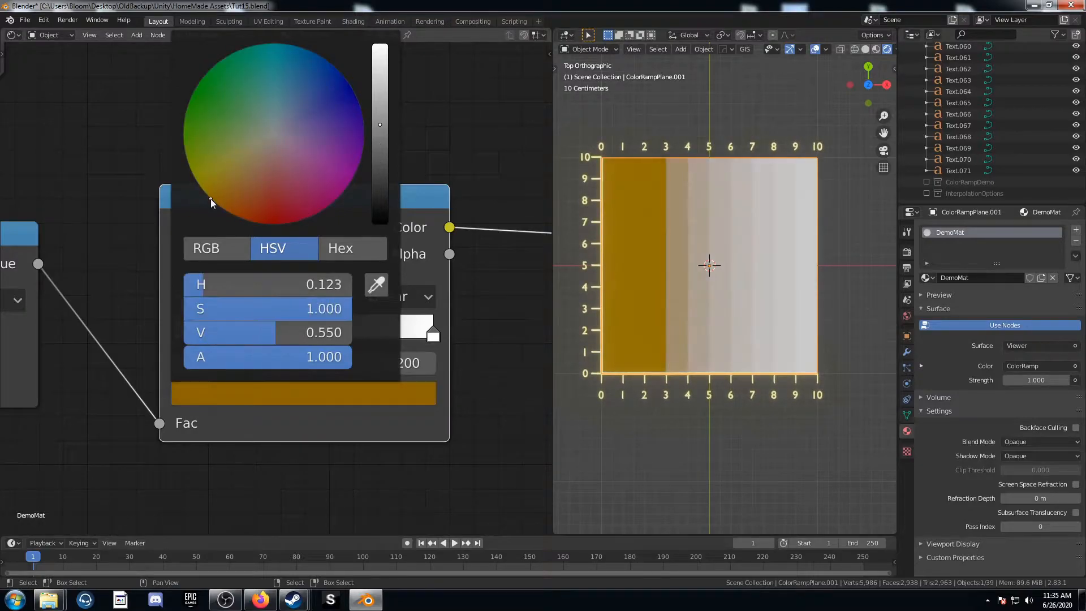
{"action": "left_click_drag", "start_coordinate": [216, 197], "coordinate": [227, 216]}
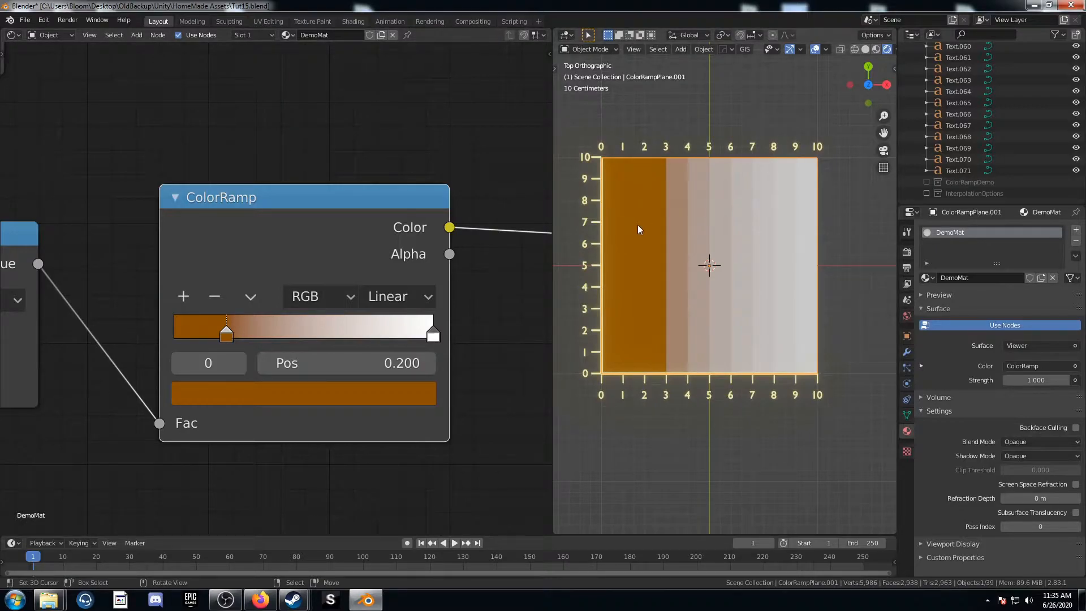
- Recolor the white stop at the ramp's end to a bright sky blue
{"action": "left_click", "coordinate": [434, 336]}
{"action": "left_click", "coordinate": [394, 399]}
{"action": "left_click_drag", "start_coordinate": [324, 155], "coordinate": [298, 46]}
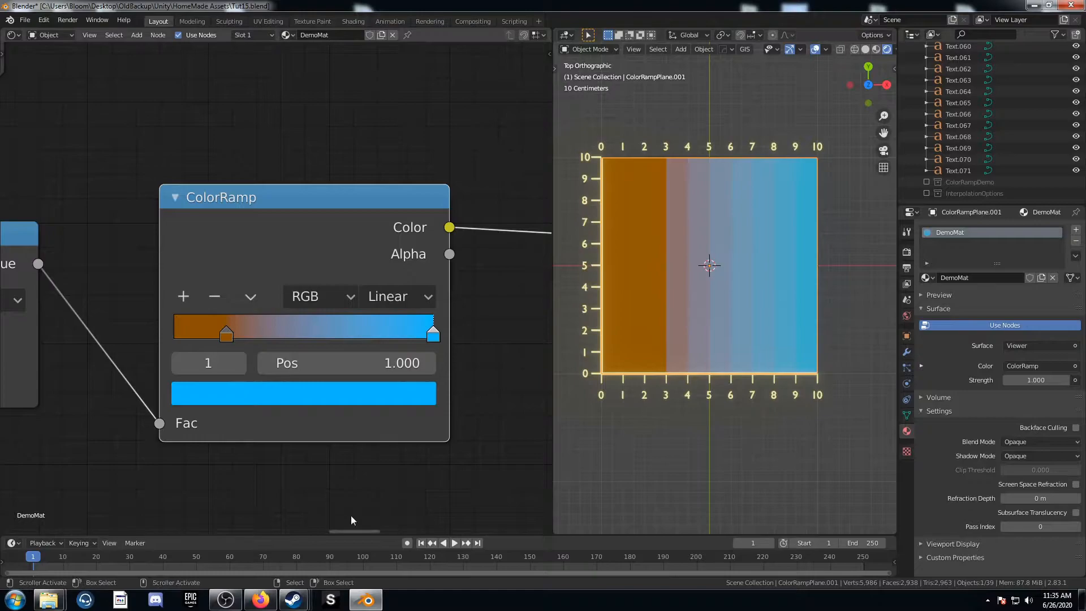
- Detach the ColorRamp from the last Add node's output link and place it above the link
{"action": "scroll", "coordinate": [471, 316], "scroll_direction": "down", "scroll_amount": 2}
{"action": "left_click_drag", "start_coordinate": [315, 233], "coordinate": [318, 86], "text": "alt"}
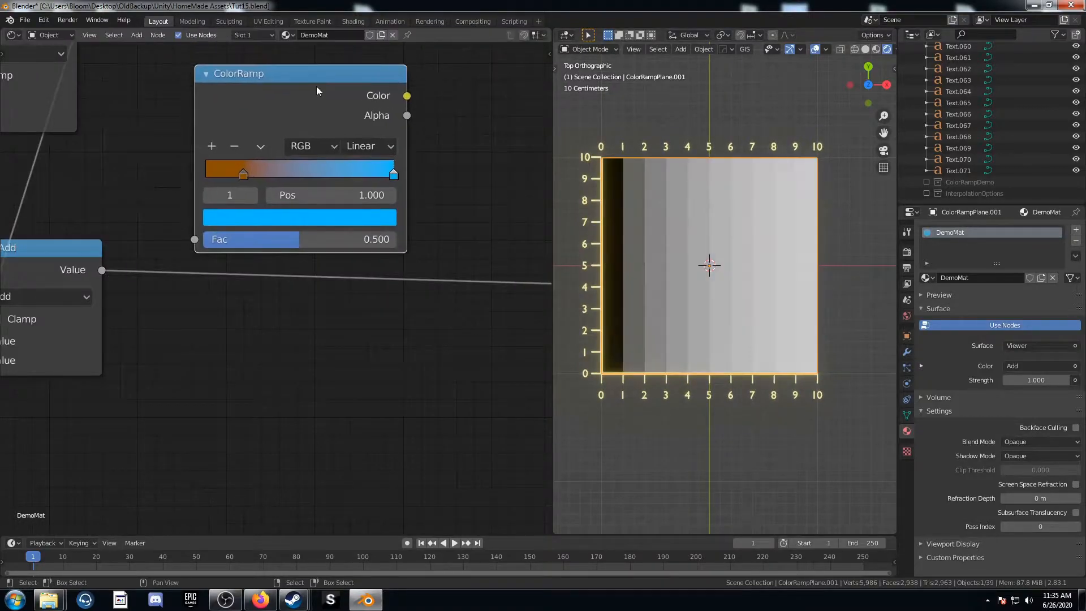
- Delete the brown-to-blue ColorRamp, and move the rainbow ColorRamp from farther down to just below the last Add node's output link
{"action": "key", "text": "x"}
{"action": "scroll", "coordinate": [341, 233], "scroll_direction": "down", "scroll_amount": 5}
{"action": "middle_click_drag", "start_coordinate": [383, 316], "coordinate": [277, 121]}
{"action": "scroll", "coordinate": [304, 277], "scroll_direction": "down", "scroll_amount": 5}
{"action": "middle_click_drag", "start_coordinate": [318, 324], "coordinate": [313, 281]}
{"action": "left_click_drag", "start_coordinate": [279, 408], "coordinate": [260, 175]}
{"action": "scroll", "coordinate": [249, 205], "scroll_direction": "up", "scroll_amount": 13}
{"action": "middle_click_drag", "start_coordinate": [290, 171], "coordinate": [343, 393]}
{"action": "scroll", "coordinate": [335, 368], "scroll_direction": "up", "scroll_amount": 4}
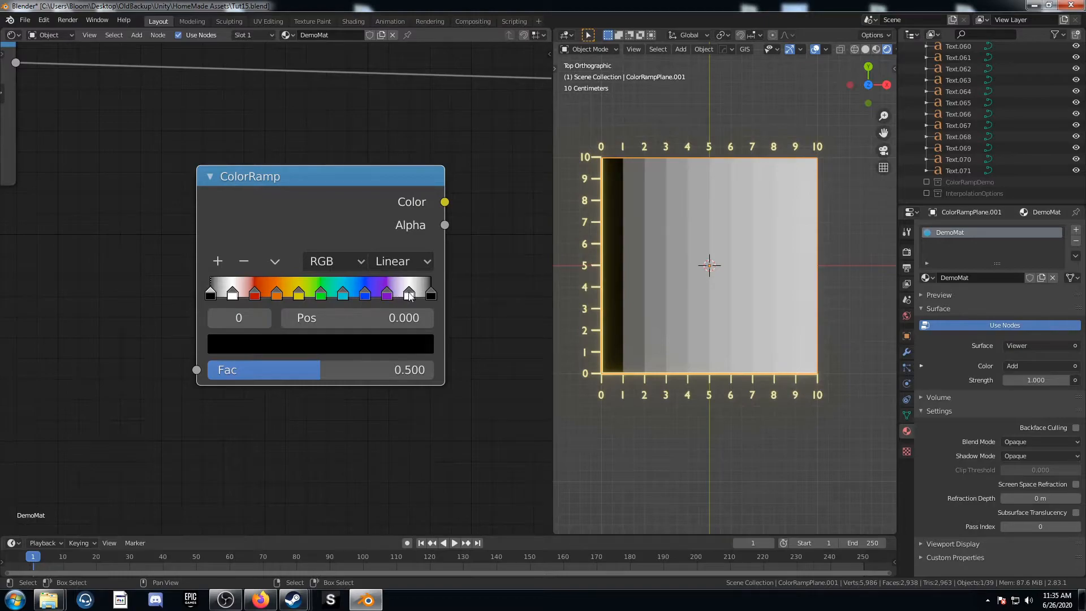
- Examine the rainbow ramp's white, red and orange stops by selecting them one after another
{"action": "scroll", "coordinate": [317, 303], "scroll_direction": "down", "scroll_amount": 1}
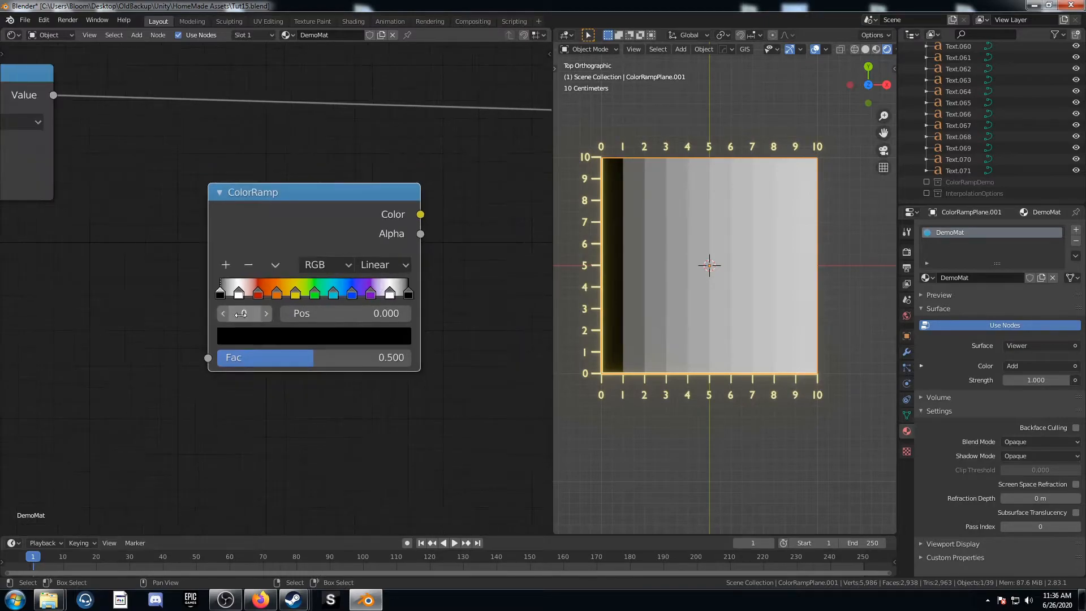
{"action": "left_click", "coordinate": [242, 295]}
{"action": "left_click", "coordinate": [259, 295]}
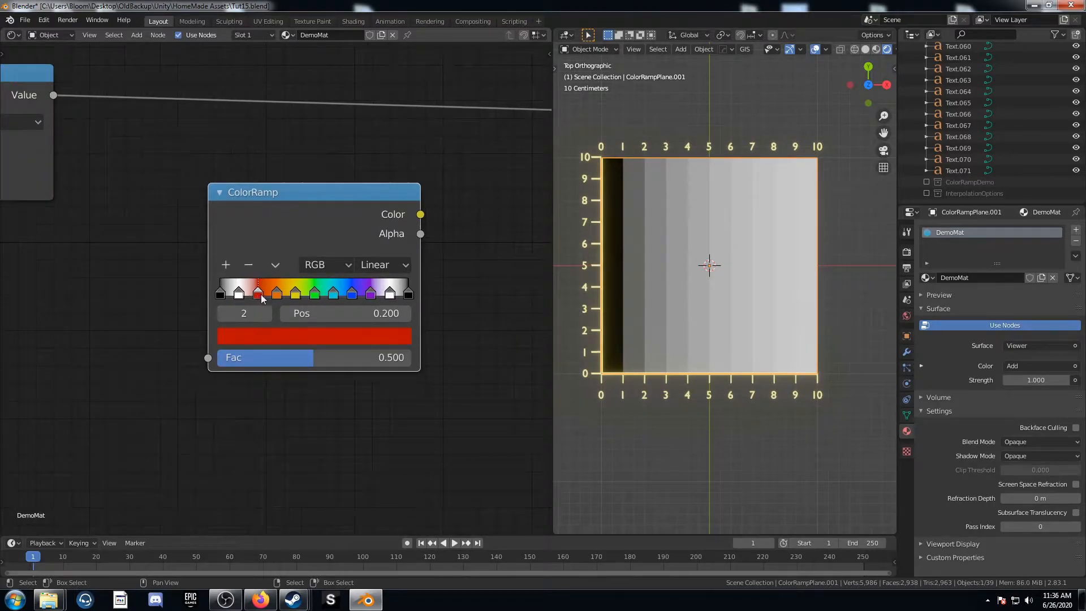
{"action": "left_click", "coordinate": [277, 293]}
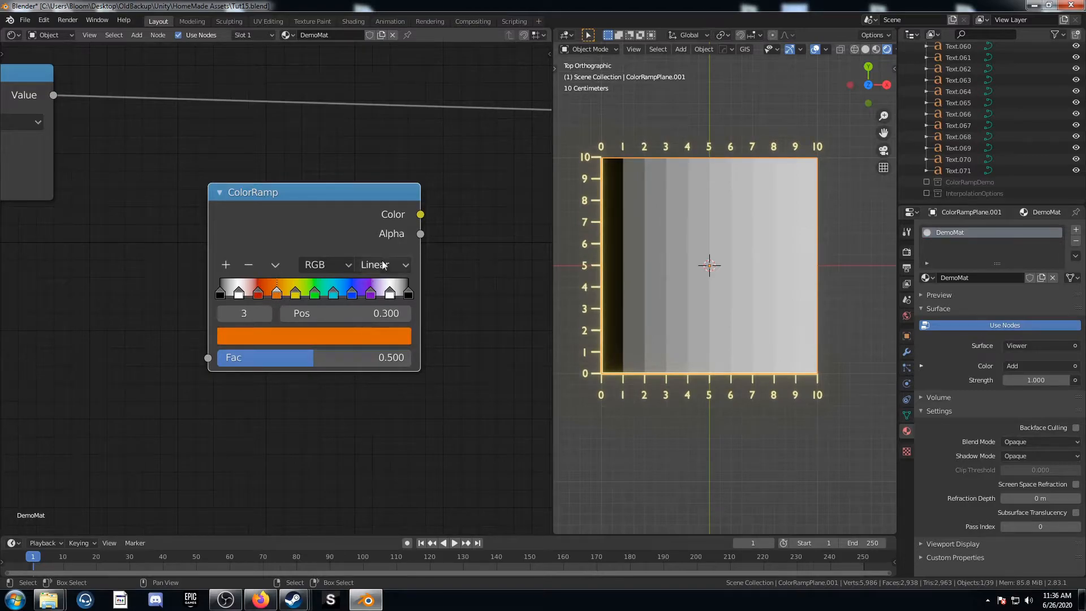
- Insert the rainbow ColorRamp onto the last Add node's output link, and select its black stop at the ramp's end
{"action": "scroll", "coordinate": [313, 350], "scroll_direction": "down", "scroll_amount": 1}
{"action": "middle_click_drag", "start_coordinate": [312, 346], "coordinate": [294, 422]}
{"action": "left_click_drag", "start_coordinate": [289, 301], "coordinate": [275, 197]}
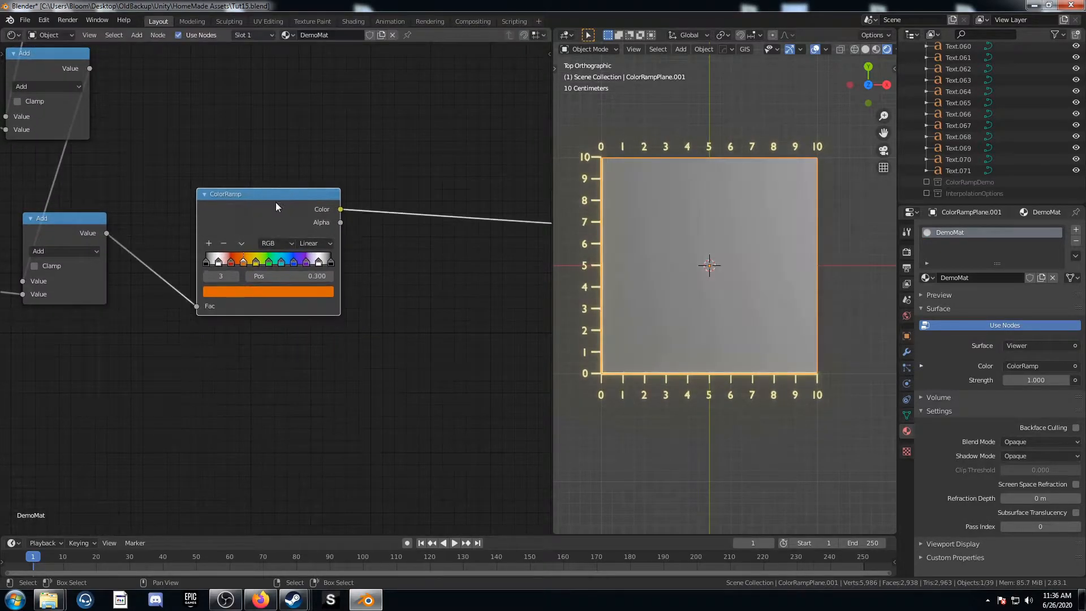
{"action": "scroll", "coordinate": [342, 361], "scroll_direction": "up", "scroll_amount": 5}
{"action": "middle_click_drag", "start_coordinate": [341, 361], "coordinate": [341, 378]}
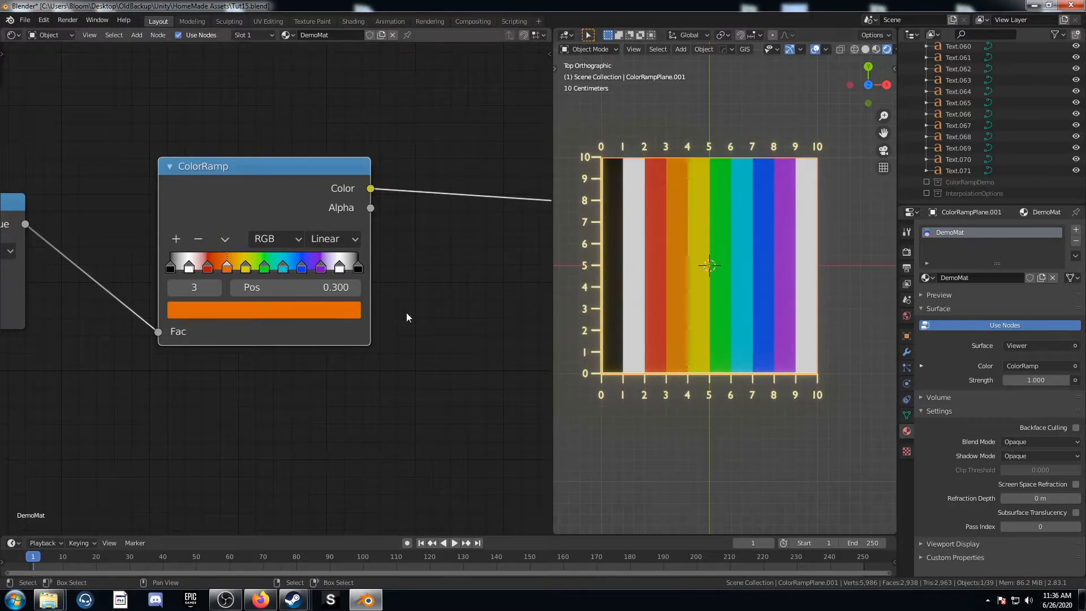
{"action": "scroll", "coordinate": [363, 305], "scroll_direction": "up", "scroll_amount": 2}
{"action": "left_click", "coordinate": [390, 259]}
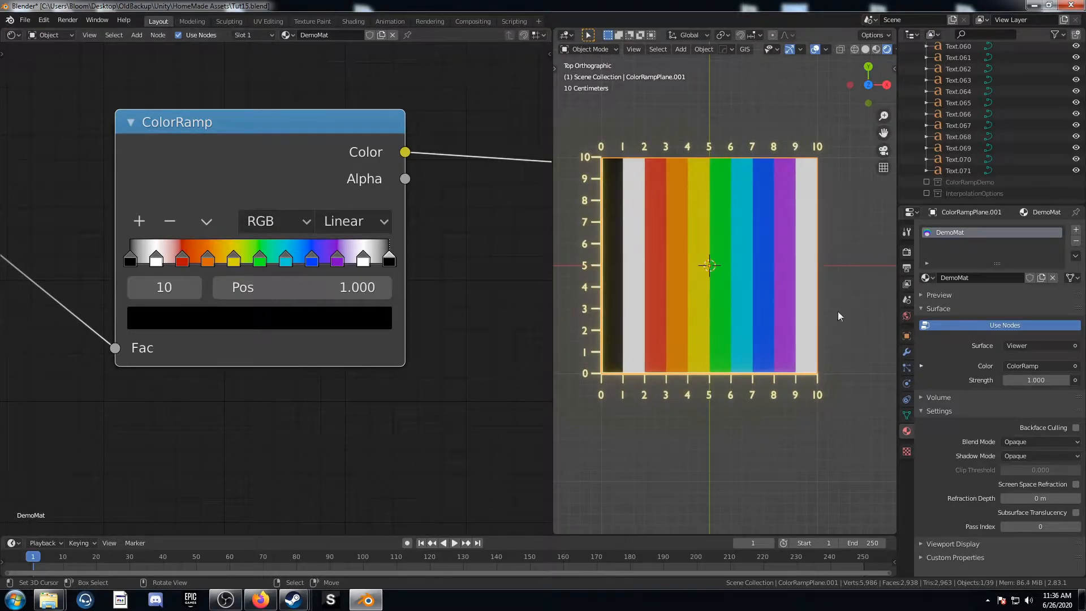
{"action": "scroll", "coordinate": [277, 286], "scroll_direction": "down", "scroll_amount": 1}
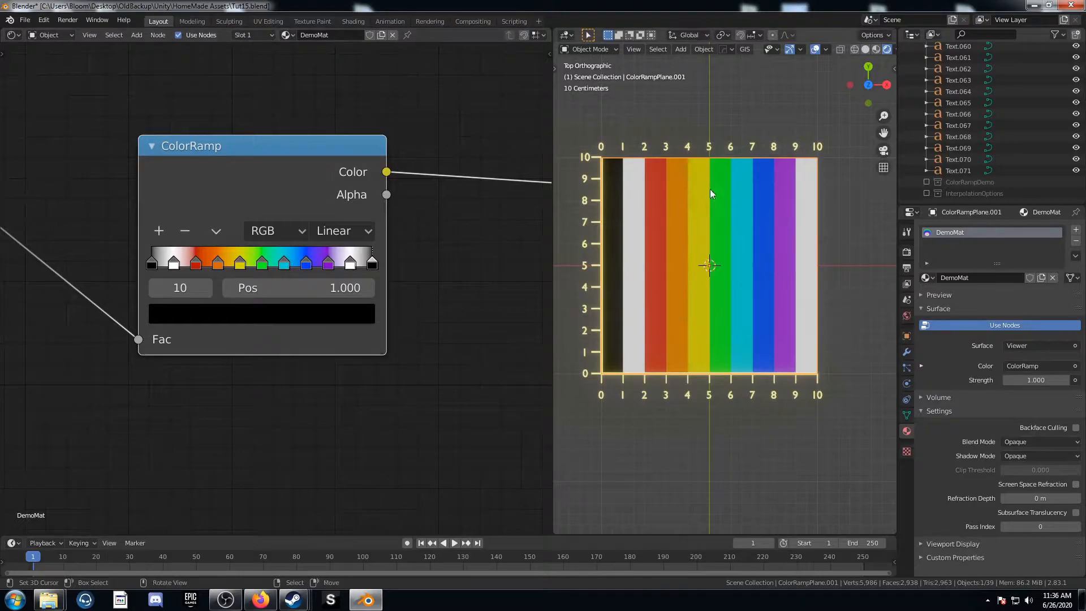
- Try the Ease and Cardinal interpolation modes on the upstream grayscale ColorRamp, and return it to Linear
{"action": "scroll", "coordinate": [4, 186], "scroll_direction": "down", "scroll_amount": 2}
{"action": "middle_click_drag", "start_coordinate": [4, 186], "coordinate": [473, 276]}
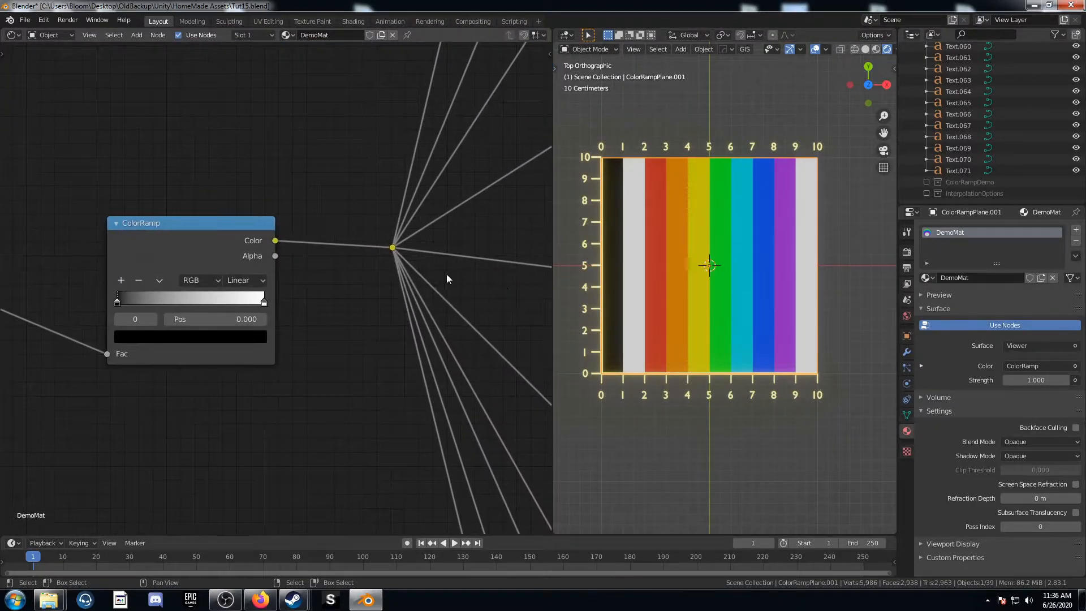
{"action": "scroll", "coordinate": [271, 278], "scroll_direction": "up", "scroll_amount": 1}
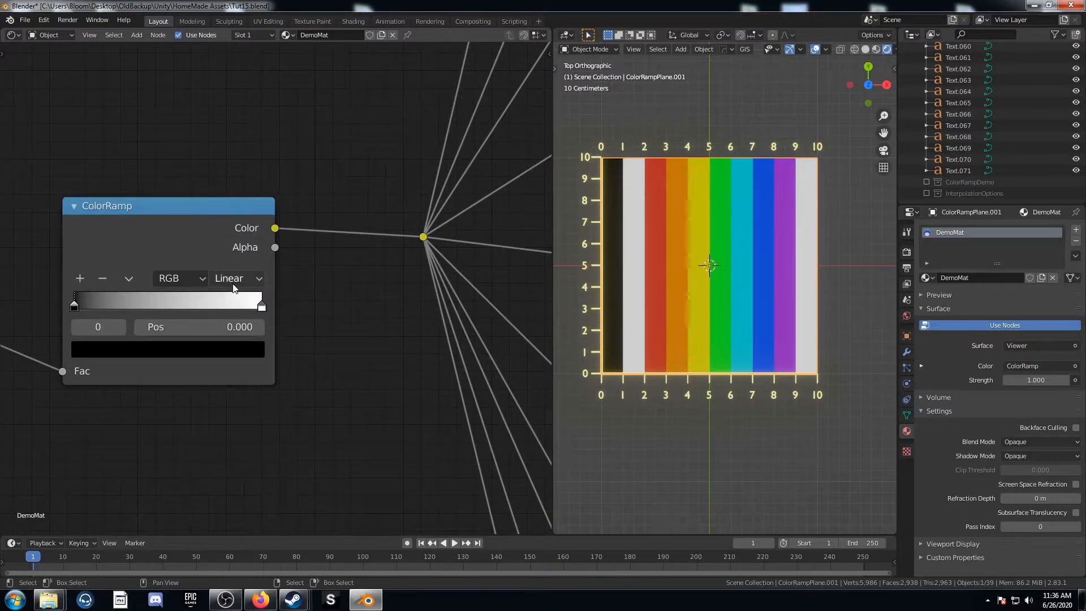
{"action": "scroll", "coordinate": [235, 280], "scroll_direction": "up", "scroll_amount": 2, "text": "ctrl"}
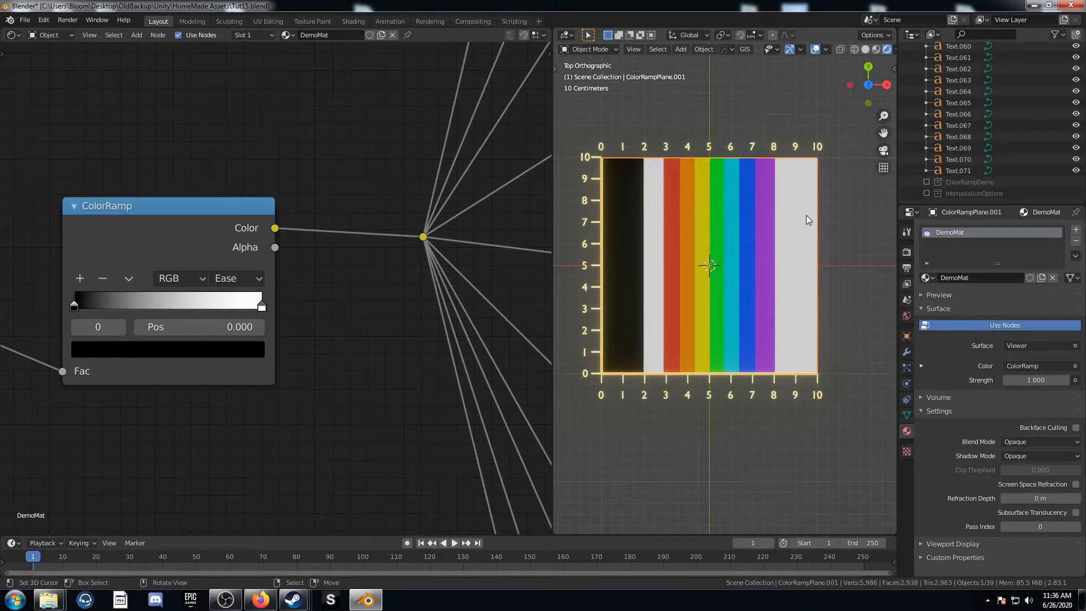
{"action": "scroll", "coordinate": [250, 280], "scroll_direction": "down", "scroll_amount": 1, "text": "ctrl"}
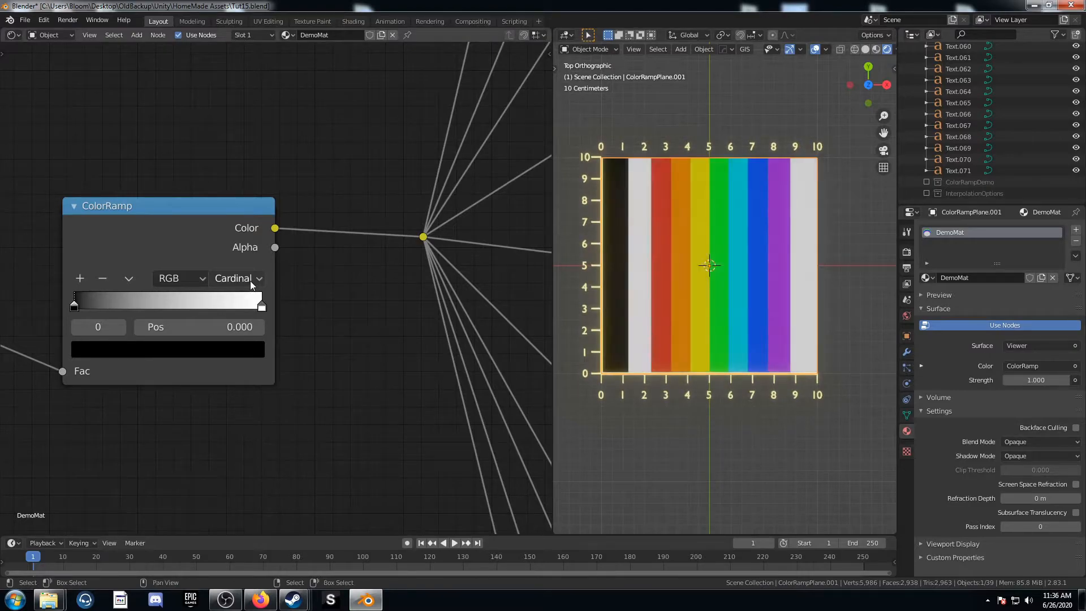
{"action": "scroll", "coordinate": [250, 281], "scroll_direction": "down", "scroll_amount": 2, "text": "ctrl"}
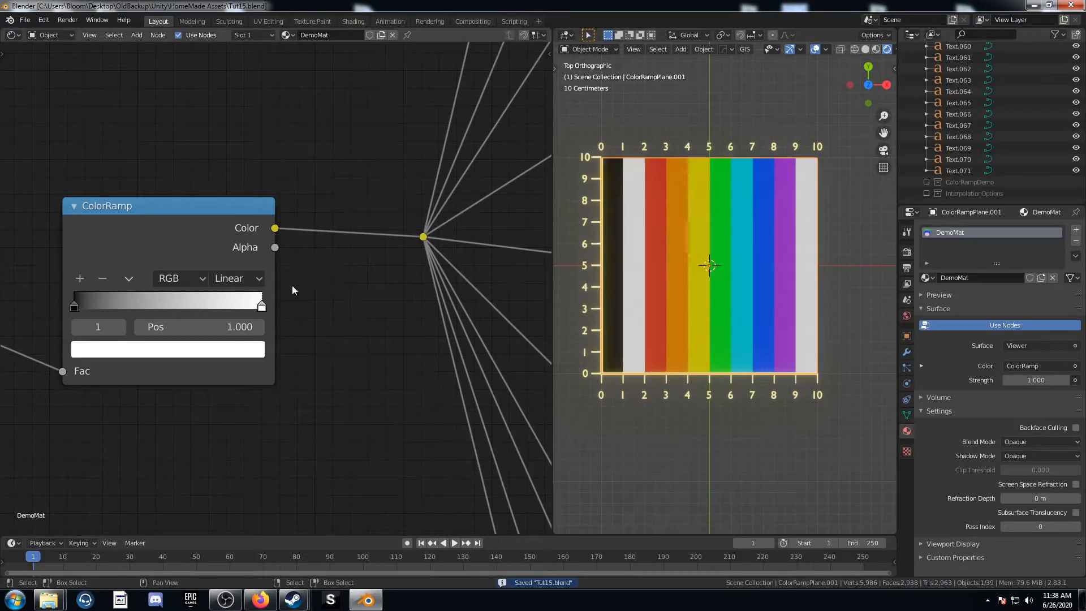
- Set the grayscale ColorRamp's white stop to position 0.5
{"action": "scroll", "coordinate": [151, 321], "scroll_direction": "up", "scroll_amount": 1}
{"action": "middle_click_drag", "start_coordinate": [152, 320], "coordinate": [222, 309]}
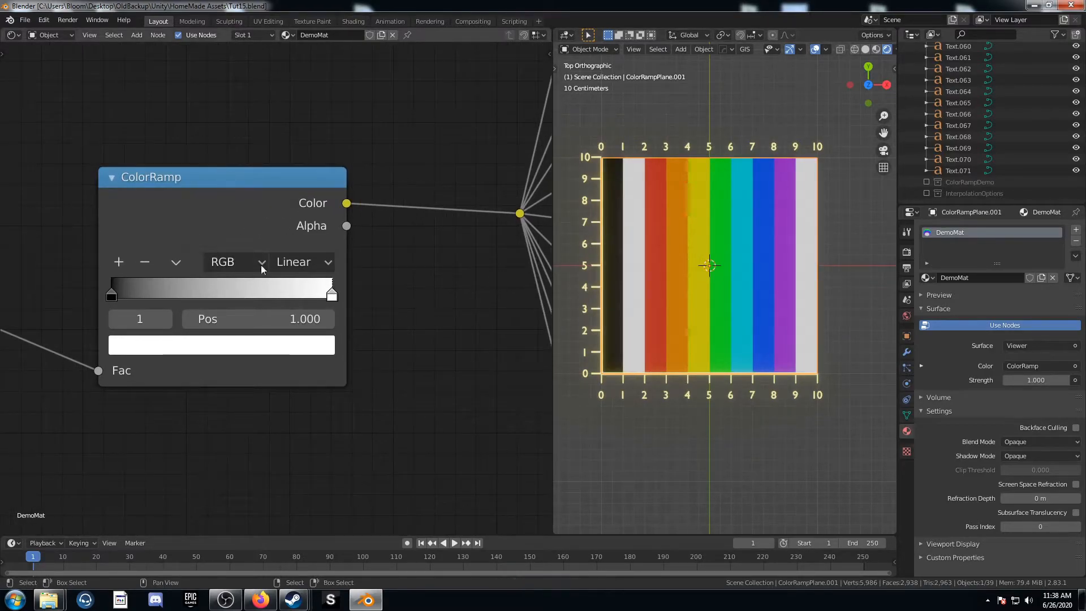
{"action": "scroll", "coordinate": [170, 309], "scroll_direction": "down", "scroll_amount": 2}
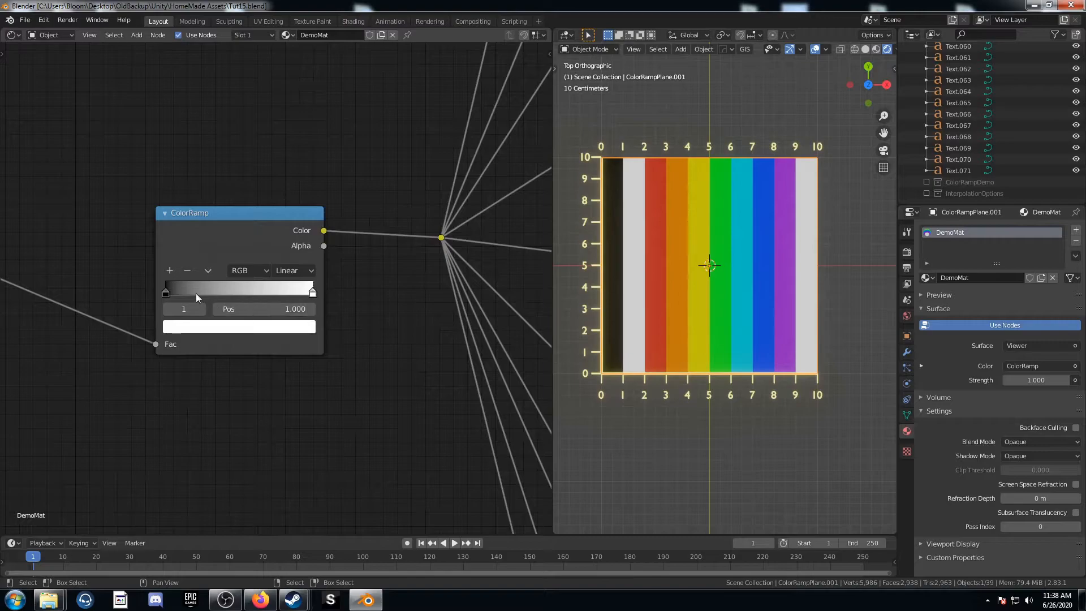
{"action": "left_click_drag", "start_coordinate": [313, 293], "coordinate": [234, 294]}
{"action": "left_click", "coordinate": [245, 311]}
{"action": "type", "text": "0.5"}
{"action": "key", "text": "Return"}
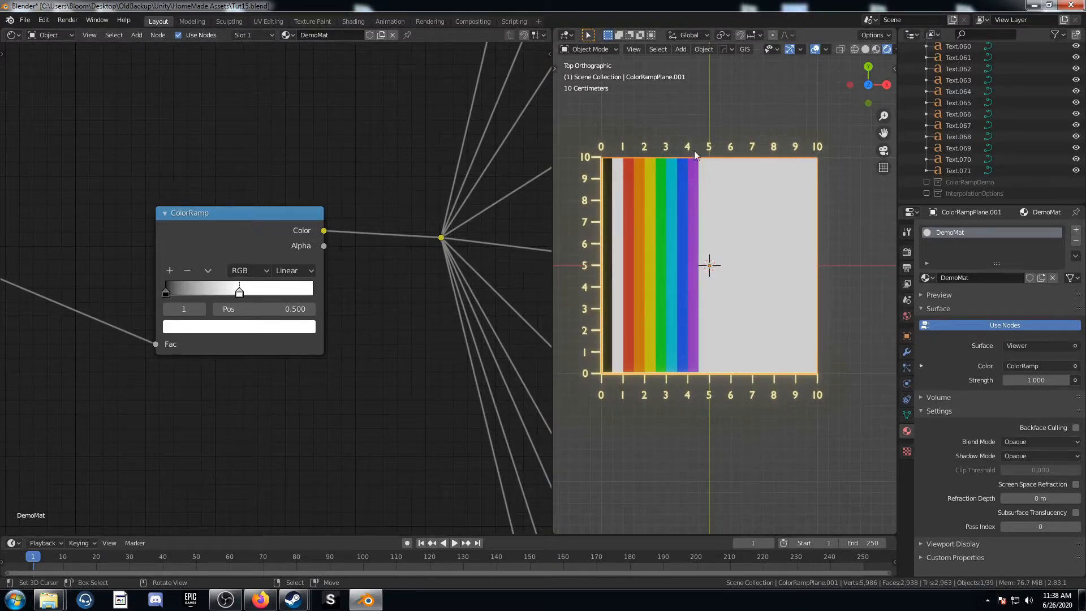
- Add a third stop to the grayscale ColorRamp, place it at position 1.0, and color it black
{"action": "left_click", "coordinate": [170, 270]}
{"action": "left_click_drag", "start_coordinate": [203, 293], "coordinate": [359, 287]}
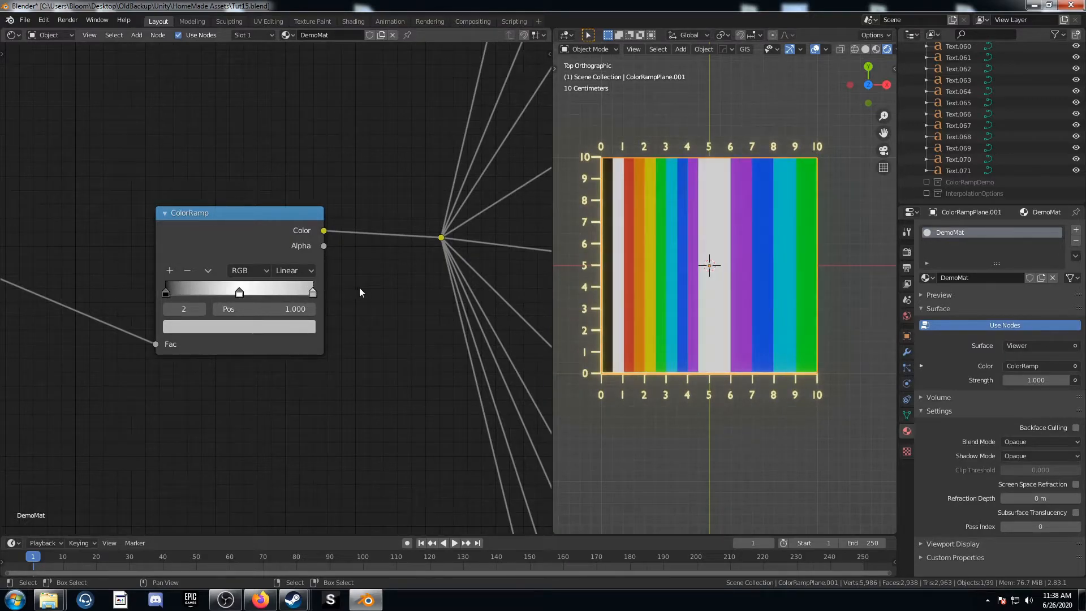
{"action": "left_click", "coordinate": [280, 327]}
{"action": "scroll", "coordinate": [238, 192], "scroll_direction": "down", "scroll_amount": 10}
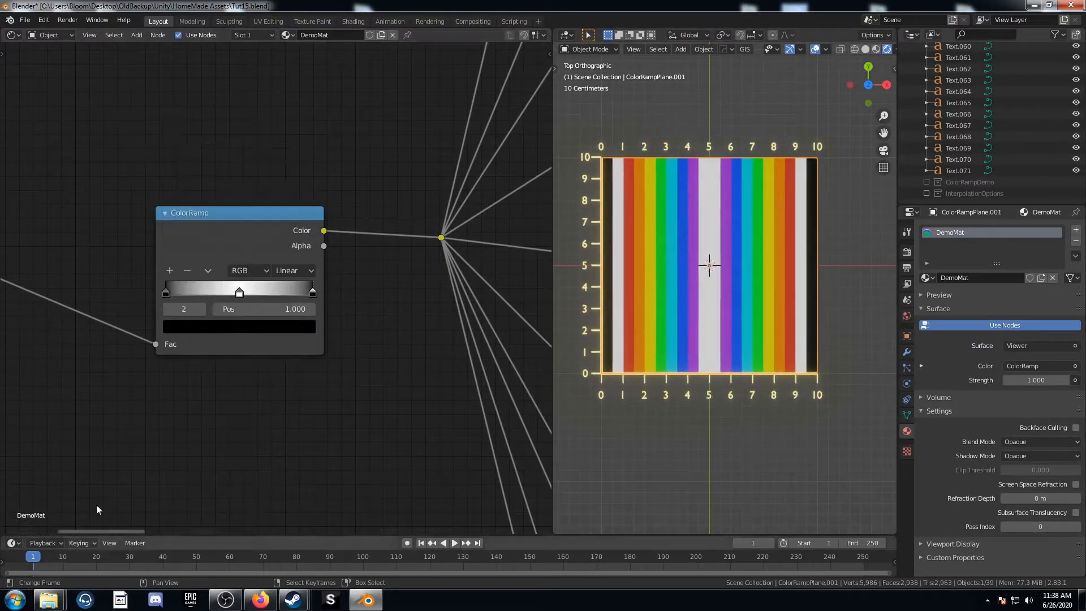
- Examine how the black-white-black ramp feeds the Add nodes and the rainbow ColorRamp downstream
{"action": "scroll", "coordinate": [147, 323], "scroll_direction": "up", "scroll_amount": 1}
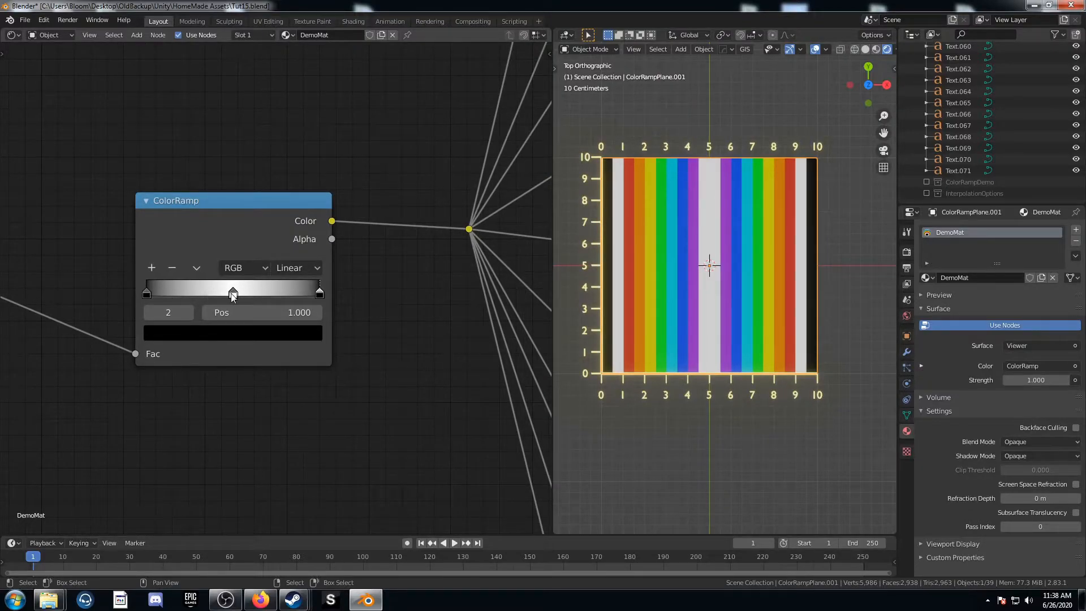
{"action": "scroll", "coordinate": [256, 356], "scroll_direction": "down", "scroll_amount": 3}
{"action": "middle_click_drag", "start_coordinate": [408, 414], "coordinate": [504, 185]}
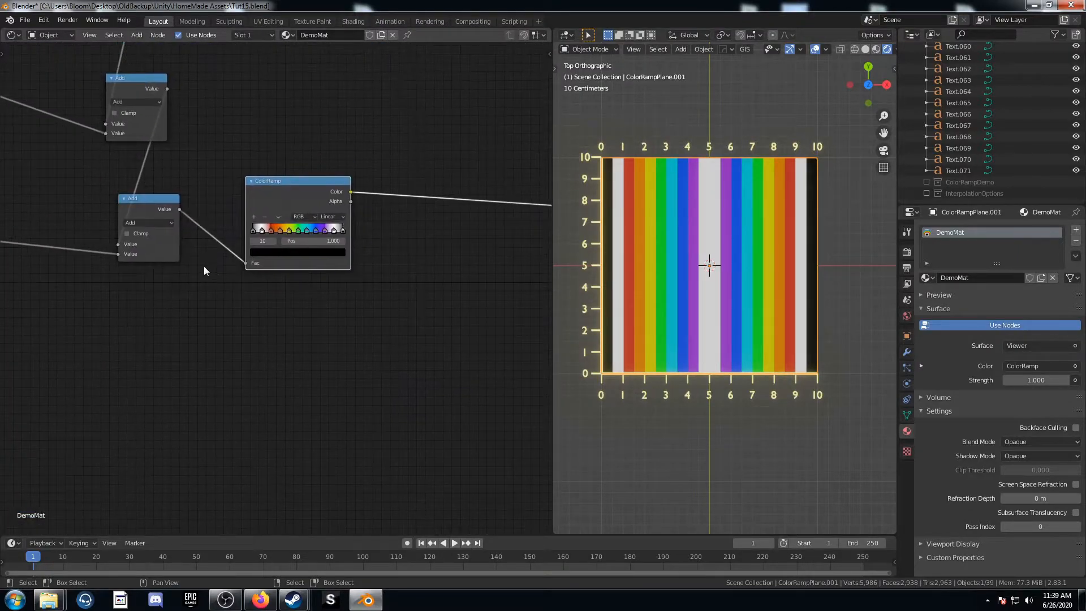
{"action": "scroll", "coordinate": [266, 268], "scroll_direction": "up", "scroll_amount": 8}
{"action": "middle_click_drag", "start_coordinate": [257, 236], "coordinate": [310, 346]}
{"action": "scroll", "coordinate": [289, 309], "scroll_direction": "down", "scroll_amount": 1}
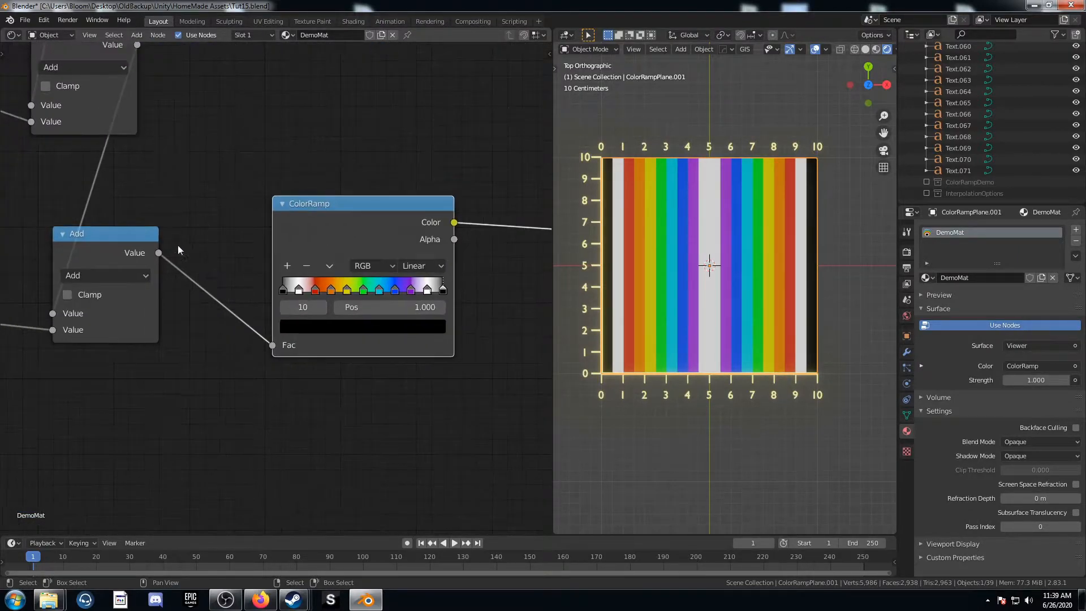
{"action": "middle_click_drag", "start_coordinate": [168, 240], "coordinate": [169, 378]}
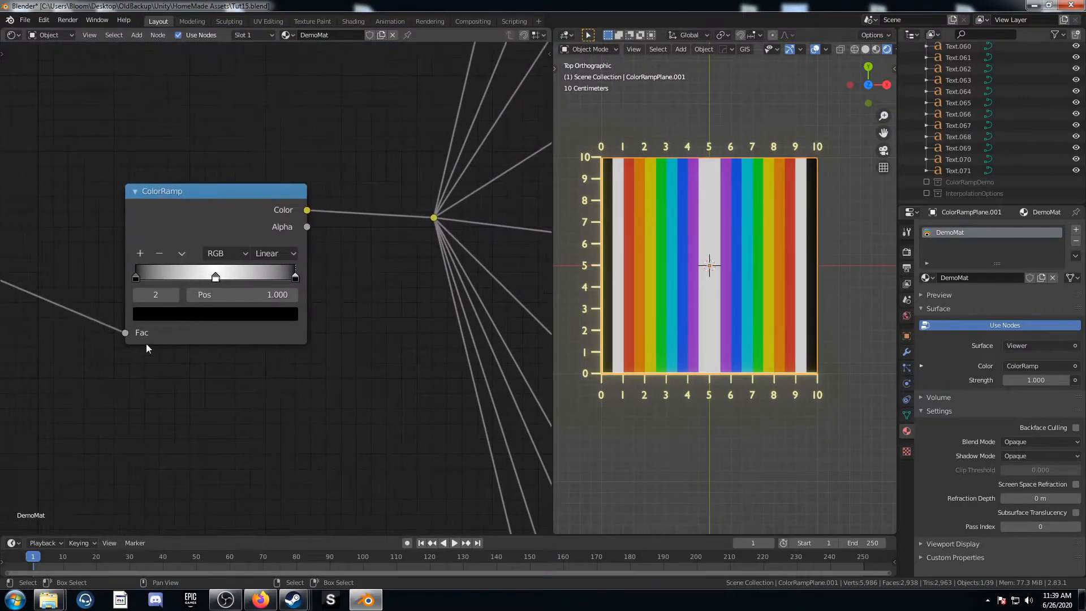
{"action": "scroll", "coordinate": [123, 286], "scroll_direction": "up", "scroll_amount": 2}
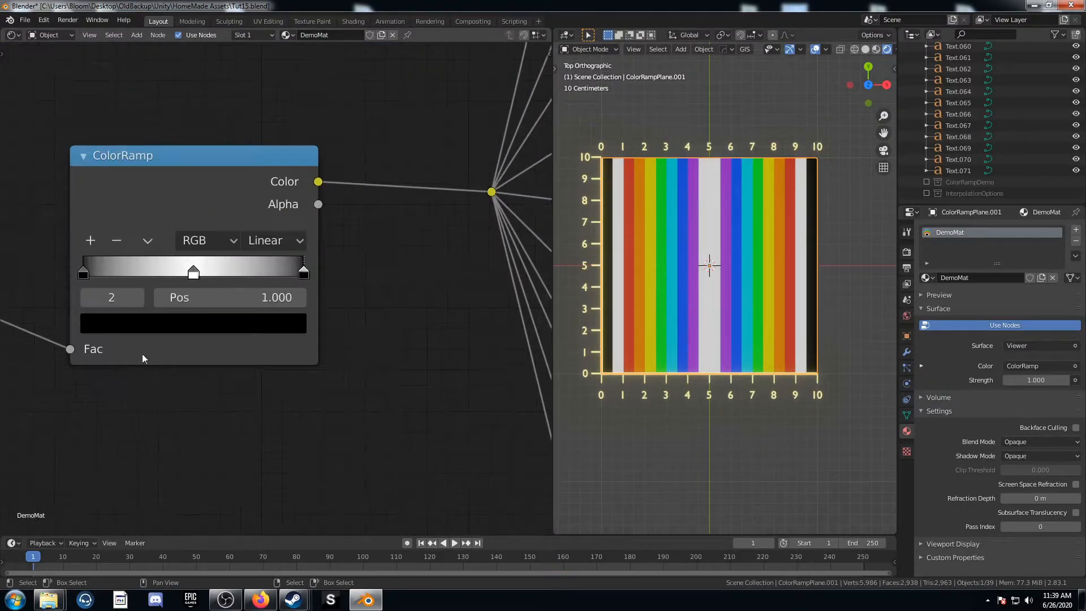
- Try raising the color value of the black stop at position 0 to 0.6, and restore it to black
{"action": "left_click", "coordinate": [84, 273]}
{"action": "left_click", "coordinate": [146, 327]}
{"action": "scroll", "coordinate": [160, 159], "scroll_direction": "up", "scroll_amount": 12}
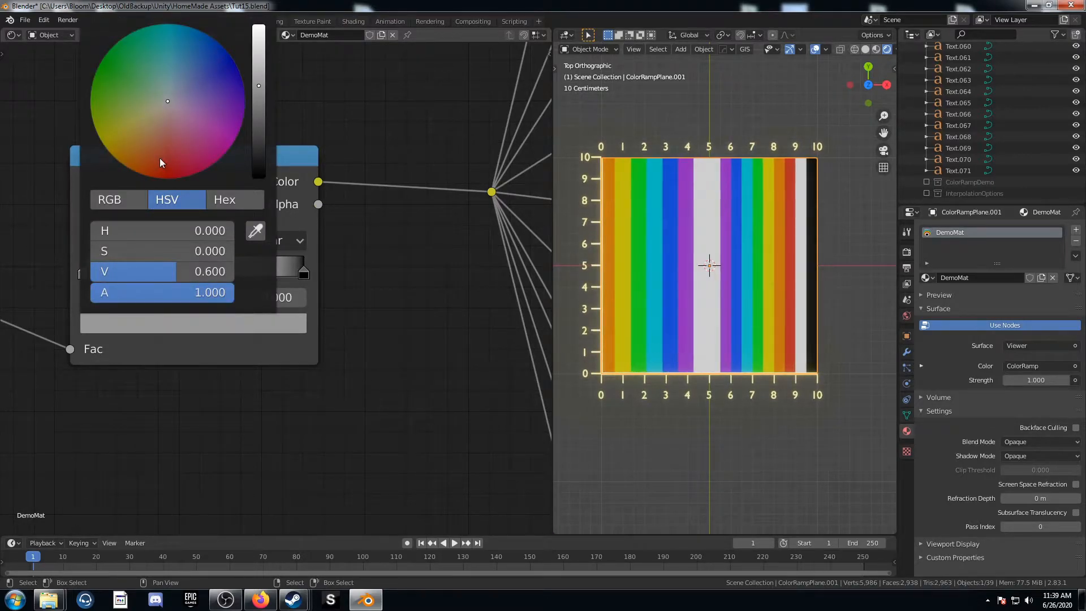
{"action": "scroll", "coordinate": [159, 158], "scroll_direction": "down", "scroll_amount": 12}
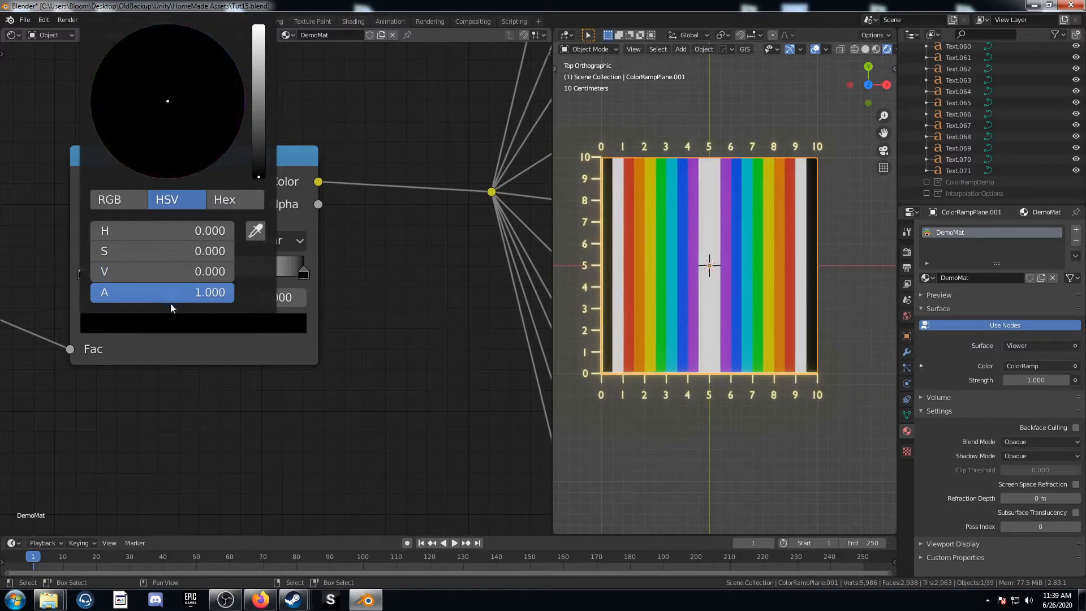
- Try darkening the white middle stop at position 0.5, and restore it to white
{"action": "left_click", "coordinate": [190, 271]}
{"action": "left_click", "coordinate": [201, 328]}
{"action": "scroll", "coordinate": [194, 87], "scroll_direction": "down", "scroll_amount": 8}
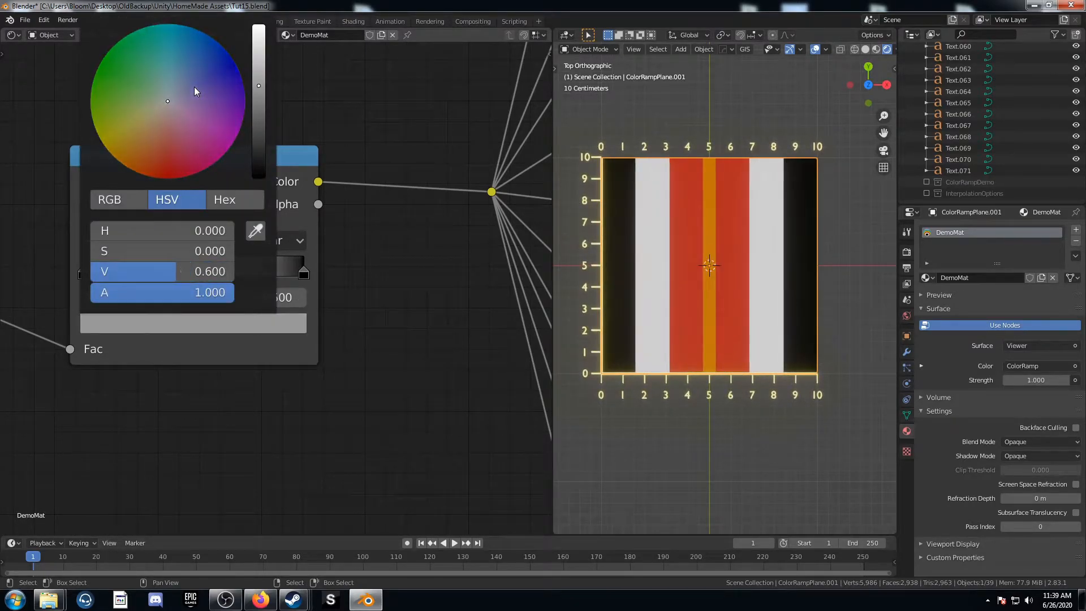
{"action": "scroll", "coordinate": [195, 86], "scroll_direction": "up", "scroll_amount": 4}
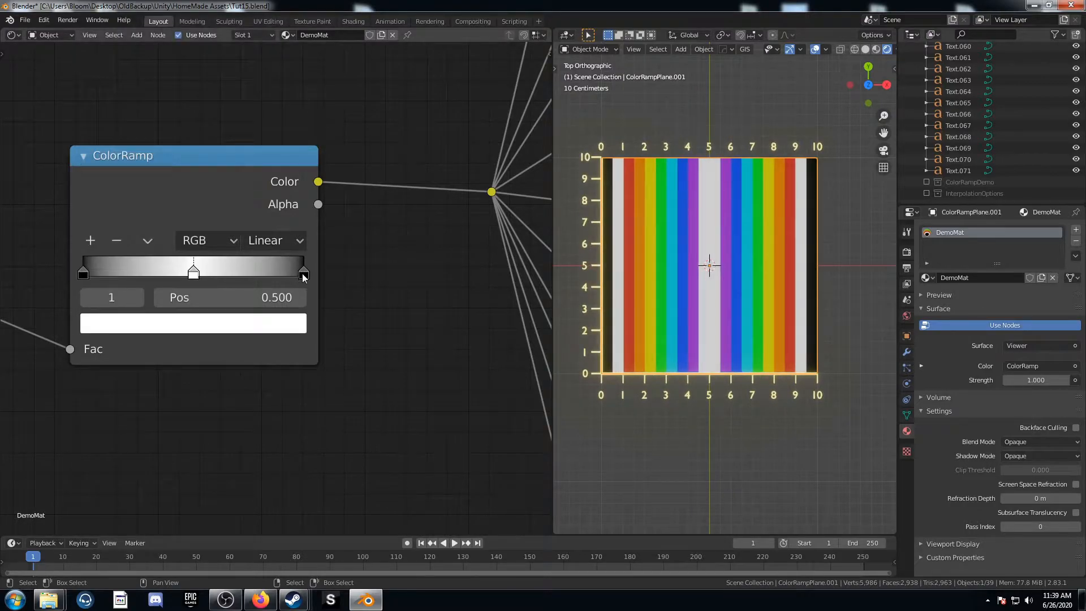
- Add a light gray stop at position 0.25, and darken the middle stop at 0.5 to near black
{"action": "left_click", "coordinate": [92, 241]}
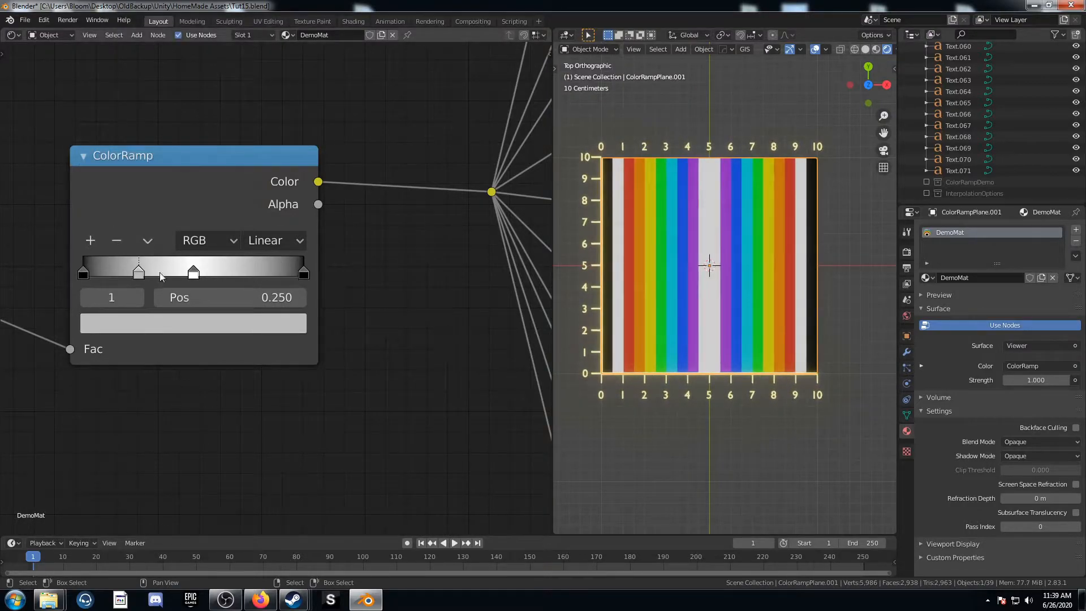
{"action": "left_click", "coordinate": [193, 274]}
{"action": "left_click", "coordinate": [199, 324]}
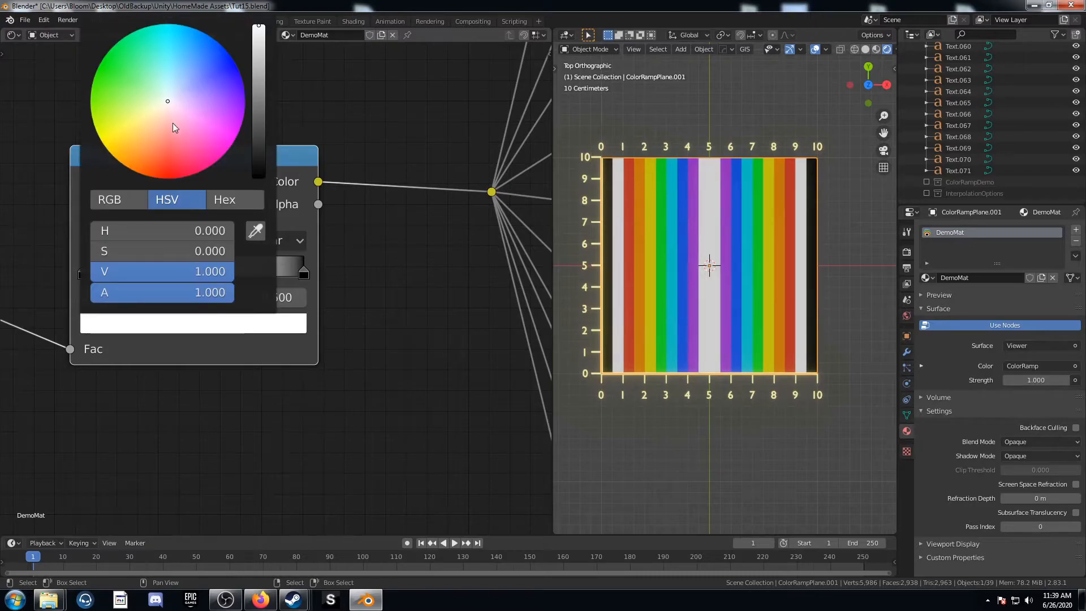
{"action": "scroll", "coordinate": [172, 123], "scroll_direction": "down", "scroll_amount": 10}
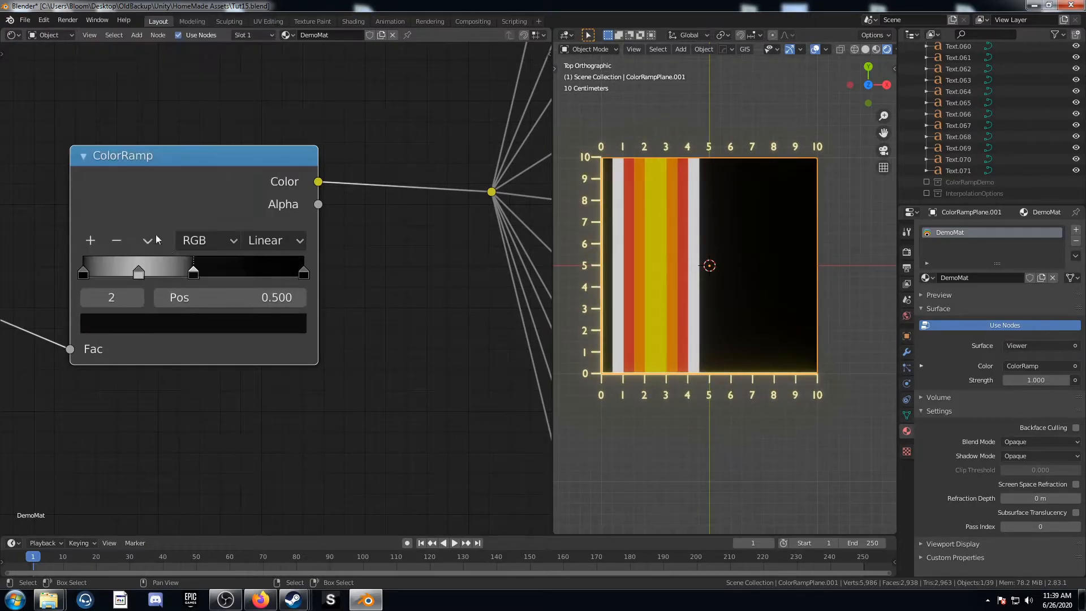
- Add another stop to the grayscale ColorRamp at about position 0.75, and lighten its color
{"action": "left_click", "coordinate": [91, 240]}
{"action": "left_click_drag", "start_coordinate": [165, 274], "coordinate": [248, 273]}
{"action": "left_click", "coordinate": [201, 321]}
{"action": "scroll", "coordinate": [187, 121], "scroll_direction": "up", "scroll_amount": 3}
{"action": "middle_click_drag", "start_coordinate": [748, 254], "coordinate": [794, 341]}
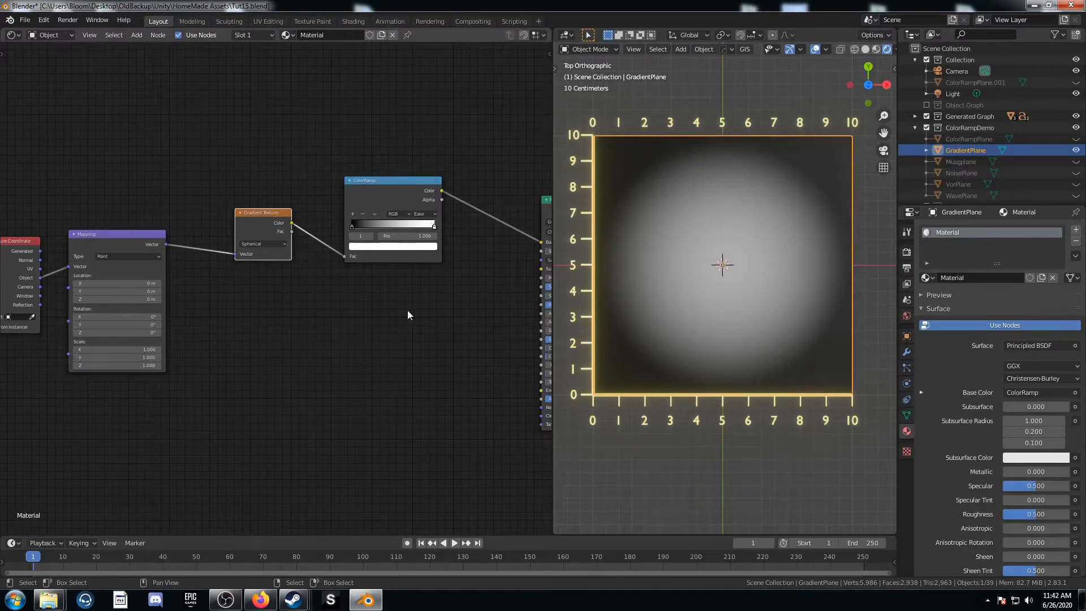
- Move the Gradient Texture node slightly closer to the Mapping node in the gradient plane's material
{"action": "middle_click_drag", "start_coordinate": [408, 311], "coordinate": [423, 332]}
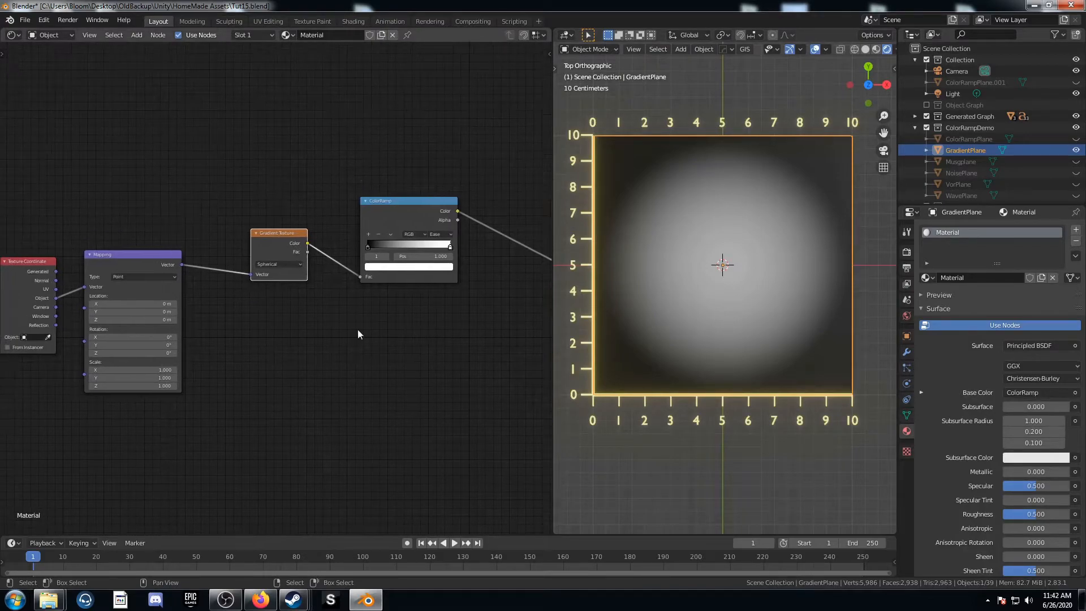
{"action": "scroll", "coordinate": [170, 352], "scroll_direction": "up", "scroll_amount": 3}
{"action": "middle_click_drag", "start_coordinate": [268, 235], "coordinate": [309, 244]}
{"action": "left_click_drag", "start_coordinate": [320, 227], "coordinate": [310, 230]}
- Try feeding the Mapping node with Generated texture coordinates, and reconnect the Object coordinates
{"action": "middle_click_drag", "start_coordinate": [142, 365], "coordinate": [186, 354]}
{"action": "left_click_drag", "start_coordinate": [82, 261], "coordinate": [117, 280]}
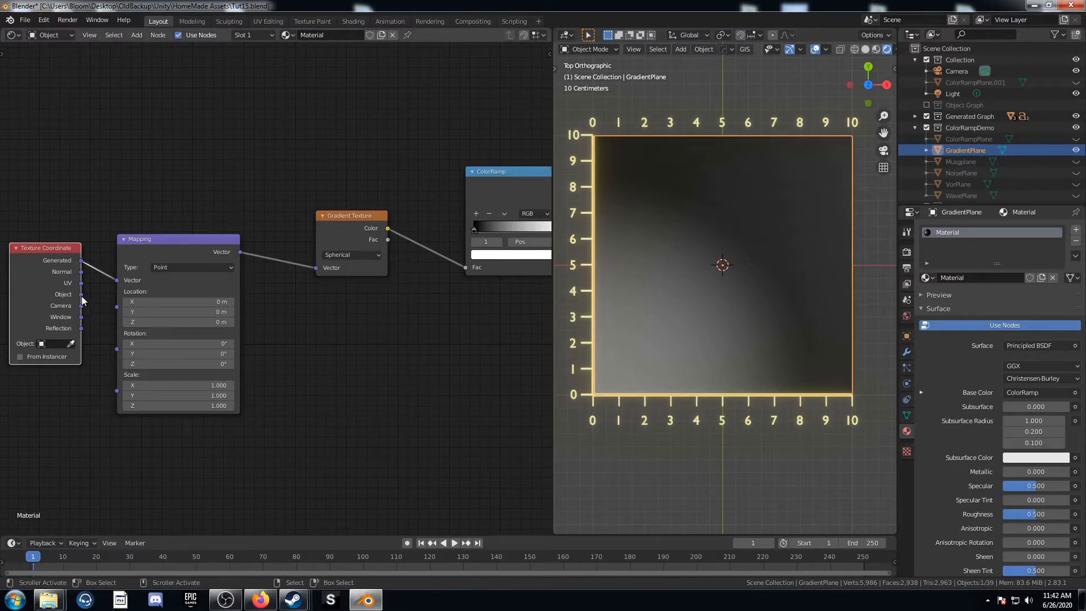
{"action": "left_click_drag", "start_coordinate": [81, 294], "coordinate": [117, 280]}
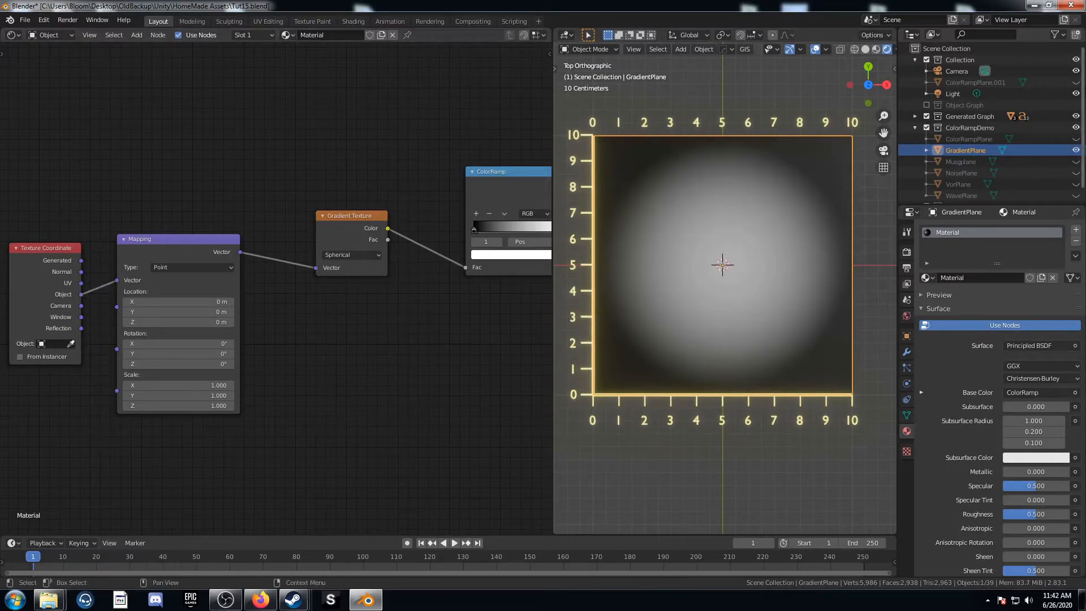
- Exclude the Generated Graph collection from the view layer
{"action": "left_click", "coordinate": [926, 116]}
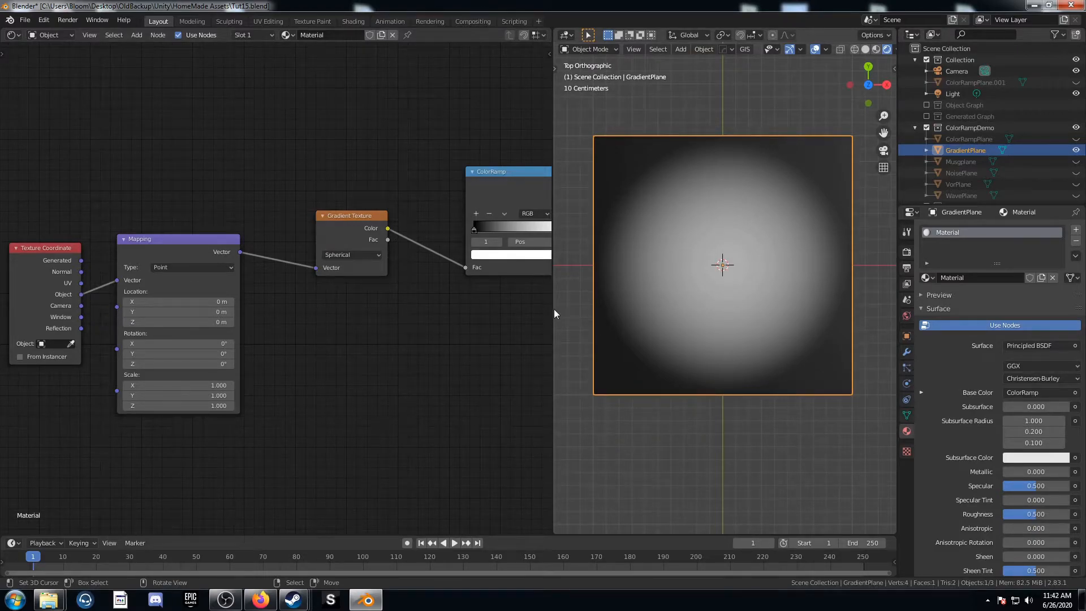
- Enlarge the rendered preview, shift the black stop of the gradient plane's ColorRamp, and pull its white stop toward the dark end
{"action": "left_click_drag", "start_coordinate": [553, 308], "coordinate": [514, 309]}
{"action": "scroll", "coordinate": [748, 357], "scroll_direction": "up", "scroll_amount": 2}
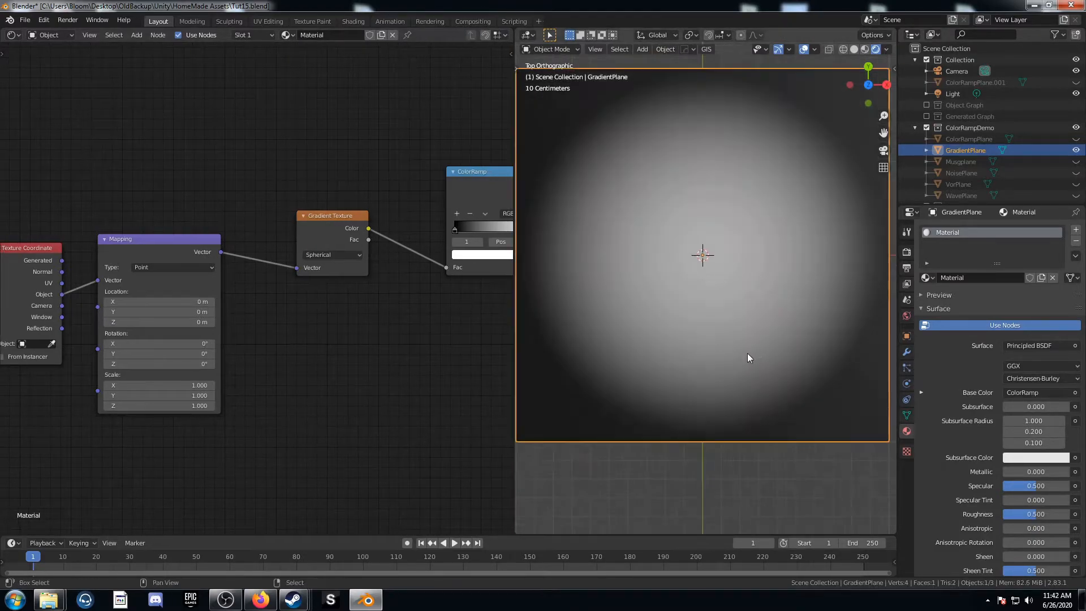
{"action": "scroll", "coordinate": [748, 353], "scroll_direction": "down", "scroll_amount": 3}
{"action": "middle_click_drag", "start_coordinate": [444, 414], "coordinate": [223, 426]}
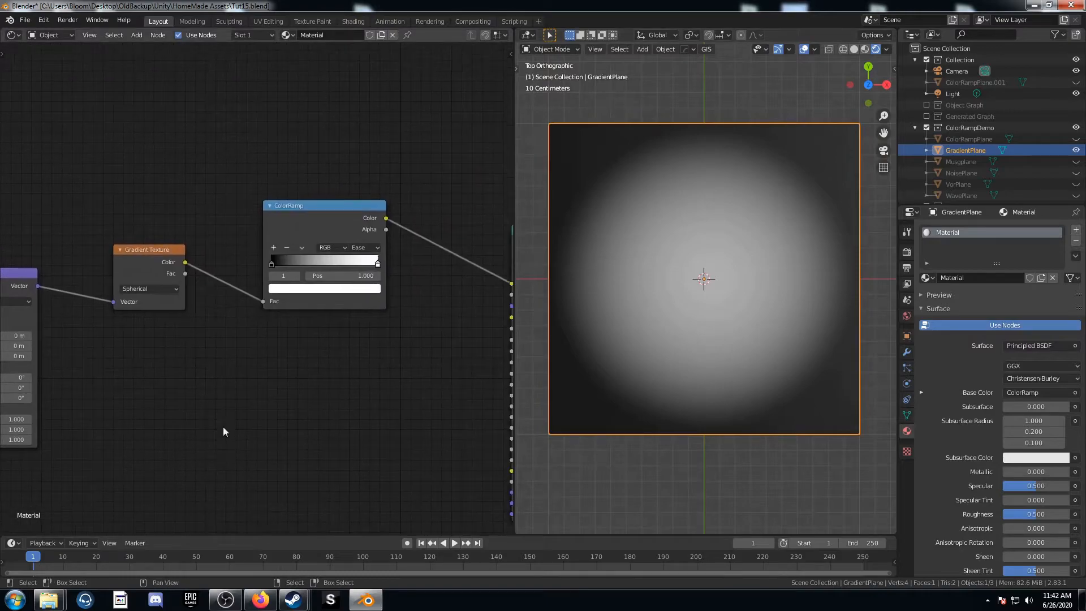
{"action": "scroll", "coordinate": [222, 426], "scroll_direction": "up", "scroll_amount": 4}
{"action": "middle_click_drag", "start_coordinate": [303, 317], "coordinate": [206, 359]}
{"action": "scroll", "coordinate": [210, 355], "scroll_direction": "up", "scroll_amount": 4}
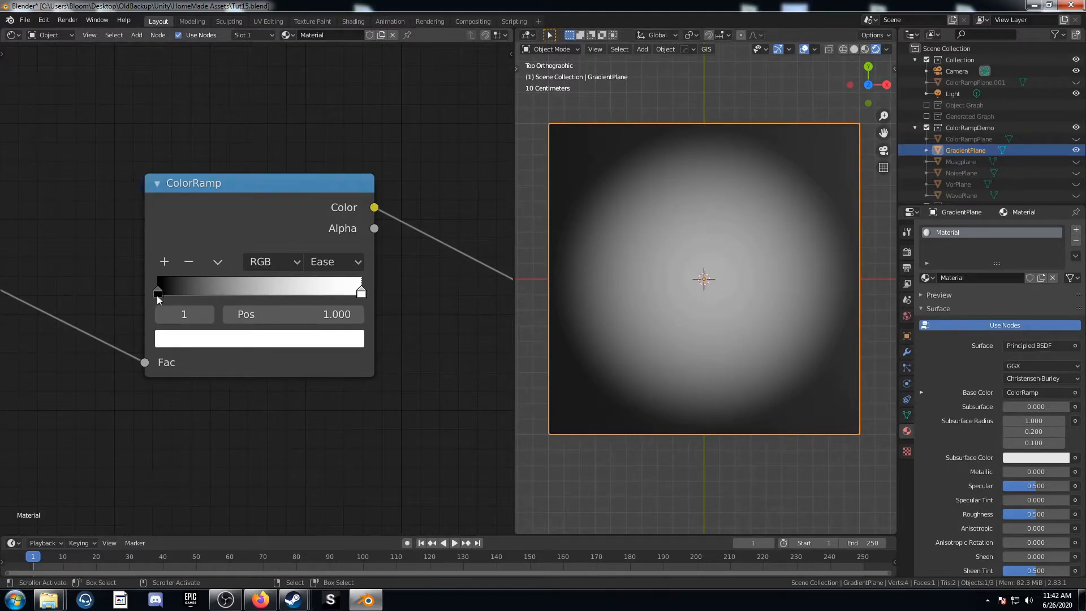
{"action": "left_click_drag", "start_coordinate": [157, 294], "coordinate": [134, 294]}
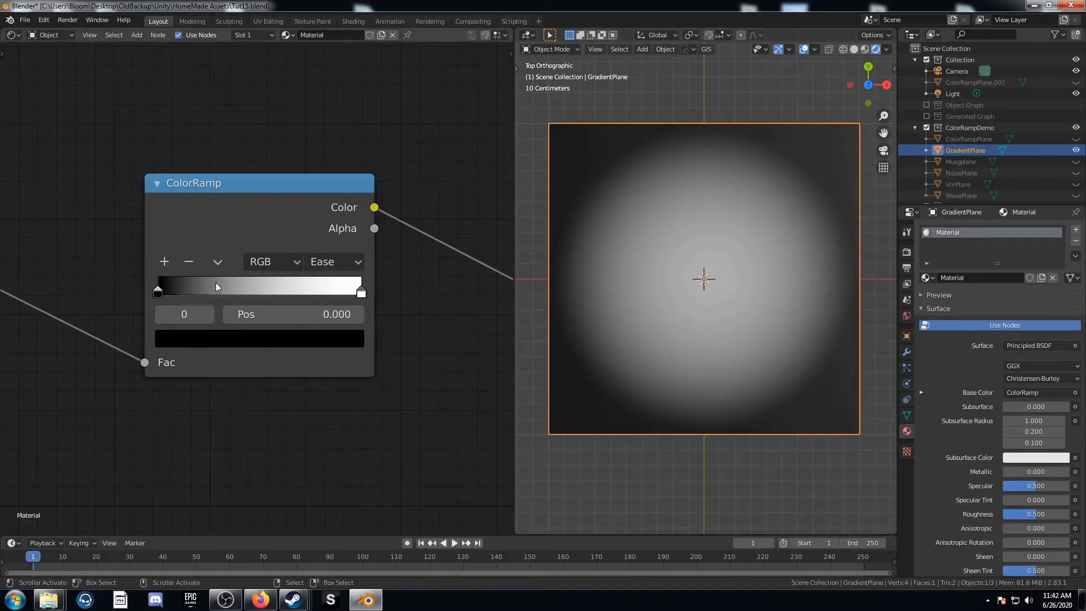
{"action": "left_click_drag", "start_coordinate": [158, 291], "coordinate": [151, 315]}
{"action": "left_click_drag", "start_coordinate": [361, 292], "coordinate": [191, 294]}
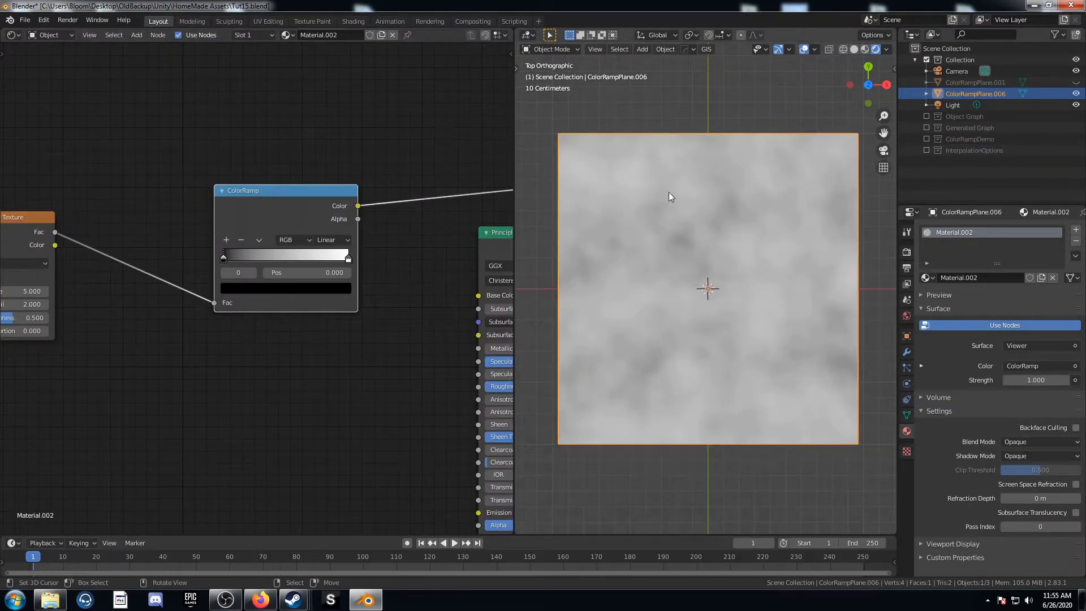
- Try raising the black stop of the noise material's ColorRamp and shifting its white stop, and return both to the ends
{"action": "left_click_drag", "start_coordinate": [270, 191], "coordinate": [243, 163]}
{"action": "scroll", "coordinate": [258, 290], "scroll_direction": "up", "scroll_amount": 2}
{"action": "middle_click_drag", "start_coordinate": [258, 289], "coordinate": [305, 391]}
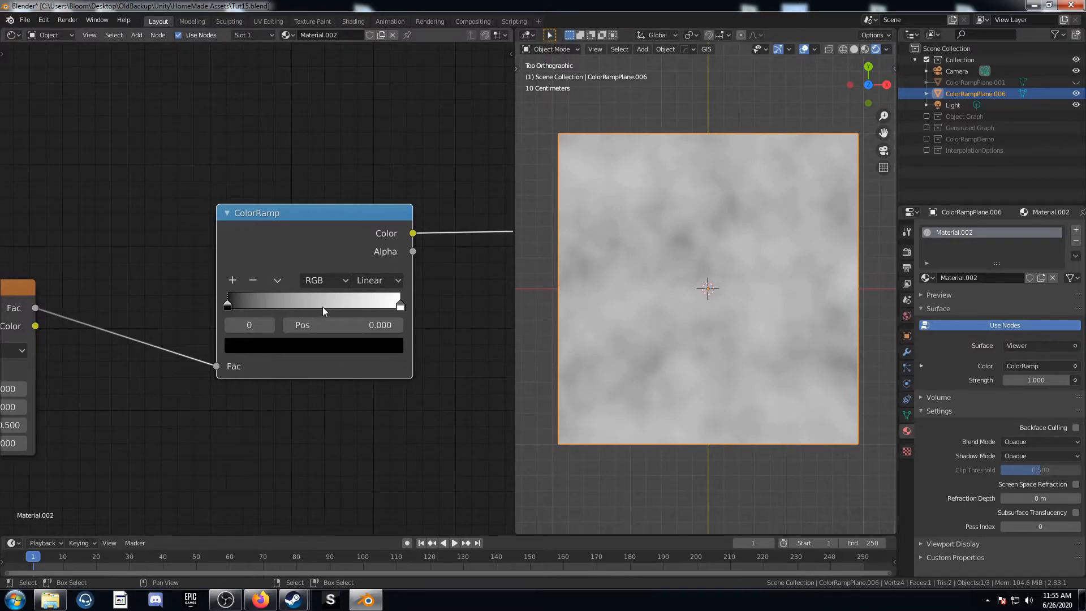
{"action": "left_click_drag", "start_coordinate": [226, 307], "coordinate": [302, 305]}
{"action": "mouse_move", "coordinate": [400, 306]}
{"action": "left_mouse_down"}
{"action": "mouse_move", "coordinate": [322, 305]}
{"action": "mouse_move", "coordinate": [395, 310]}
{"action": "left_mouse_up"}
{"action": "left_click_drag", "start_coordinate": [308, 312], "coordinate": [194, 315]}
- Add a white stop at position 0.5 and a near-black stop at 0.25 to the noise material's ColorRamp
{"action": "left_click", "coordinate": [232, 280]}
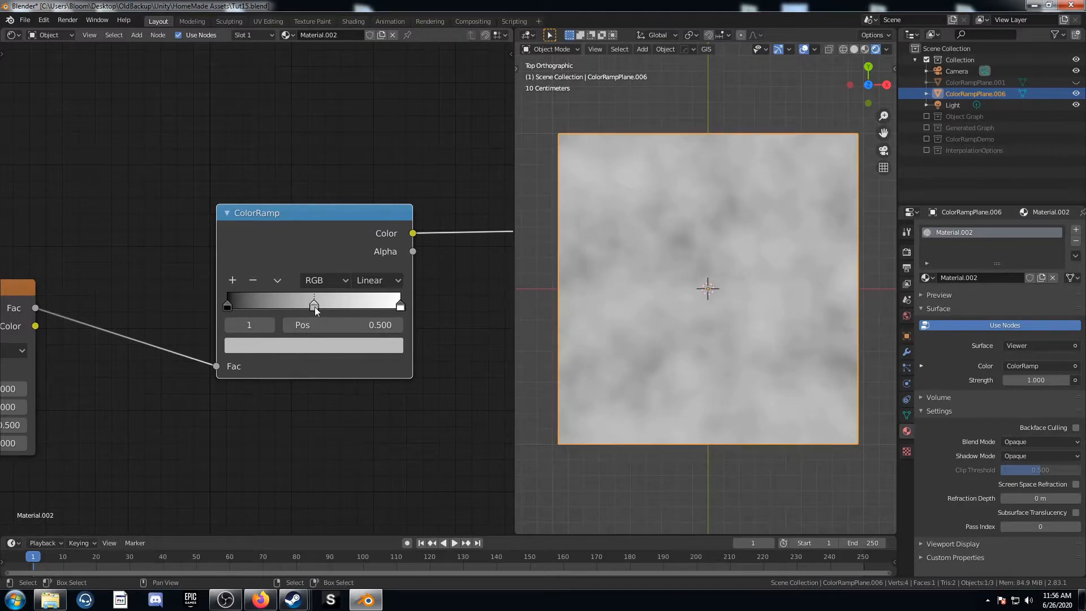
{"action": "left_click", "coordinate": [318, 343]}
{"action": "scroll", "coordinate": [320, 157], "scroll_direction": "up", "scroll_amount": 10}
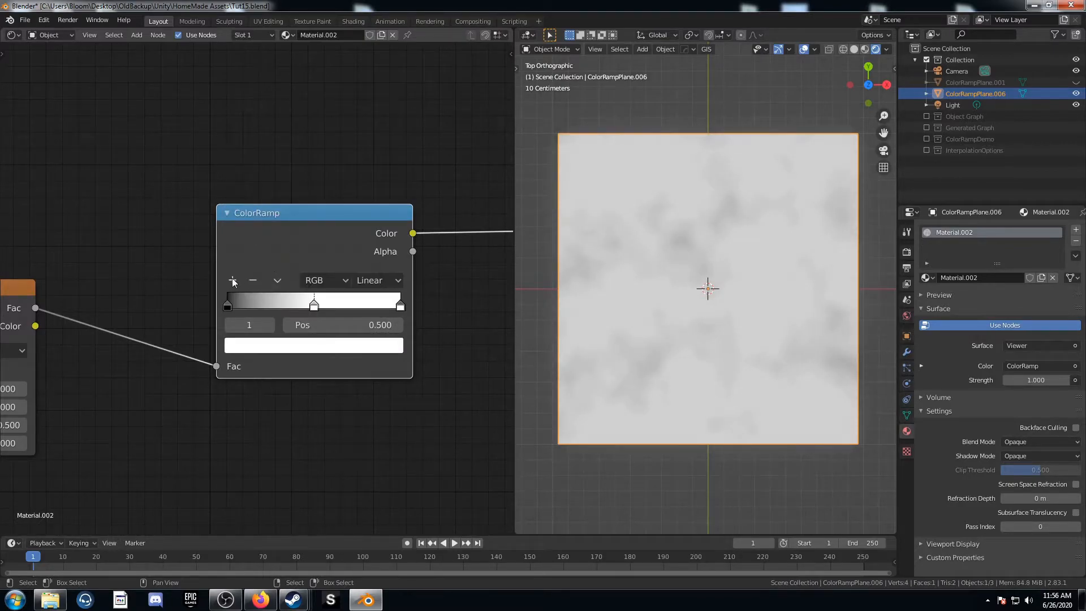
{"action": "left_click", "coordinate": [232, 280]}
{"action": "left_click", "coordinate": [295, 347]}
{"action": "scroll", "coordinate": [302, 186], "scroll_direction": "down", "scroll_amount": 10}
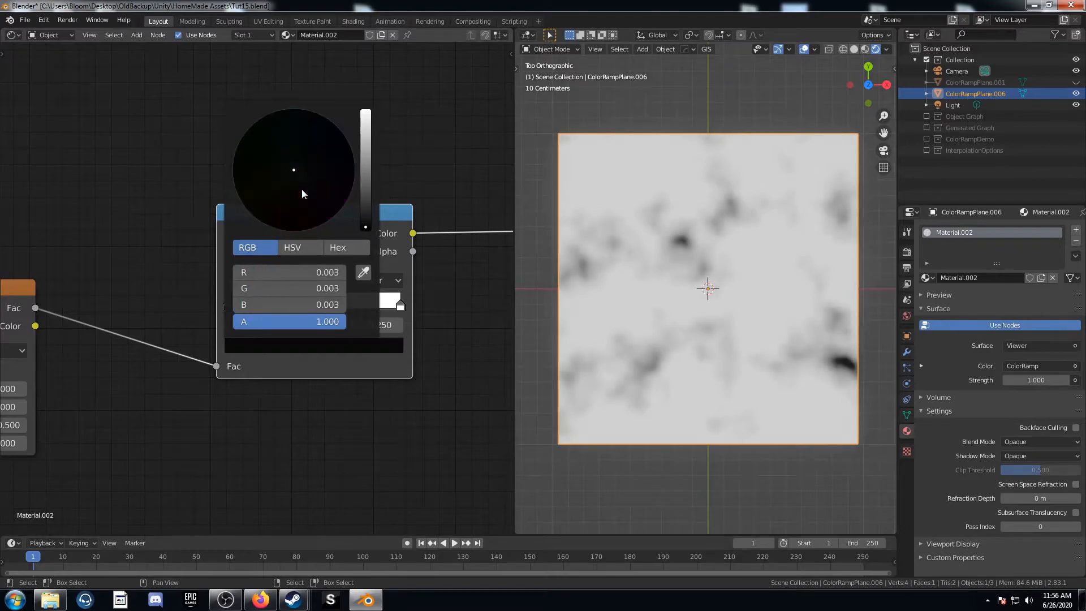
- Bunch the four alternating stops near the ramp's middle, from black at about 0.32 through black at 0.48 to white at 0.56
{"action": "mouse_move", "coordinate": [277, 308]}
{"action": "left_mouse_down"}
{"action": "mouse_move", "coordinate": [363, 307]}
{"action": "mouse_move", "coordinate": [284, 307]}
{"action": "left_mouse_up"}
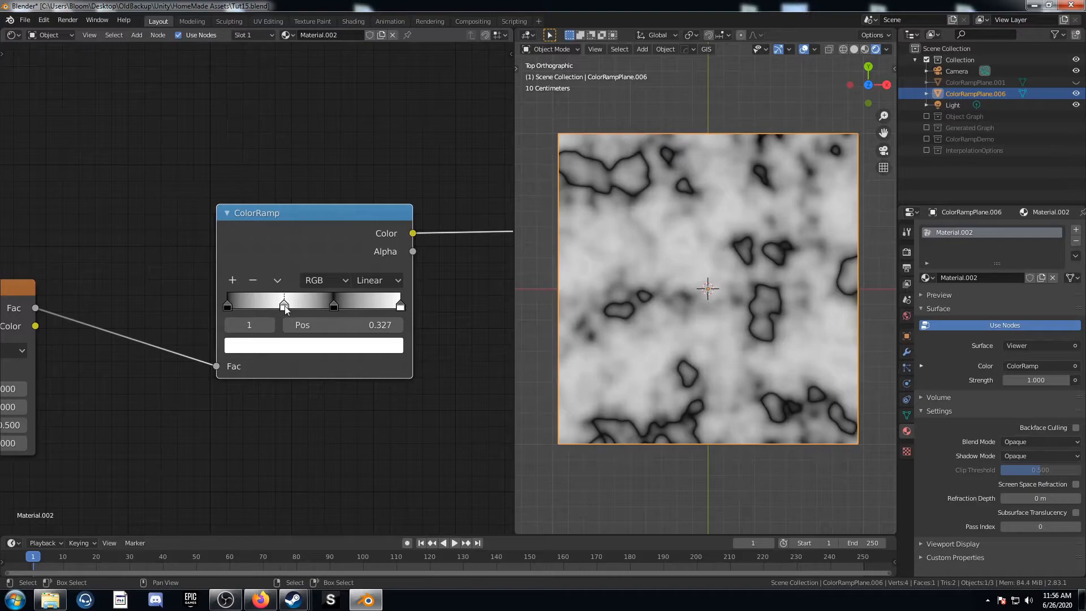
{"action": "left_click_drag", "start_coordinate": [227, 306], "coordinate": [309, 308]}
{"action": "left_click_drag", "start_coordinate": [400, 307], "coordinate": [314, 307]}
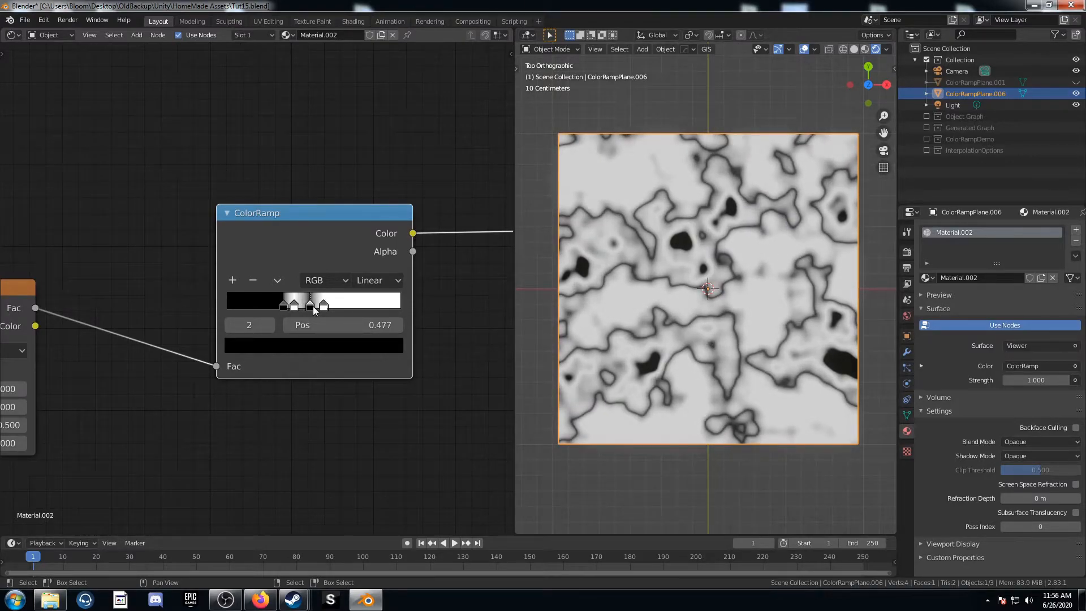
- Change the color of the first ColorRamp stop, at about 0.32, from black to dark red
{"action": "scroll", "coordinate": [297, 353], "scroll_direction": "up", "scroll_amount": 3}
{"action": "middle_click_drag", "start_coordinate": [269, 340], "coordinate": [245, 310]}
{"action": "left_click", "coordinate": [250, 280]}
{"action": "scroll", "coordinate": [298, 346], "scroll_direction": "down", "scroll_amount": 2}
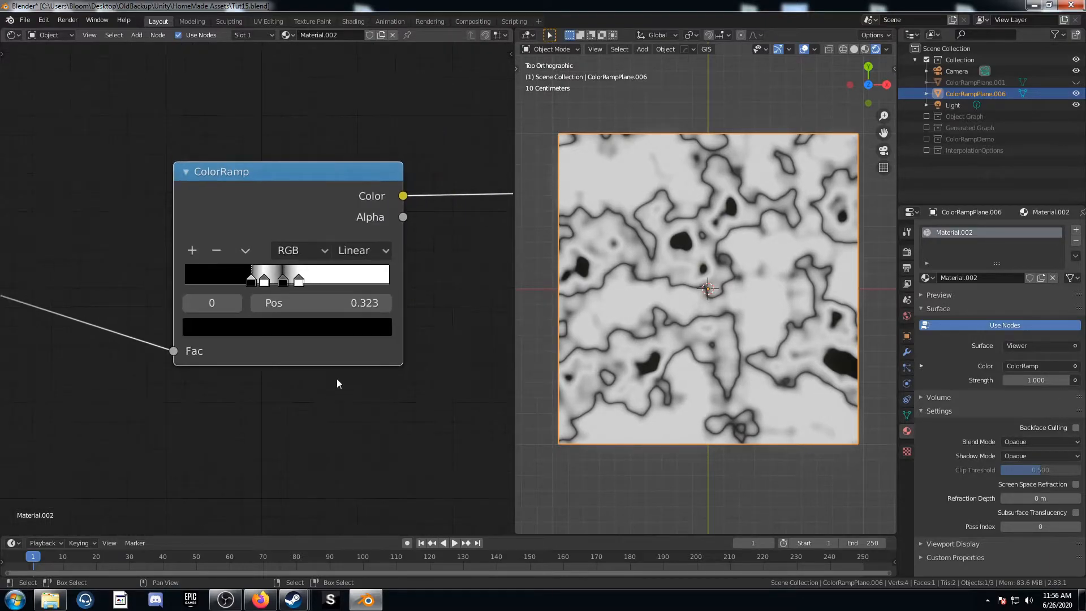
{"action": "middle_click_drag", "start_coordinate": [321, 393], "coordinate": [326, 321]}
{"action": "left_click", "coordinate": [327, 274]}
{"action": "scroll", "coordinate": [301, 385], "scroll_direction": "up", "scroll_amount": 9}
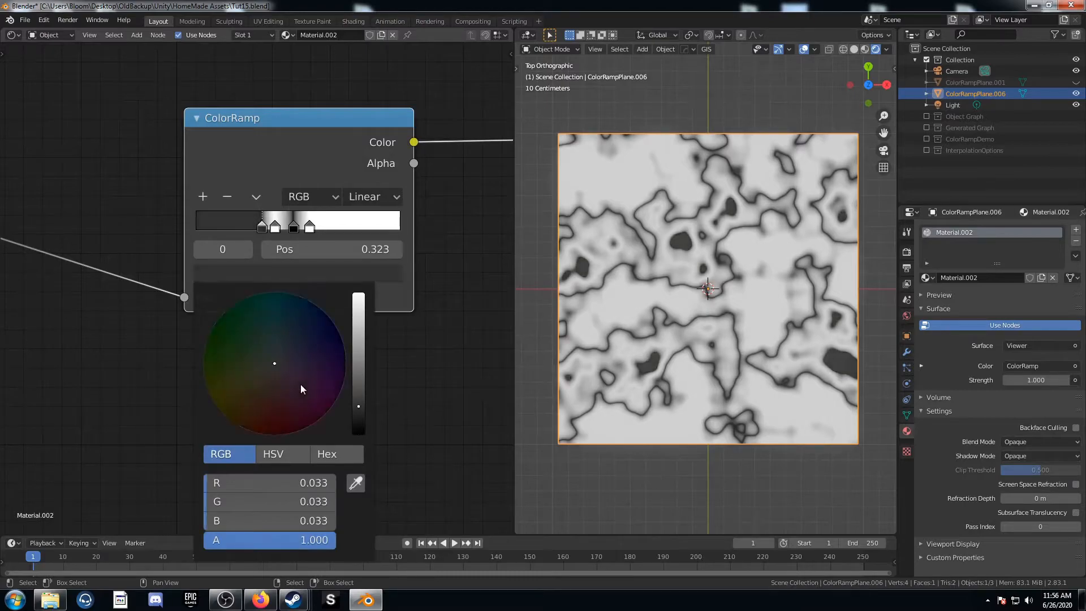
{"action": "left_click", "coordinate": [278, 434]}
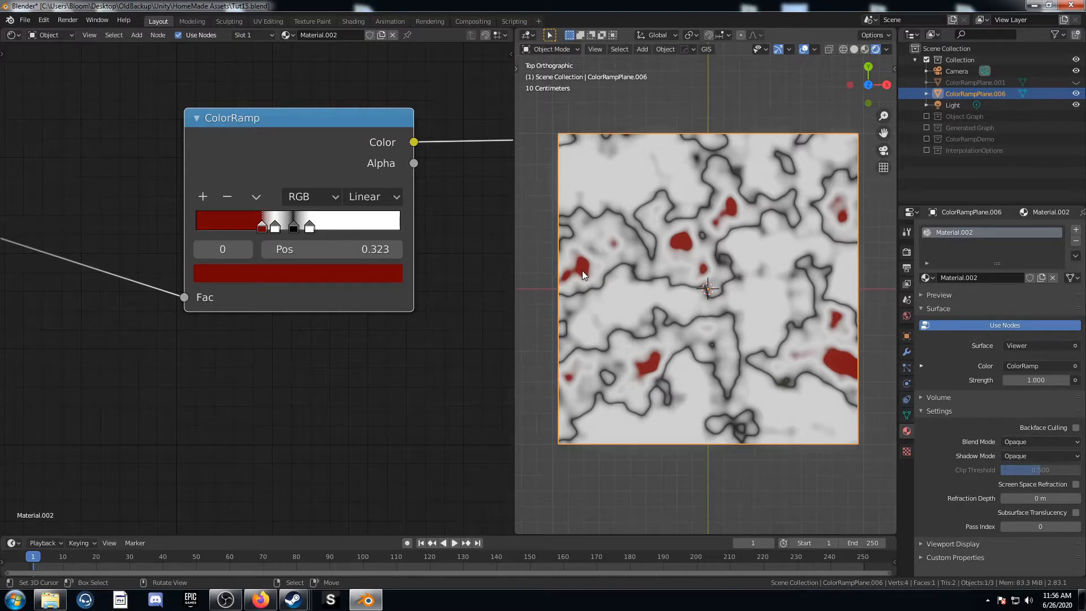
- Color the last ColorRamp stop, at about 0.56, bright sky blue
{"action": "left_click", "coordinate": [309, 227]}
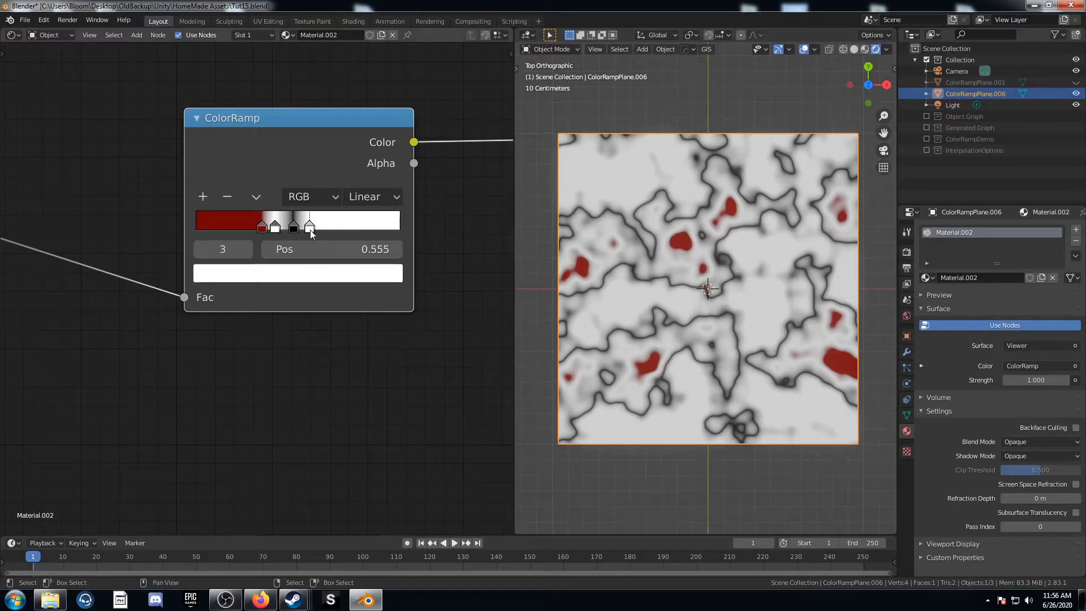
{"action": "left_click", "coordinate": [351, 275]}
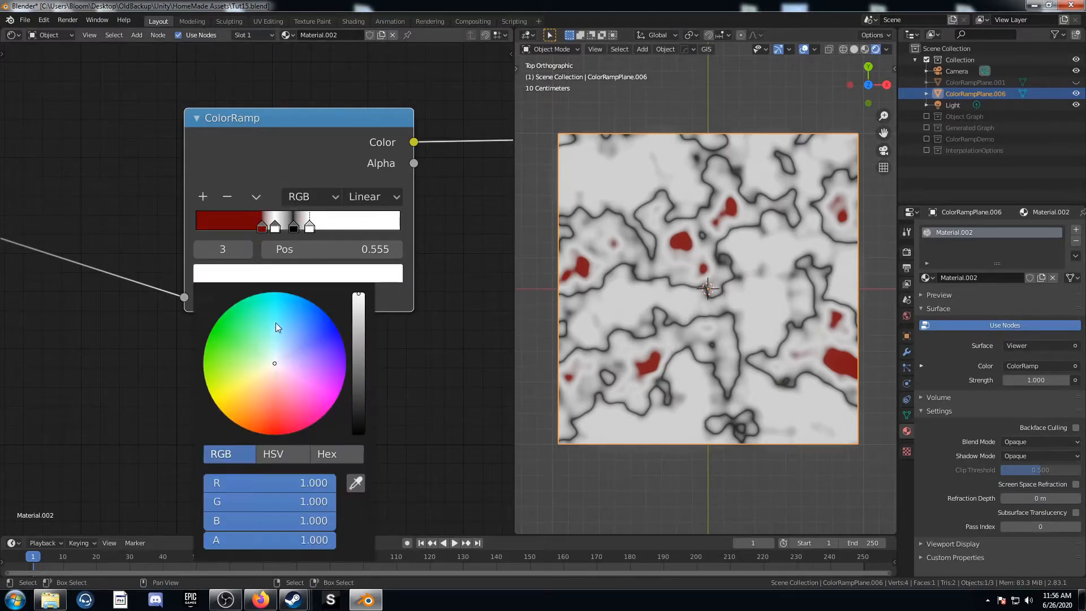
{"action": "left_click", "coordinate": [300, 300]}
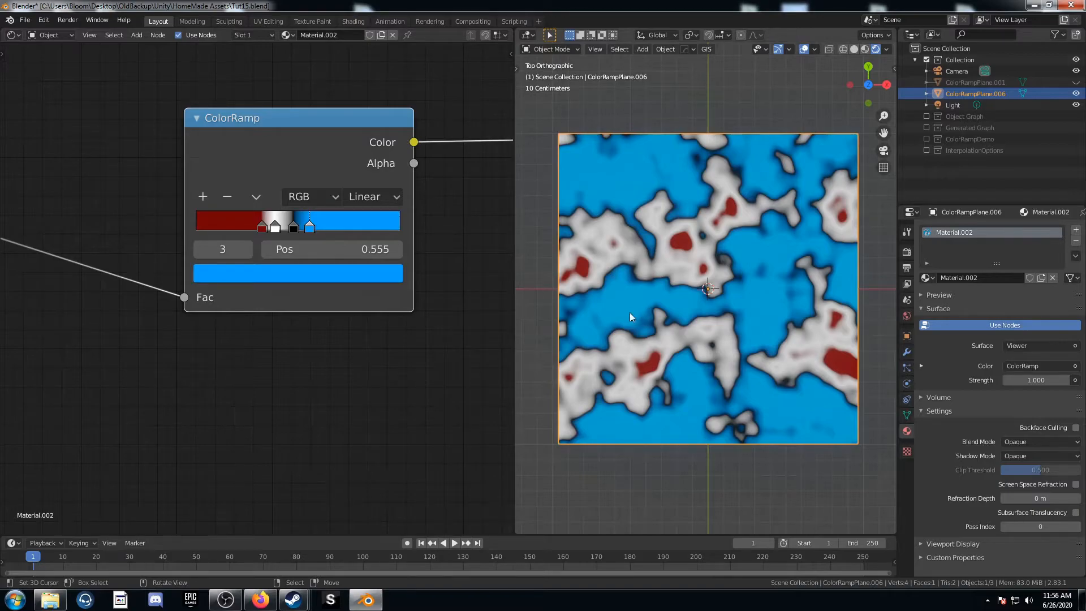
{"action": "scroll", "coordinate": [362, 371], "scroll_direction": "down", "scroll_amount": 4}
{"action": "mouse_move", "coordinate": [240, 367]}
{"action": "middle_mouse_down"}
{"action": "mouse_move", "coordinate": [369, 387]}
{"action": "mouse_move", "coordinate": [260, 361]}
{"action": "middle_mouse_up"}
{"action": "scroll", "coordinate": [254, 232], "scroll_direction": "up", "scroll_amount": 2}
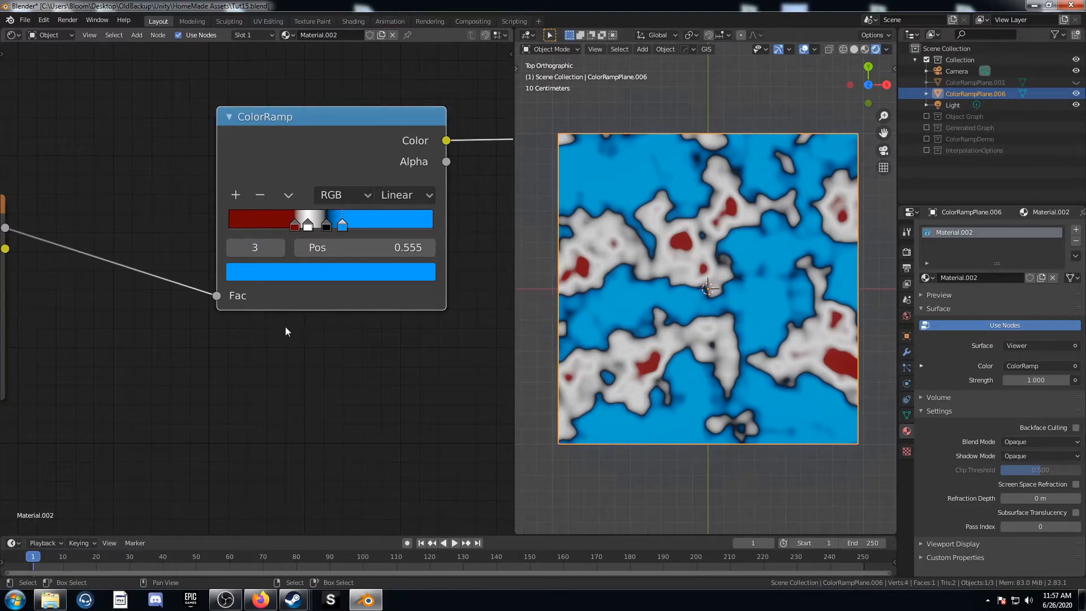
{"action": "middle_click_drag", "start_coordinate": [254, 351], "coordinate": [254, 393]}
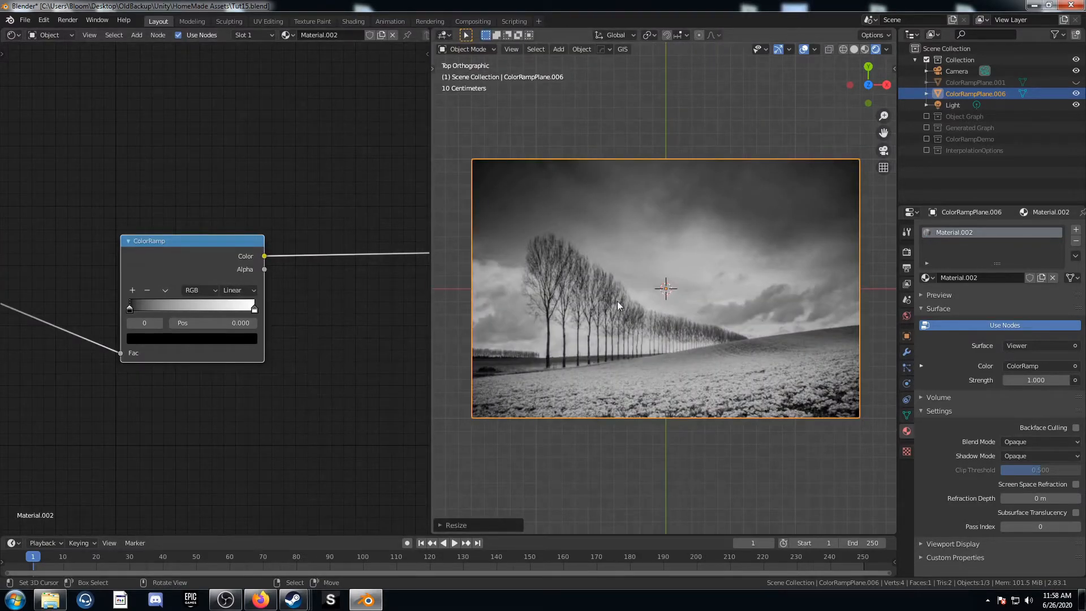
- Raise the contrast of the tree photo by moving the ColorRamp's black stop to about 0.27 and its white stop to 0.42
{"action": "scroll", "coordinate": [238, 352], "scroll_direction": "up", "scroll_amount": 3}
{"action": "middle_click_drag", "start_coordinate": [208, 366], "coordinate": [235, 311]}
{"action": "scroll", "coordinate": [234, 311], "scroll_direction": "up", "scroll_amount": 3}
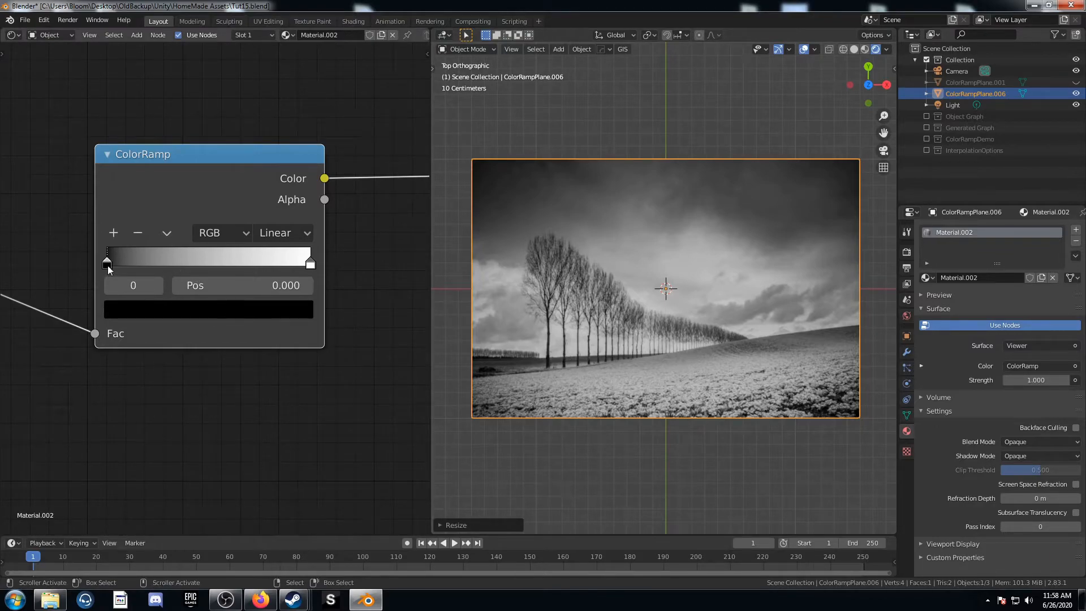
{"action": "left_click_drag", "start_coordinate": [109, 266], "coordinate": [148, 266]}
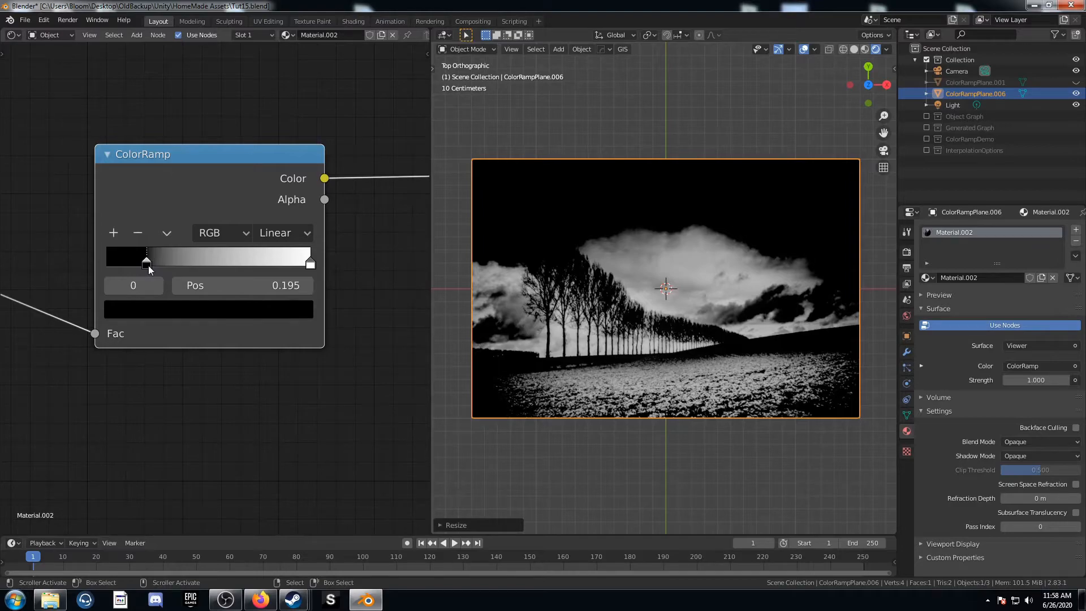
{"action": "left_click_drag", "start_coordinate": [148, 266], "coordinate": [141, 266]}
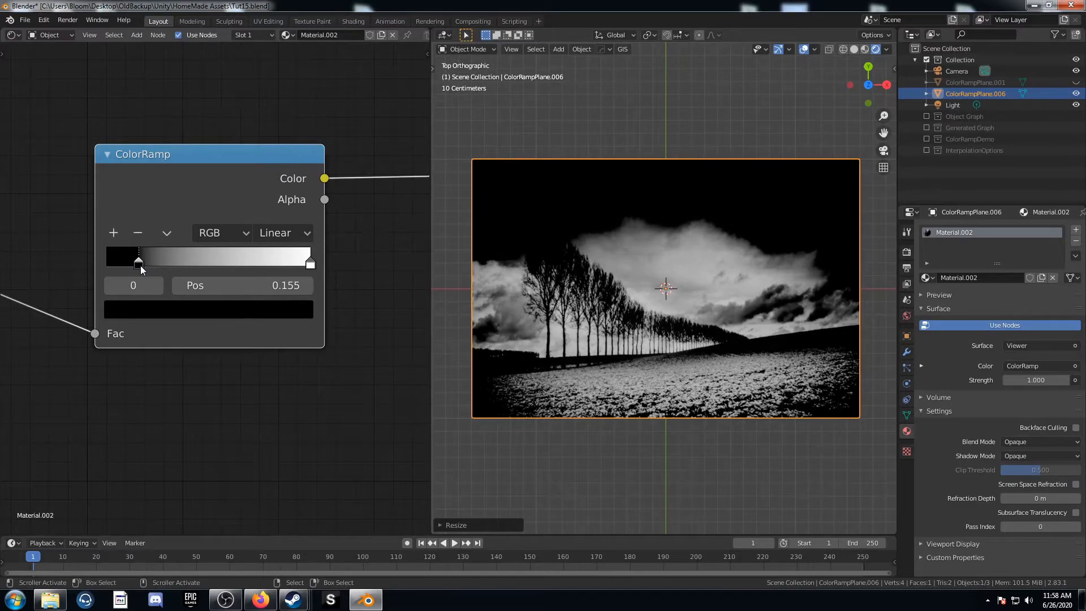
{"action": "left_click_drag", "start_coordinate": [312, 265], "coordinate": [209, 260]}
{"action": "left_click_drag", "start_coordinate": [140, 263], "coordinate": [193, 262]}
- Recolor the photo ColorRamp's black stop to orange-brown and its white stop to pure blue
{"action": "left_click", "coordinate": [163, 263]}
{"action": "left_click", "coordinate": [176, 312]}
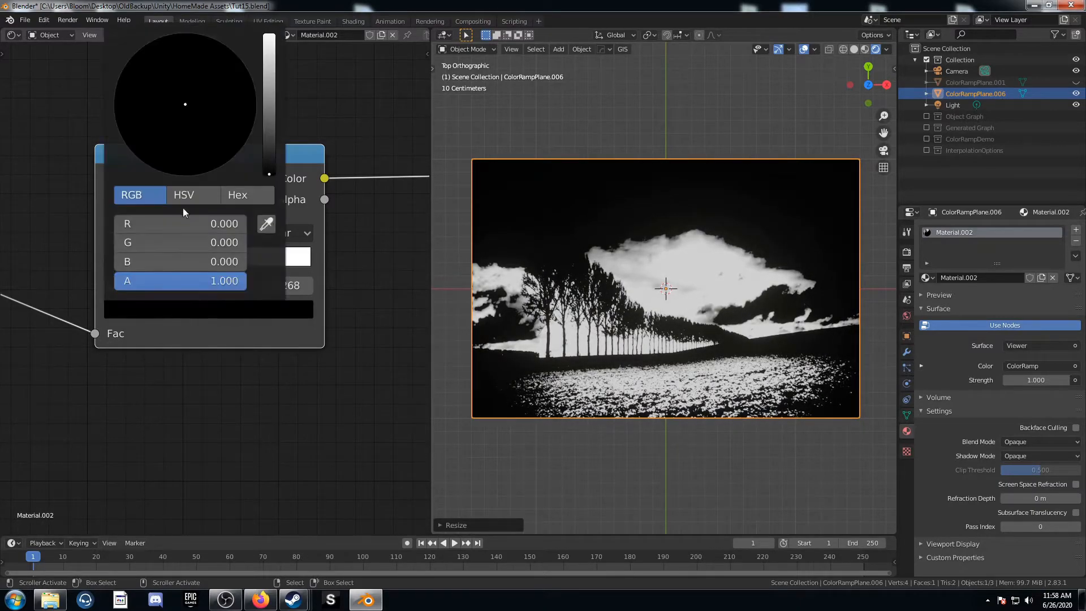
{"action": "scroll", "coordinate": [157, 144], "scroll_direction": "up", "scroll_amount": 8}
{"action": "mouse_move", "coordinate": [162, 145]}
{"action": "left_mouse_down"}
{"action": "mouse_move", "coordinate": [150, 142]}
{"action": "mouse_move", "coordinate": [146, 163]}
{"action": "mouse_move", "coordinate": [216, 81]}
{"action": "mouse_move", "coordinate": [247, 68]}
{"action": "left_mouse_up"}
{"action": "left_click", "coordinate": [193, 262]}
{"action": "left_click", "coordinate": [189, 310]}
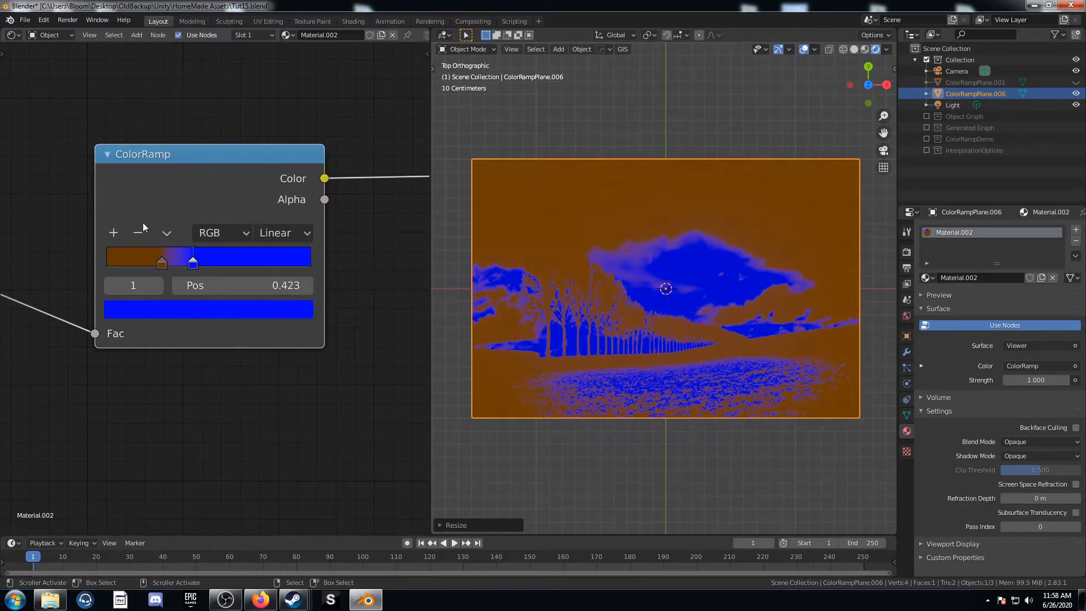
- Add a stop between the brown and blue ones at about 0.345, and set its RGB values to 1 for white
{"action": "left_click", "coordinate": [114, 233]}
{"action": "left_click", "coordinate": [182, 314]}
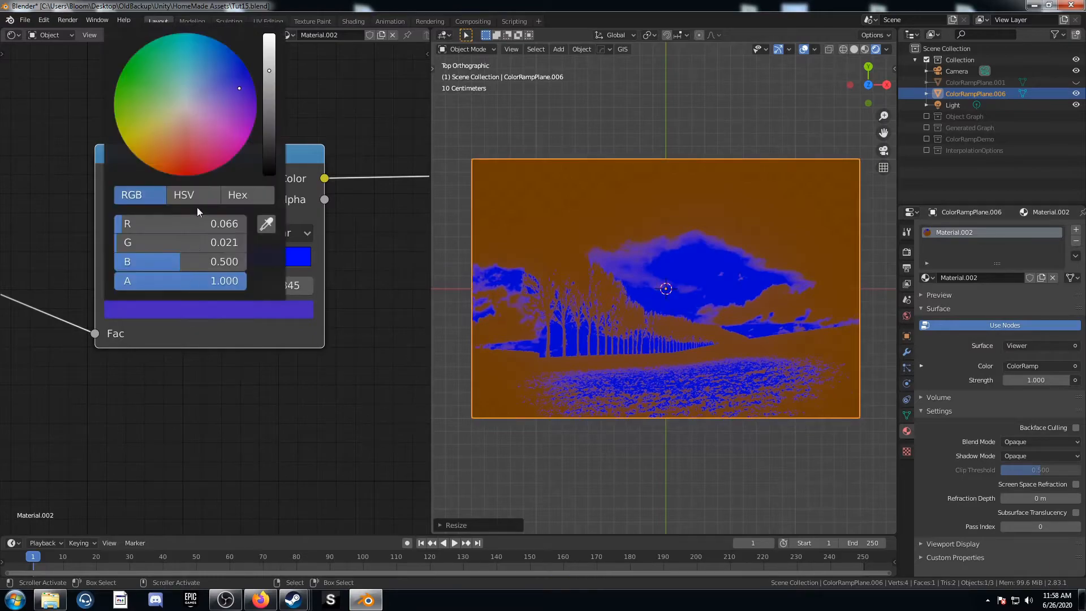
{"action": "left_click", "coordinate": [184, 104]}
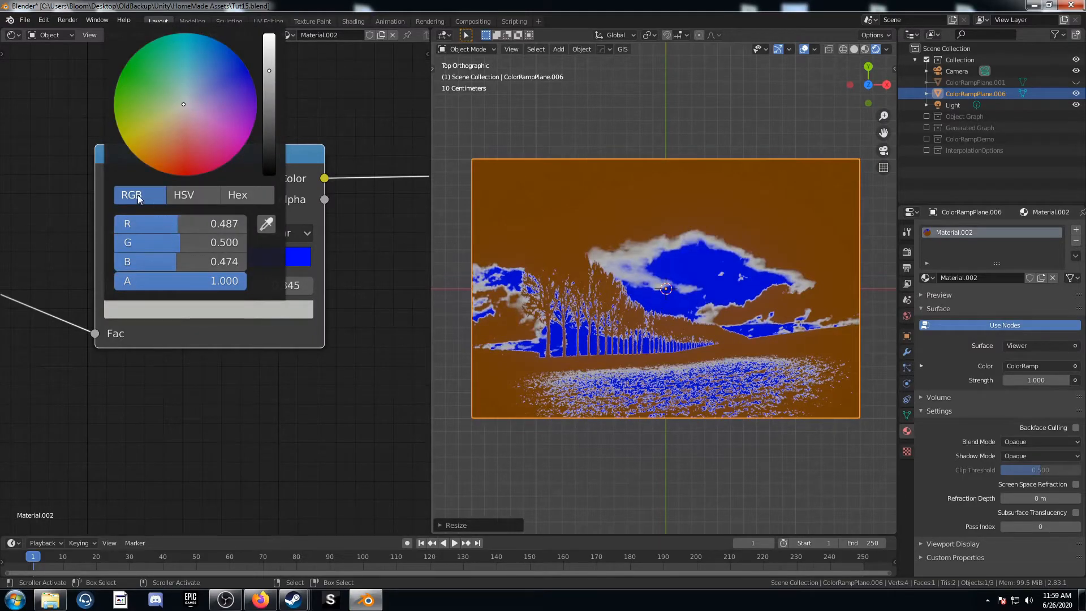
{"action": "left_click_drag", "start_coordinate": [170, 224], "coordinate": [169, 261]}
{"action": "type", "text": "1"}
{"action": "key", "text": "Return"}
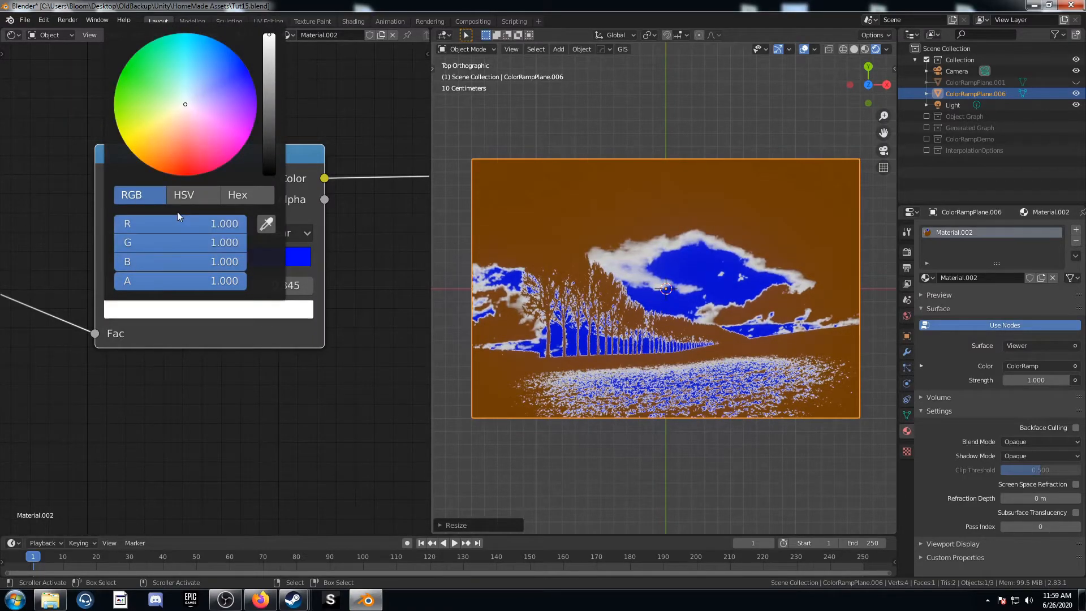
- Add a black stop between the brown and white ones, and spread the stops apart with the black one at about 0.23
{"action": "left_click", "coordinate": [114, 233]}
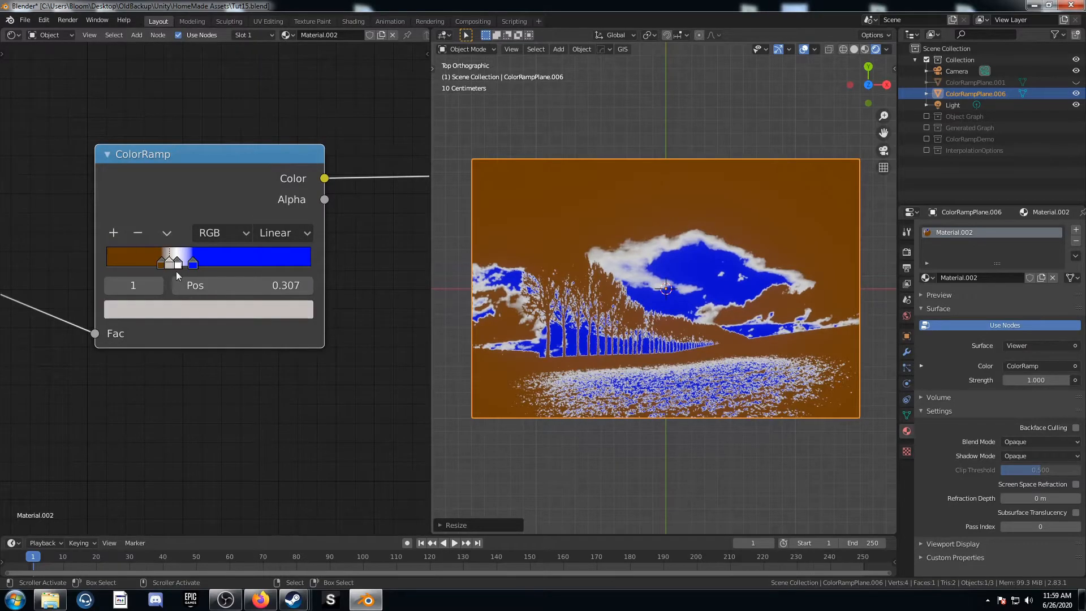
{"action": "left_click", "coordinate": [175, 310]}
{"action": "scroll", "coordinate": [199, 96], "scroll_direction": "down", "scroll_amount": 10}
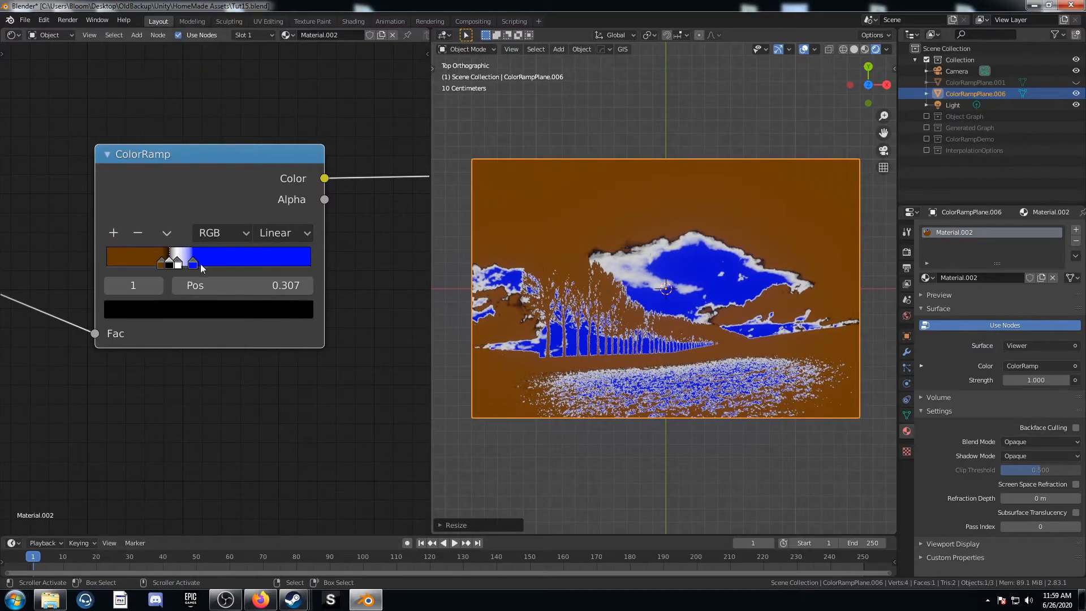
{"action": "left_click_drag", "start_coordinate": [196, 265], "coordinate": [148, 266]}
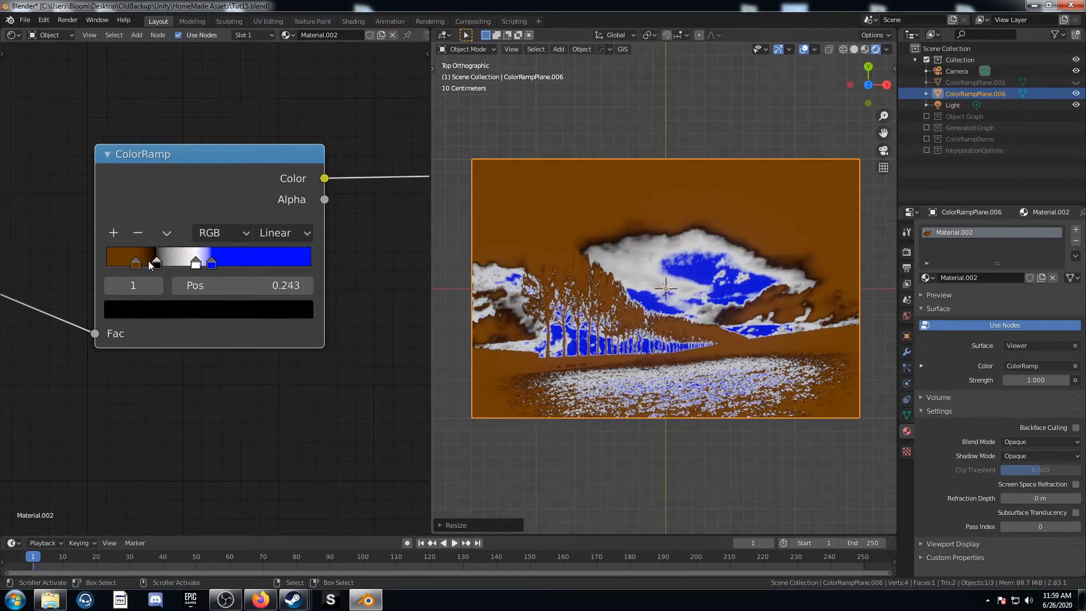
{"action": "middle_click_drag", "start_coordinate": [555, 283], "coordinate": [682, 312]}
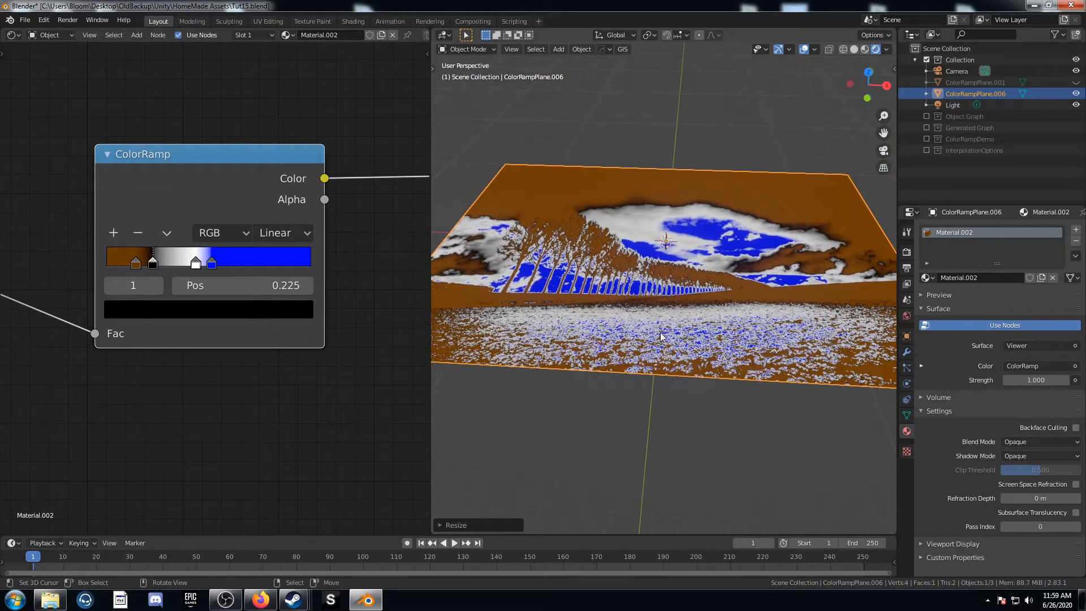
{"action": "key", "text": "KP_7"}
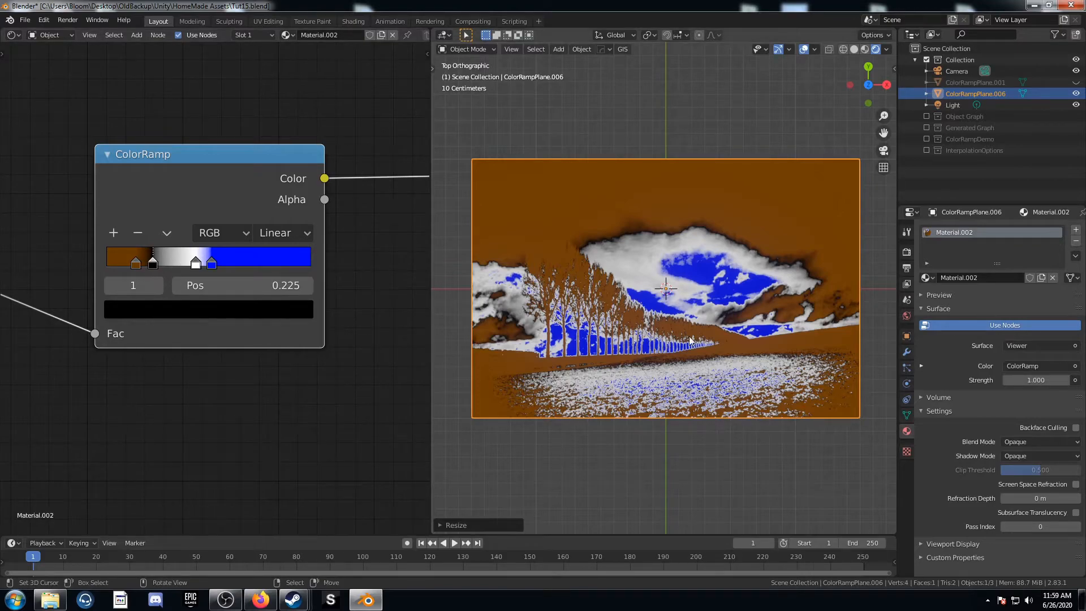
{"action": "scroll", "coordinate": [220, 294], "scroll_direction": "down", "scroll_amount": 1}
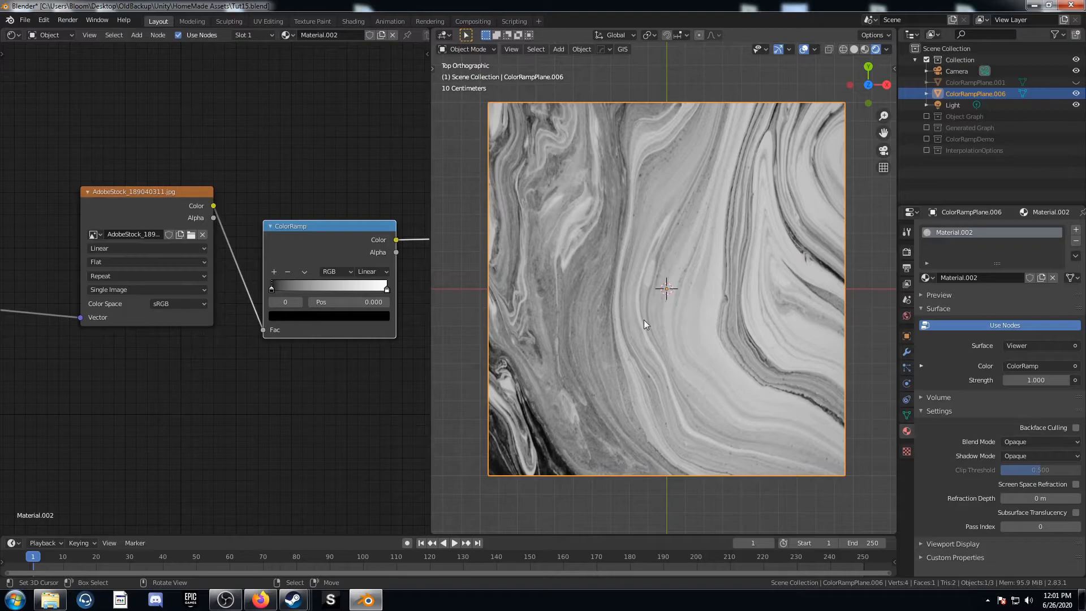
- Sharpen the marble image by moving the ColorRamp's black stop inward to about a third of the ramp and its white stop to 0.62
{"action": "scroll", "coordinate": [206, 306], "scroll_direction": "up", "scroll_amount": 4}
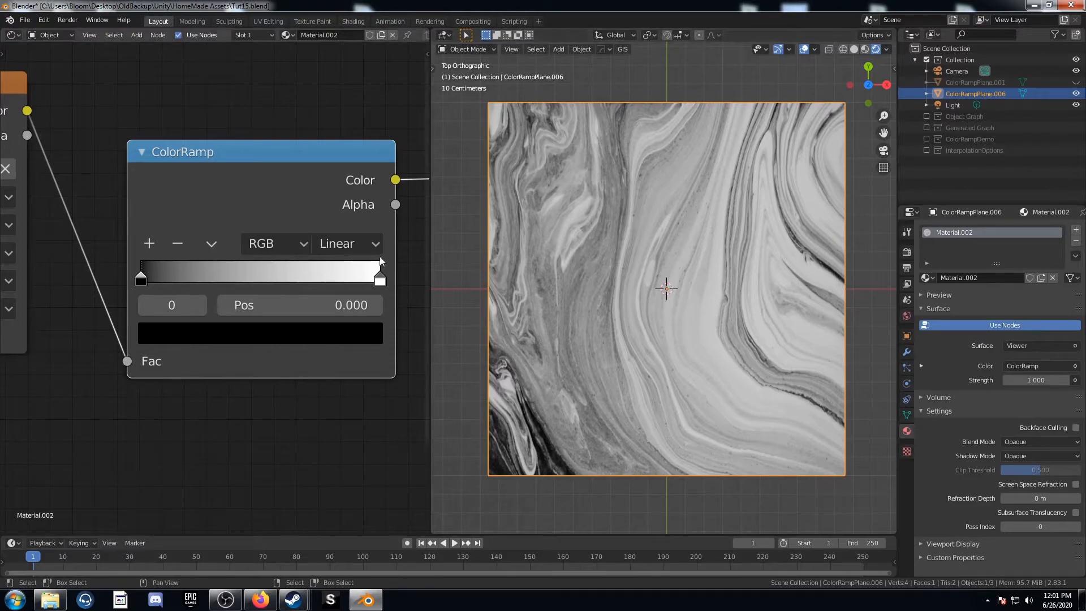
{"action": "left_click_drag", "start_coordinate": [144, 285], "coordinate": [230, 278]}
{"action": "left_click_drag", "start_coordinate": [379, 278], "coordinate": [288, 276]}
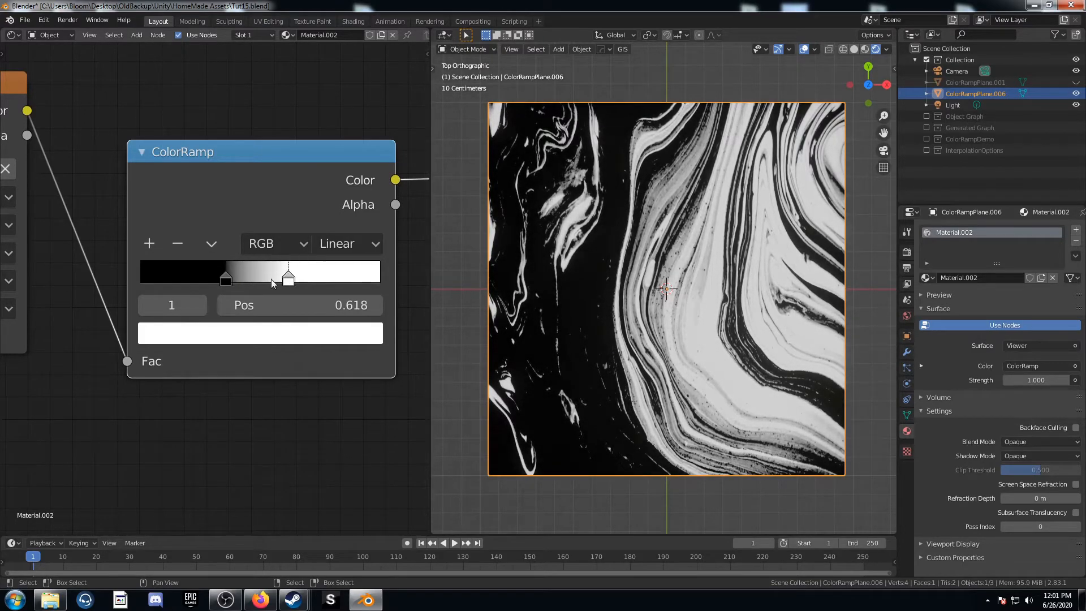
- Add a stop at 0.486 between the marble ColorRamp's black and white stops and color it green
{"action": "left_click", "coordinate": [150, 243]}
{"action": "left_click", "coordinate": [241, 338]}
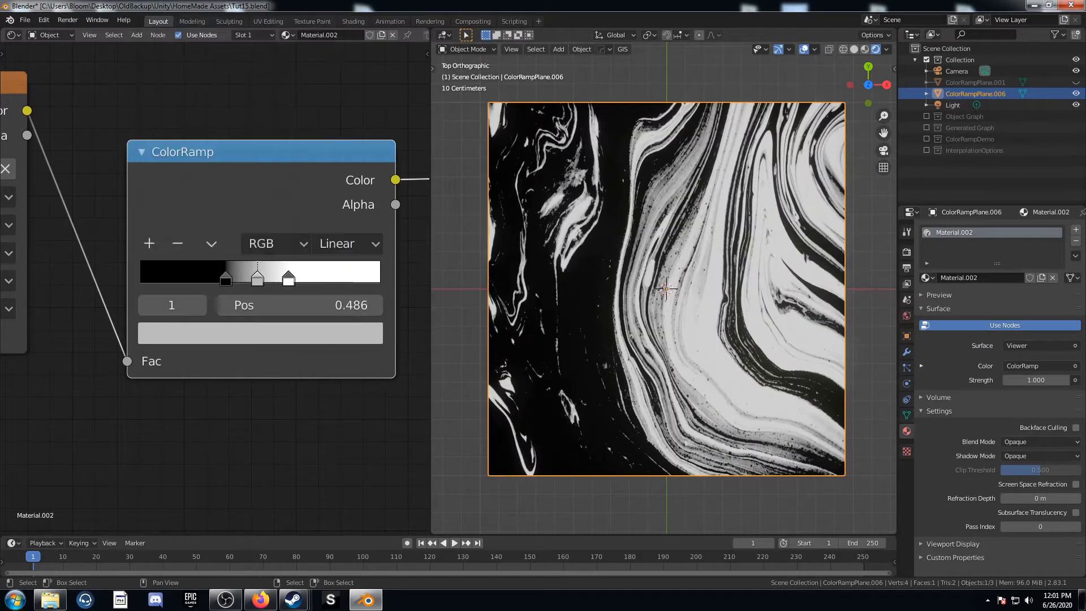
{"action": "scroll", "coordinate": [185, 385], "scroll_direction": "down", "scroll_amount": 2}
{"action": "left_click", "coordinate": [239, 327]}
{"action": "left_click_drag", "start_coordinate": [202, 126], "coordinate": [179, 109]}
- Vary the spread of the black and white stops around the green one, ending with the white stop at 0.586
{"action": "scroll", "coordinate": [215, 304], "scroll_direction": "up", "scroll_amount": 3}
{"action": "left_click_drag", "start_coordinate": [243, 278], "coordinate": [168, 282]}
{"action": "left_click_drag", "start_coordinate": [300, 283], "coordinate": [399, 281]}
{"action": "mouse_move", "coordinate": [170, 277]}
{"action": "left_mouse_down"}
{"action": "mouse_move", "coordinate": [84, 273]}
{"action": "mouse_move", "coordinate": [180, 273]}
{"action": "left_mouse_up"}
{"action": "left_click_drag", "start_coordinate": [396, 278], "coordinate": [281, 278]}
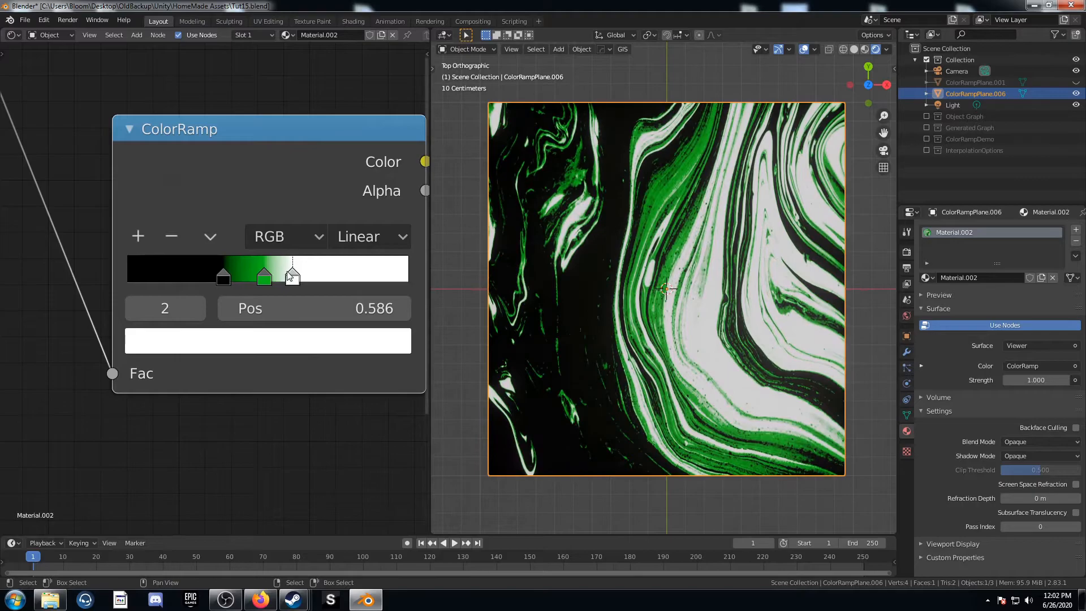
{"action": "middle_click_drag", "start_coordinate": [219, 288], "coordinate": [298, 397], "text": "ctrl"}
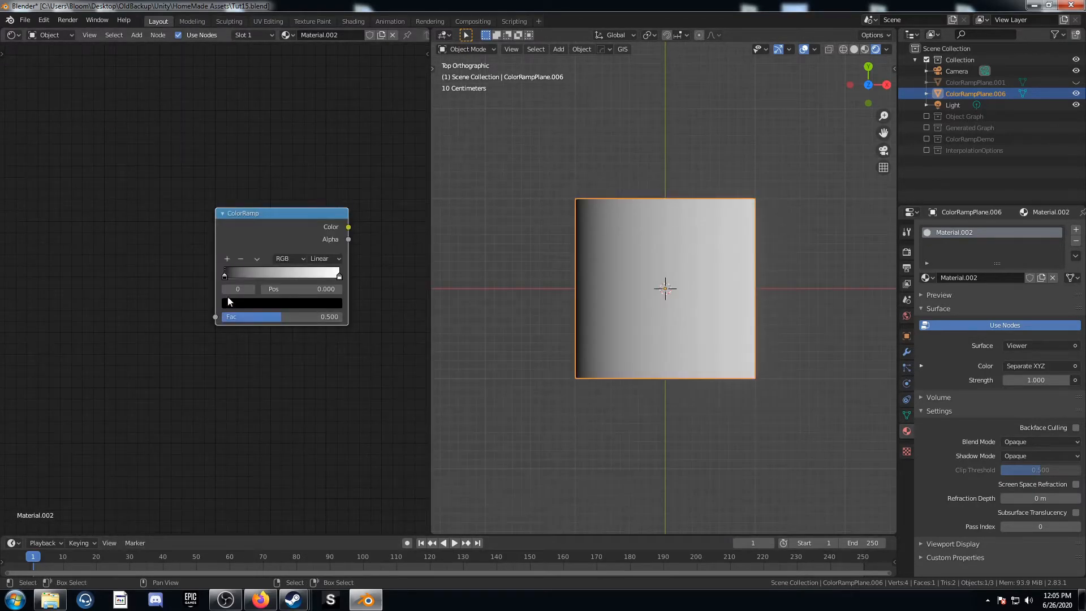
- Add an Object Info node beside the unconnected ColorRamp and link its Random output to the ColorRamp's Fac input
{"action": "left_click_drag", "start_coordinate": [218, 257], "coordinate": [238, 248]}
{"action": "key", "text": "shift+a"}
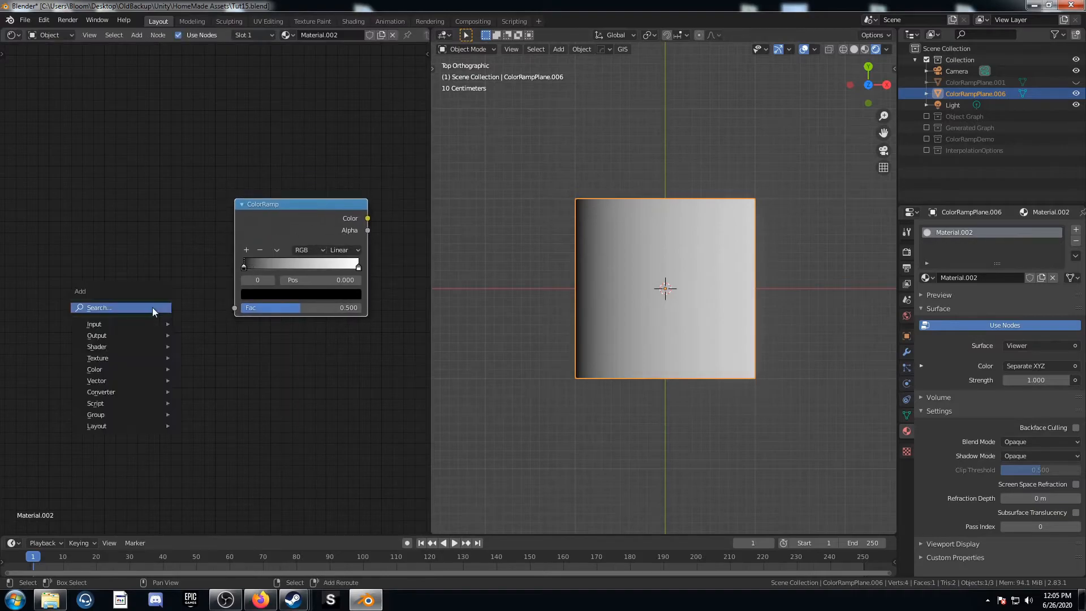
{"action": "left_click", "coordinate": [152, 307]}
{"action": "type", "text": "bl"}
{"action": "key", "text": "BackSpace"}
{"action": "key", "text": "BackSpace"}
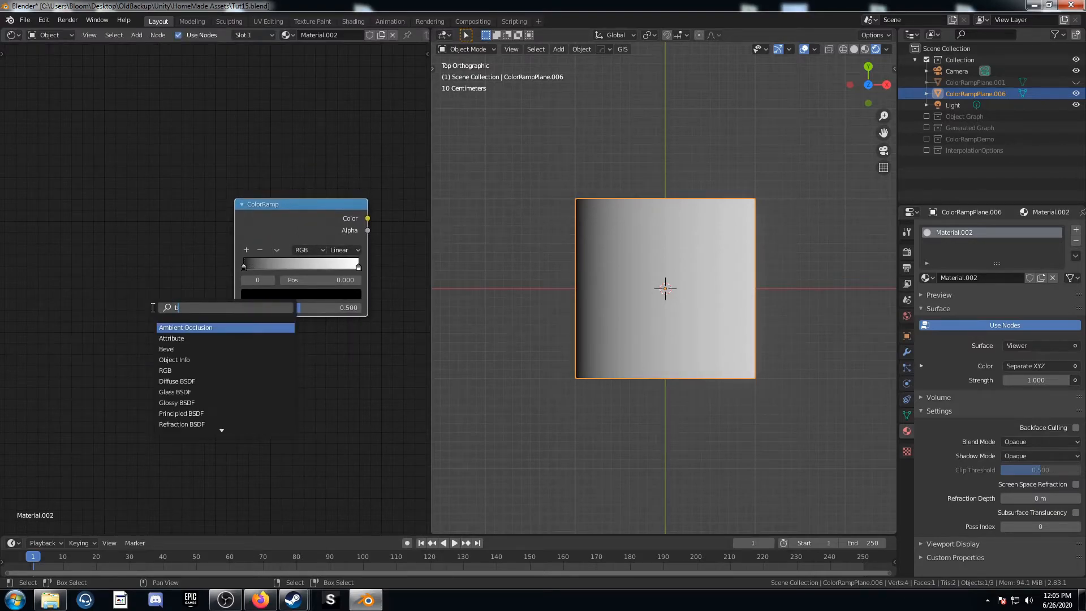
{"action": "type", "text": "obj"}
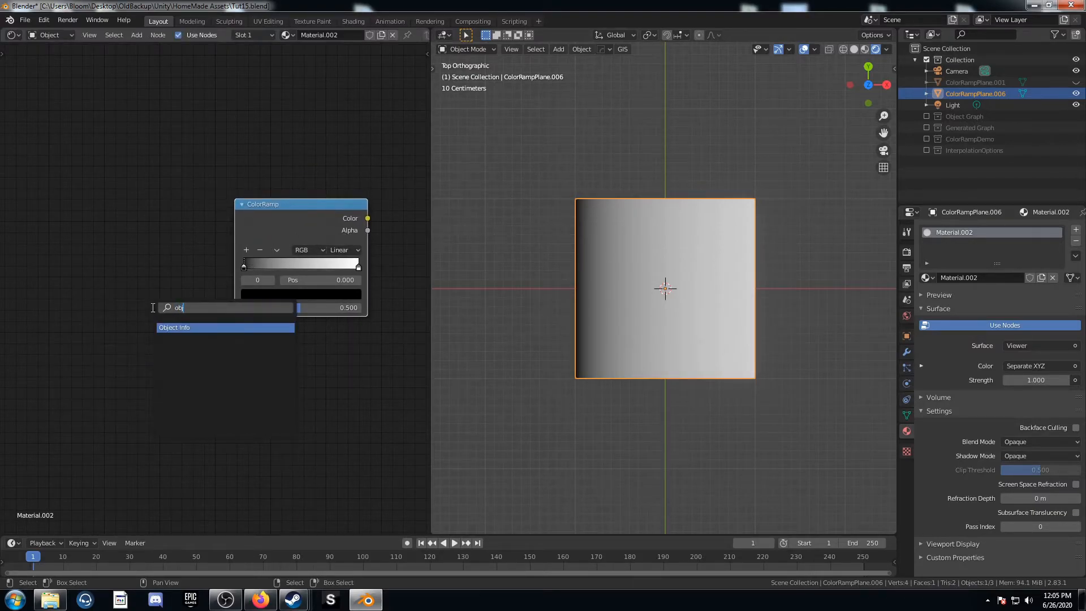
{"action": "key", "text": "Return"}
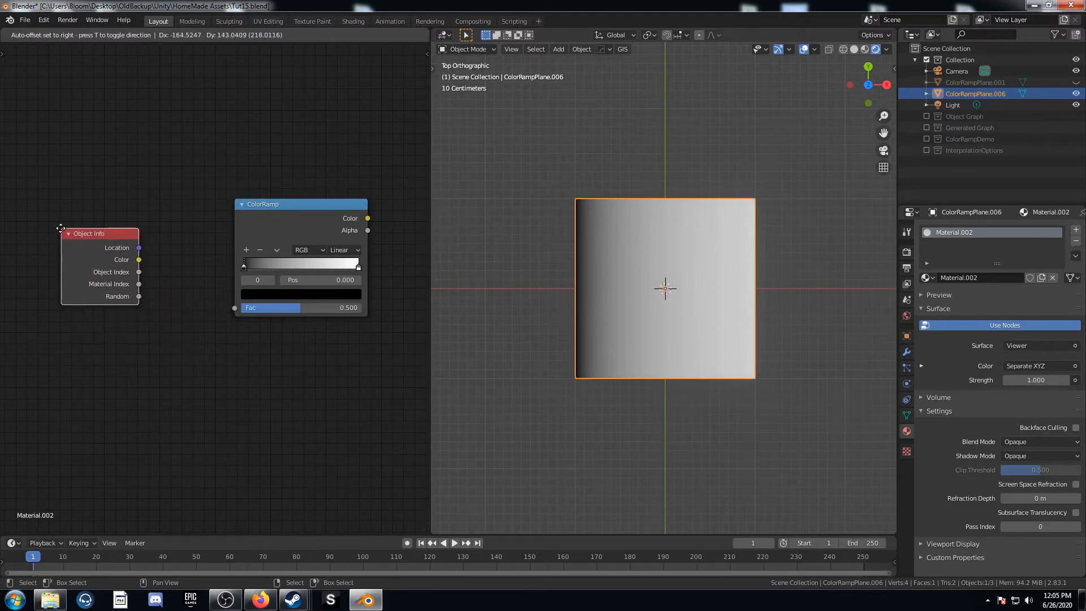
{"action": "left_click", "coordinate": [61, 228]}
{"action": "left_click_drag", "start_coordinate": [93, 236], "coordinate": [92, 228]}
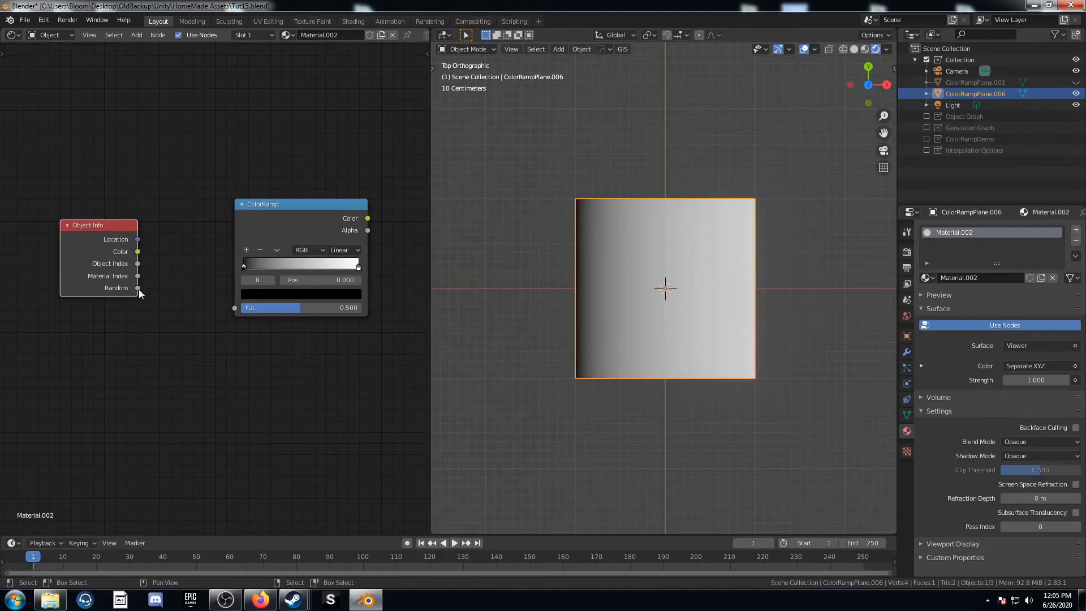
{"action": "left_click_drag", "start_coordinate": [138, 287], "coordinate": [246, 307]}
- Add three stops to the ColorRamp and spread them at about 0.234, 0.505 and 0.768
{"action": "middle_click_drag", "start_coordinate": [249, 329], "coordinate": [200, 364]}
{"action": "scroll", "coordinate": [216, 293], "scroll_direction": "up", "scroll_amount": 2}
{"action": "middle_click_drag", "start_coordinate": [196, 270], "coordinate": [231, 226]}
{"action": "left_click", "coordinate": [227, 234]}
{"action": "left_click", "coordinate": [229, 235]}
{"action": "left_click", "coordinate": [229, 234]}
{"action": "left_click_drag", "start_coordinate": [266, 264], "coordinate": [341, 255]}
{"action": "left_click_drag", "start_coordinate": [243, 260], "coordinate": [267, 260]}
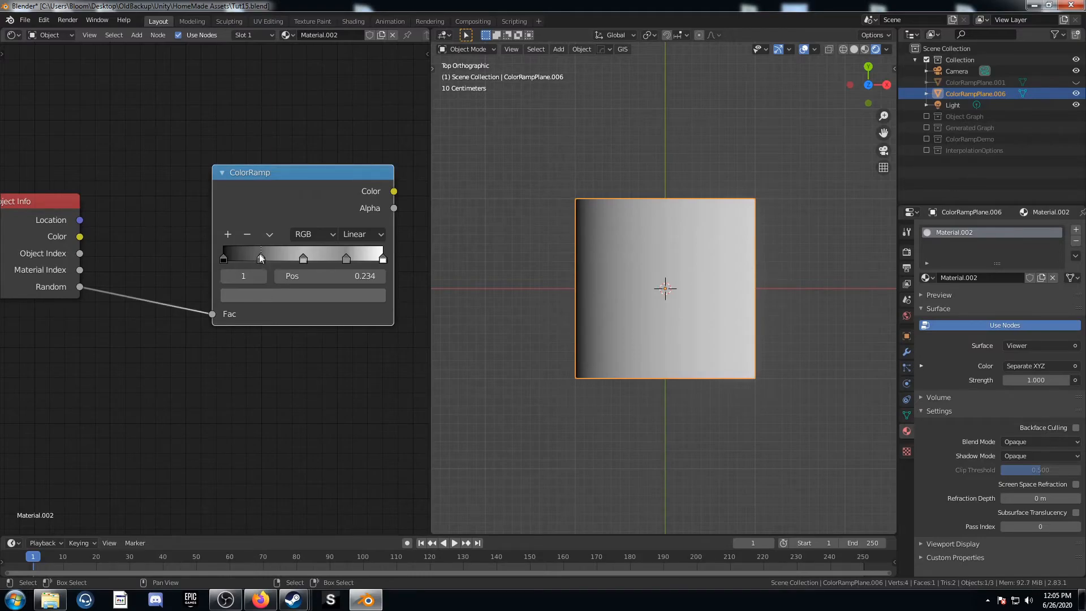
- Color the three middle stops orange, green and dark blue in that order, and preview the ColorRamp's output on the plane
{"action": "left_click", "coordinate": [262, 294]}
{"action": "left_click", "coordinate": [254, 171]}
{"action": "scroll", "coordinate": [289, 168], "scroll_direction": "up", "scroll_amount": 4}
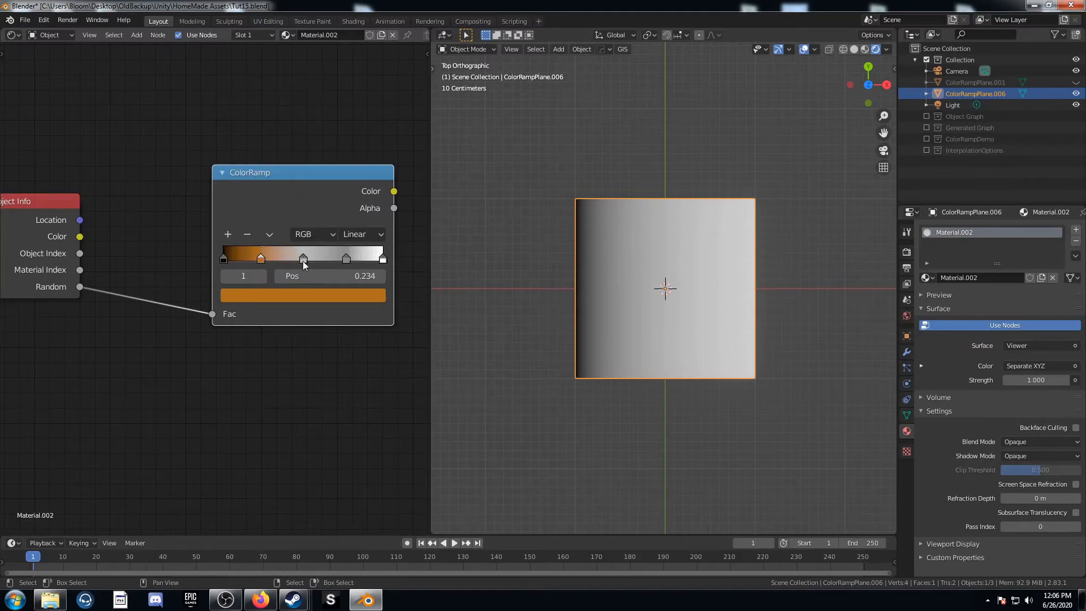
{"action": "left_click", "coordinate": [303, 259]}
{"action": "left_click", "coordinate": [294, 293]}
{"action": "left_click", "coordinate": [236, 109]}
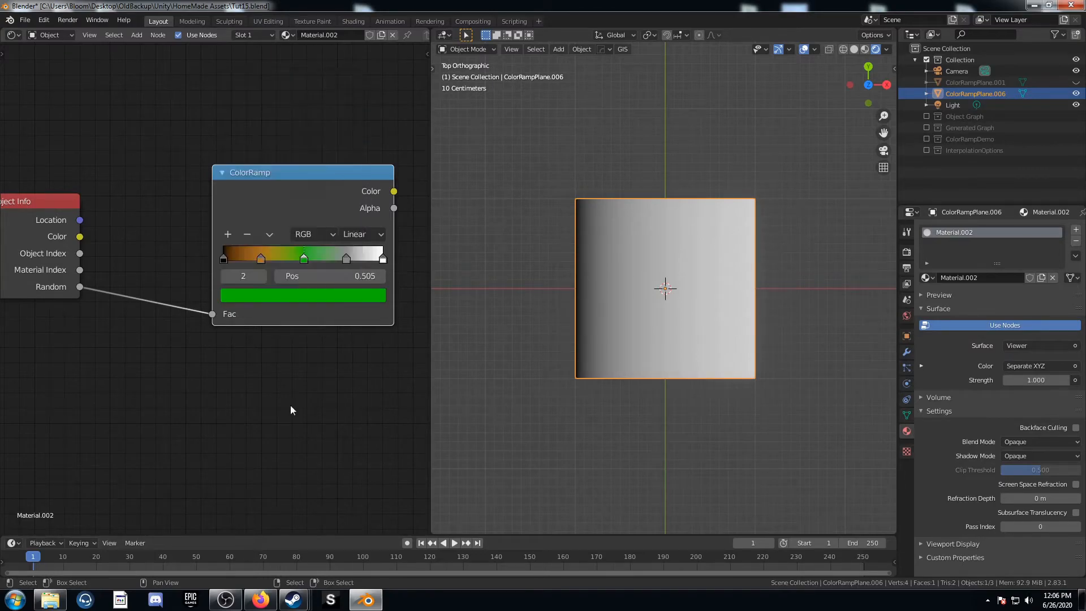
{"action": "left_click", "coordinate": [347, 260]}
{"action": "left_click", "coordinate": [334, 295]}
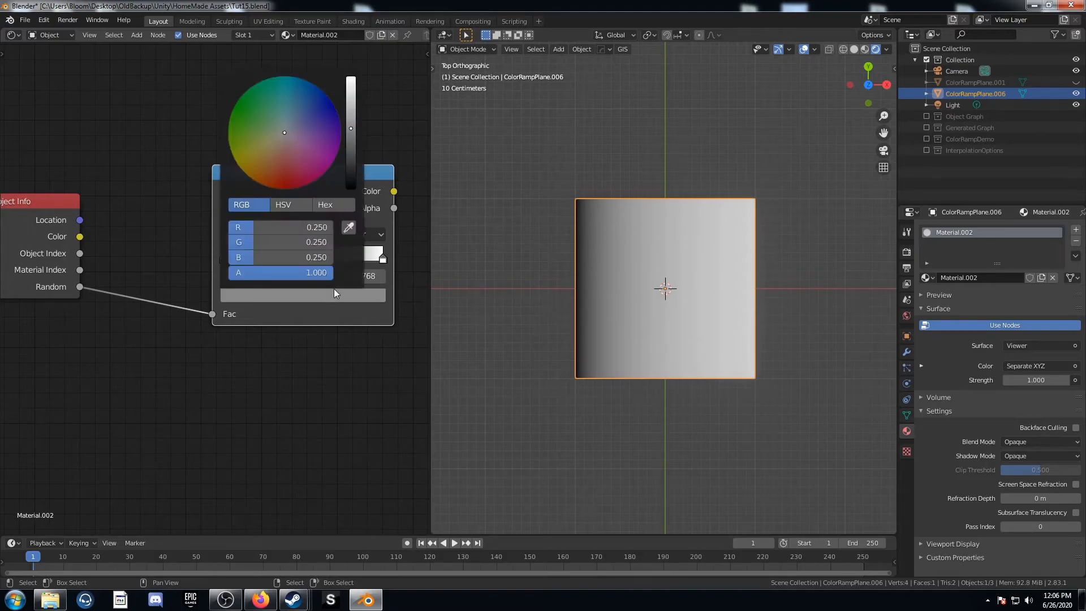
{"action": "left_click", "coordinate": [257, 185]}
{"action": "scroll", "coordinate": [245, 312], "scroll_direction": "down", "scroll_amount": 2}
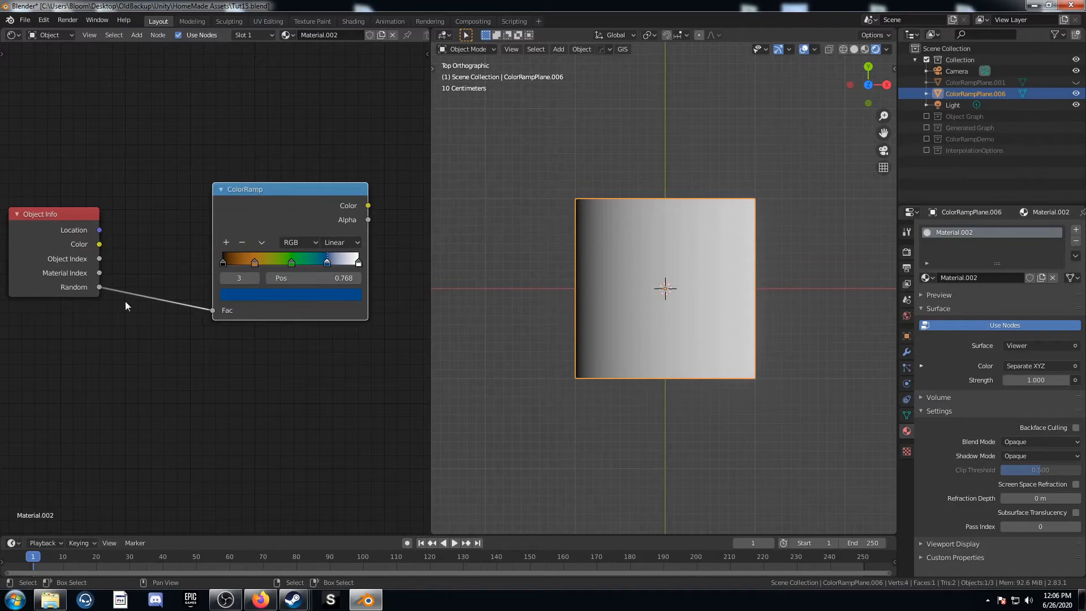
{"action": "left_click", "coordinate": [253, 196], "text": "ctrl+shift"}
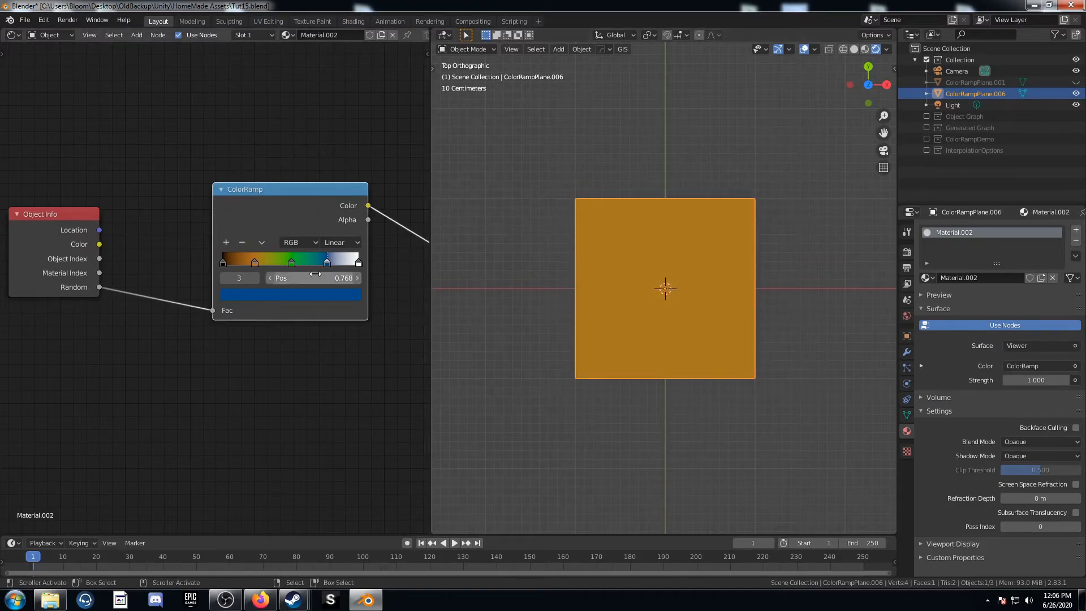
- Duplicate the plane six times, placing the copies around the original
{"action": "scroll", "coordinate": [626, 335], "scroll_direction": "down", "scroll_amount": 1}
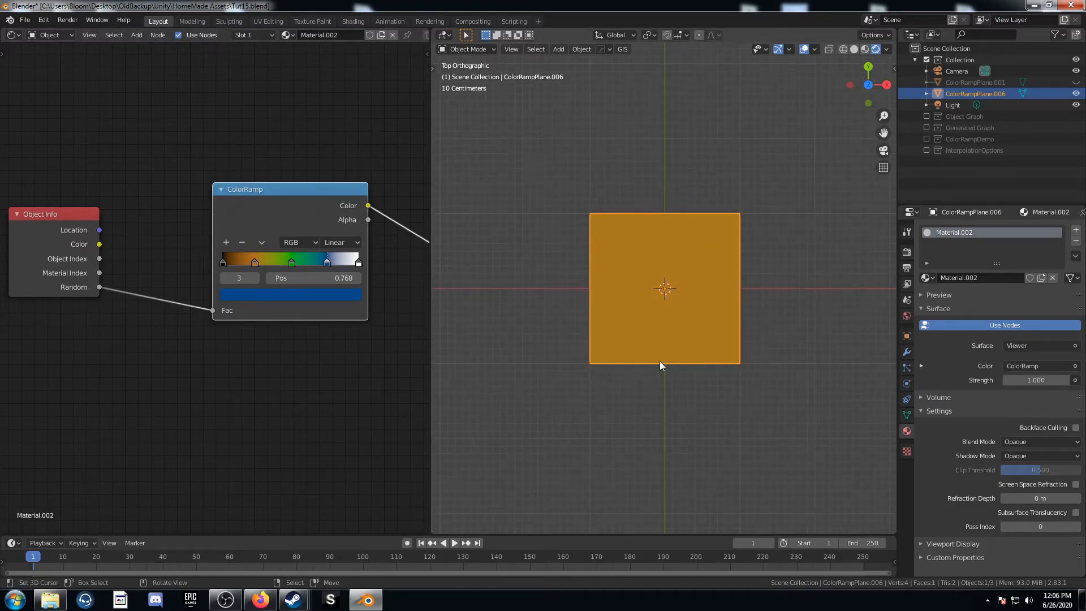
{"action": "scroll", "coordinate": [663, 366], "scroll_direction": "down", "scroll_amount": 1}
{"action": "key", "text": "shift+d"}
{"action": "left_click", "coordinate": [529, 255]}
{"action": "key", "text": "shift+d"}
{"action": "left_click", "coordinate": [550, 454]}
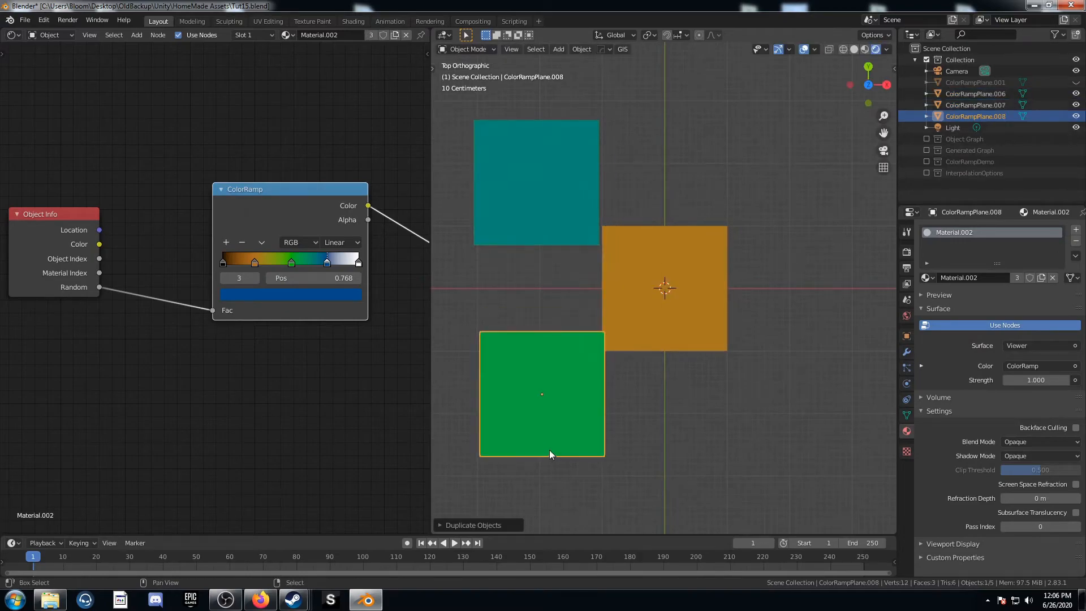
{"action": "key", "text": "shift+d"}
{"action": "left_click", "coordinate": [725, 194]}
{"action": "key", "text": "shift+d"}
{"action": "left_click", "coordinate": [844, 414]}
{"action": "key", "text": "shift+d"}
{"action": "left_click", "coordinate": [731, 489]}
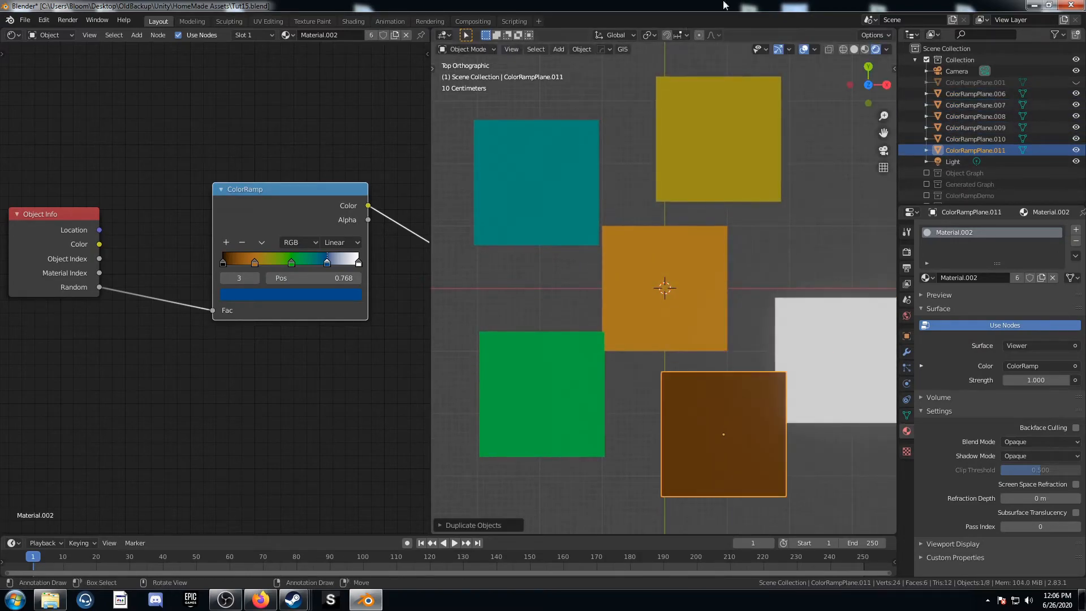
{"action": "key", "text": "shift+d"}
{"action": "left_click", "coordinate": [843, 142]}
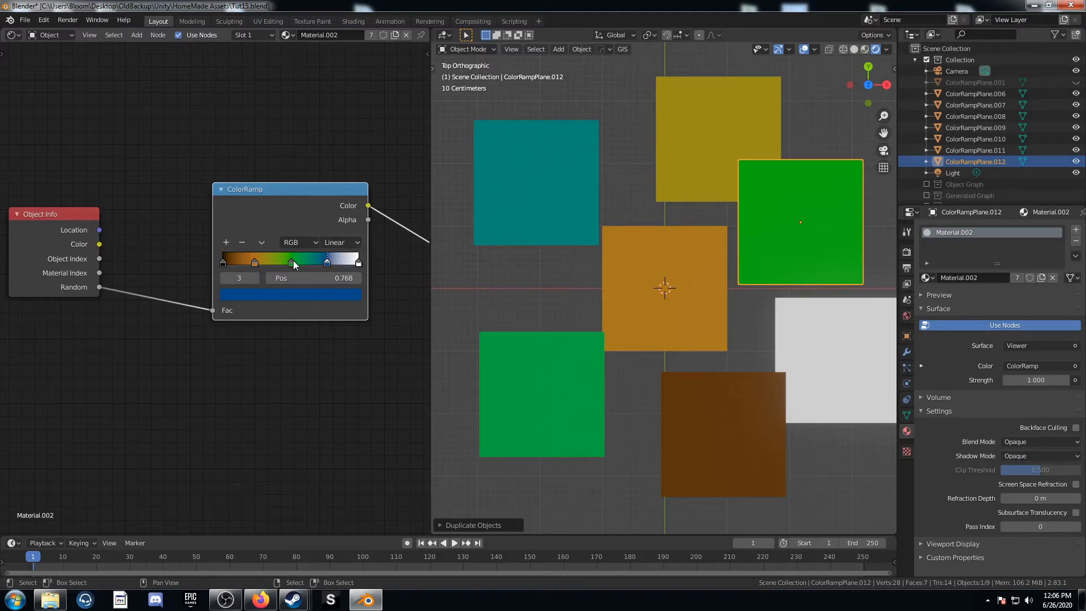
- Change the ColorRamp's interpolation mode to a different option
{"action": "left_click", "coordinate": [340, 242]}
{"action": "left_click", "coordinate": [362, 313]}
{"action": "scroll", "coordinate": [588, 388], "scroll_direction": "down", "scroll_amount": 4}
{"action": "scroll", "coordinate": [639, 362], "scroll_direction": "up", "scroll_amount": 2}
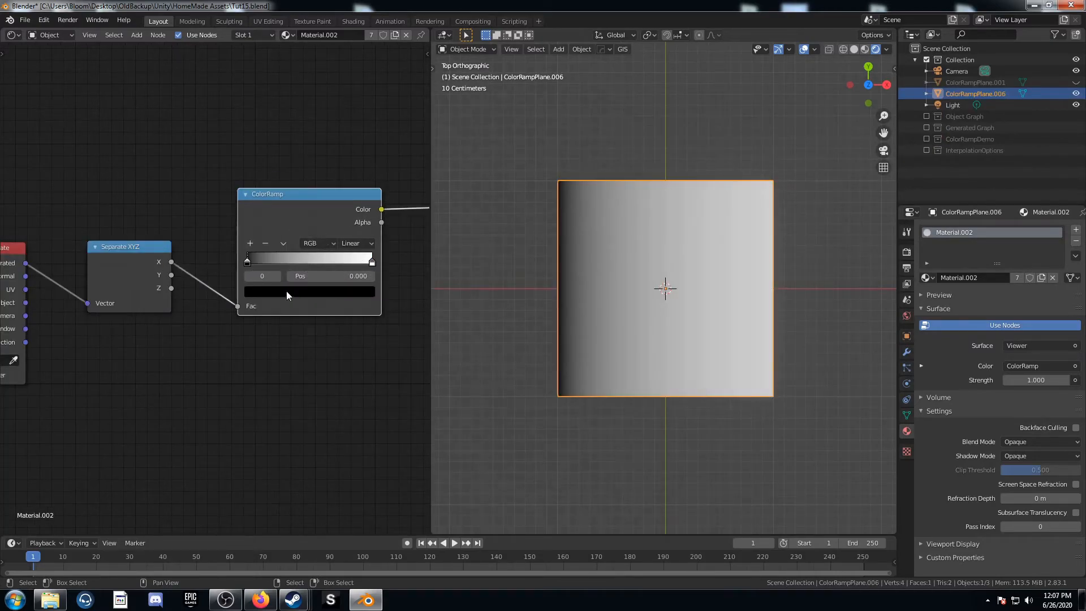
- Enlarge the timeline area and keyframe the ColorRamp's black stop position at 0 on frame 1
{"action": "left_click_drag", "start_coordinate": [281, 534], "coordinate": [287, 431]}
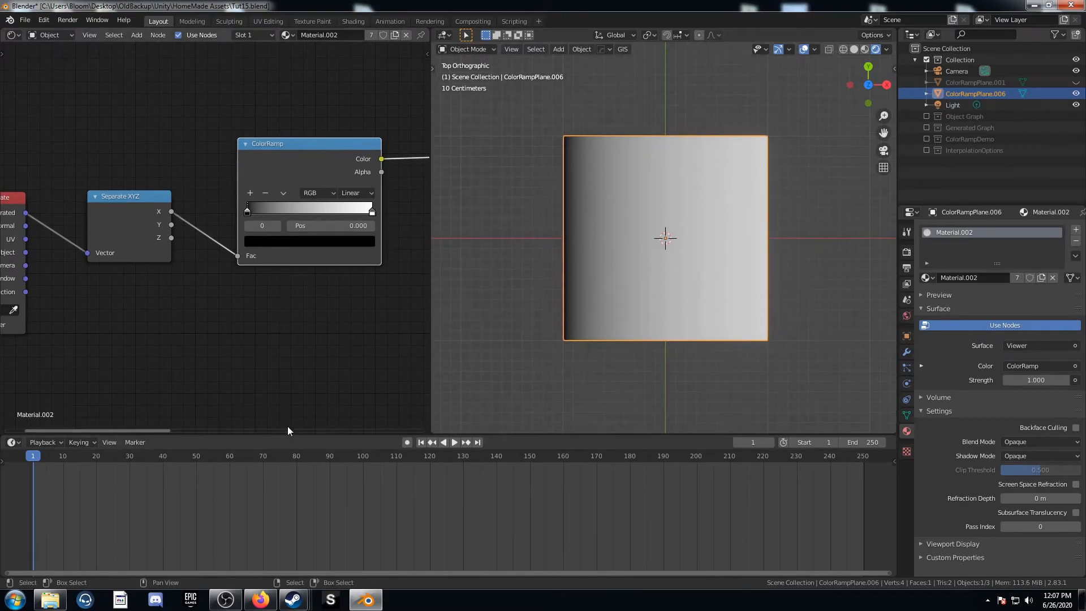
{"action": "scroll", "coordinate": [692, 356], "scroll_direction": "up", "scroll_amount": 2}
{"action": "mouse_move", "coordinate": [235, 279]}
{"action": "middle_mouse_down"}
{"action": "mouse_move", "coordinate": [222, 319]}
{"action": "mouse_move", "coordinate": [220, 290]}
{"action": "middle_mouse_up"}
{"action": "scroll", "coordinate": [293, 298], "scroll_direction": "up", "scroll_amount": 2}
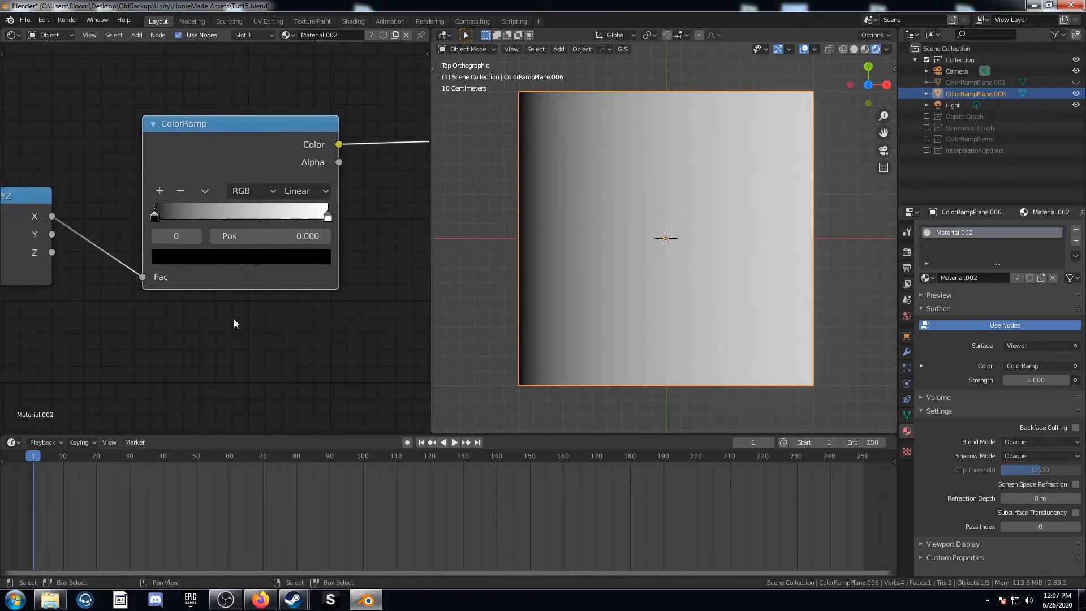
{"action": "left_click_drag", "start_coordinate": [155, 216], "coordinate": [115, 218]}
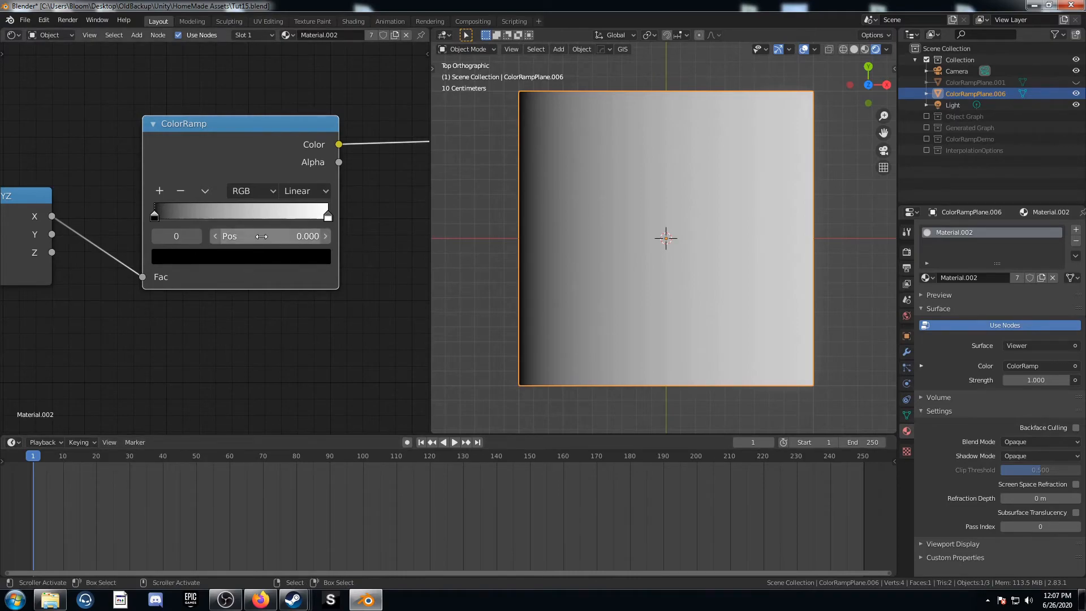
{"action": "key", "text": "i"}
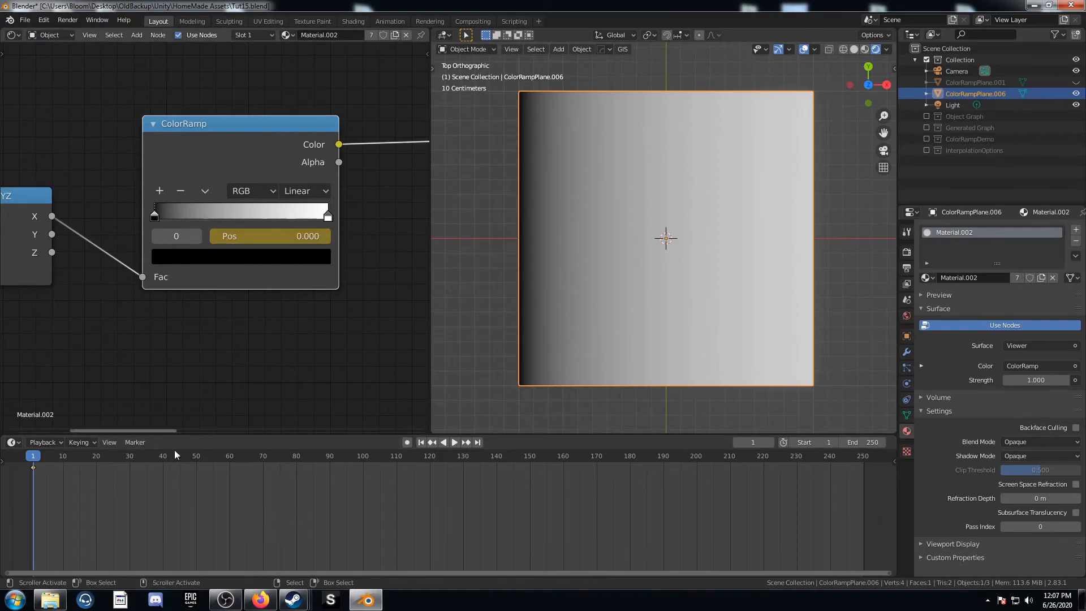
- At frame 50, set the black stop's position to 0.5 and keyframe it
{"action": "left_click", "coordinate": [194, 458]}
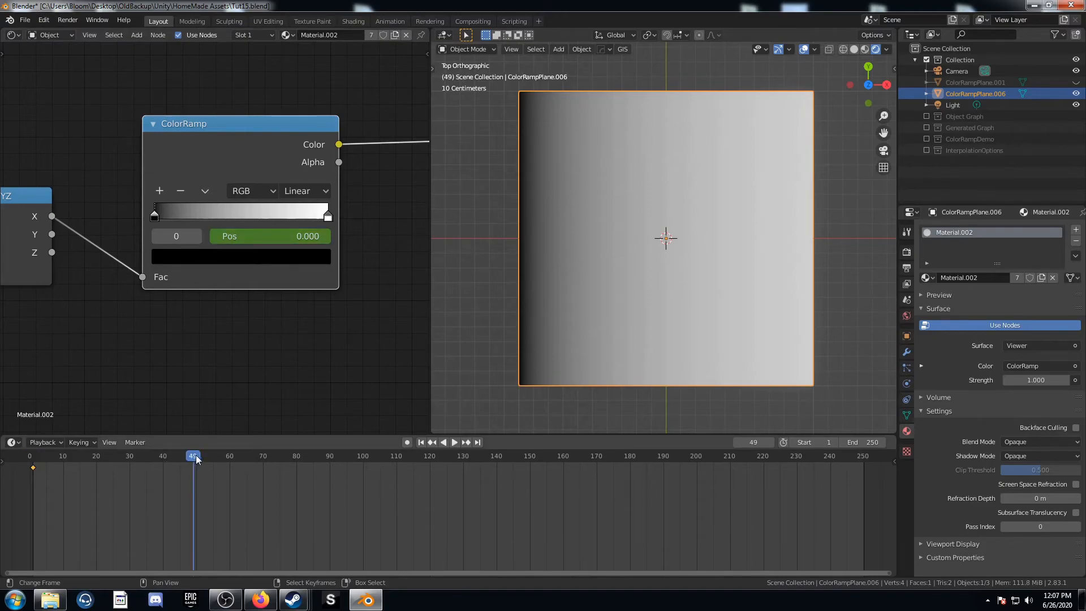
{"action": "left_click", "coordinate": [285, 235]}
{"action": "type", "text": "0.5"}
{"action": "key", "text": "Return"}
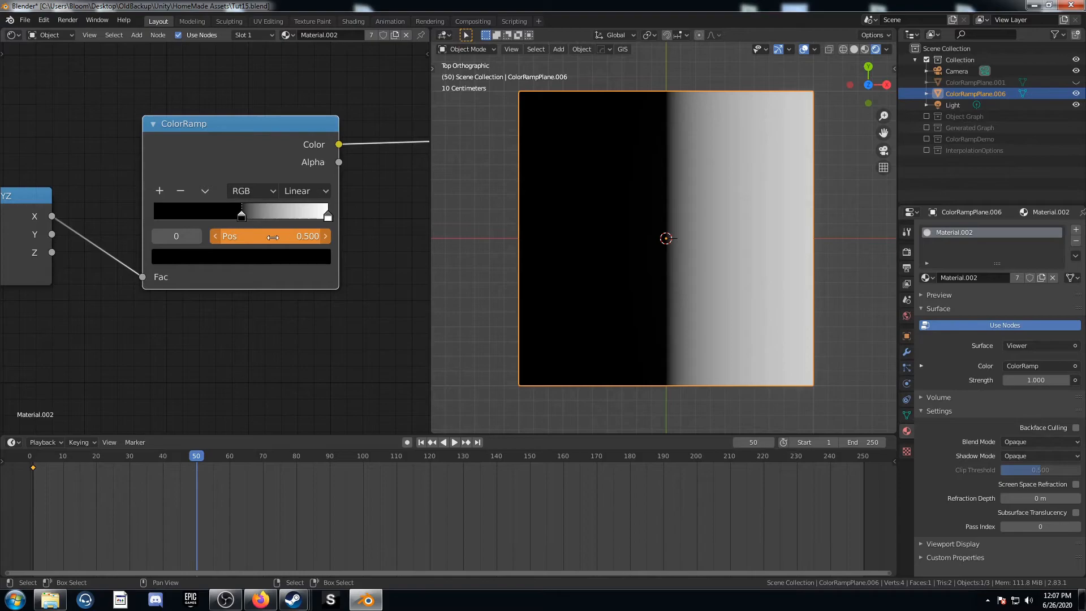
{"action": "key", "text": "i"}
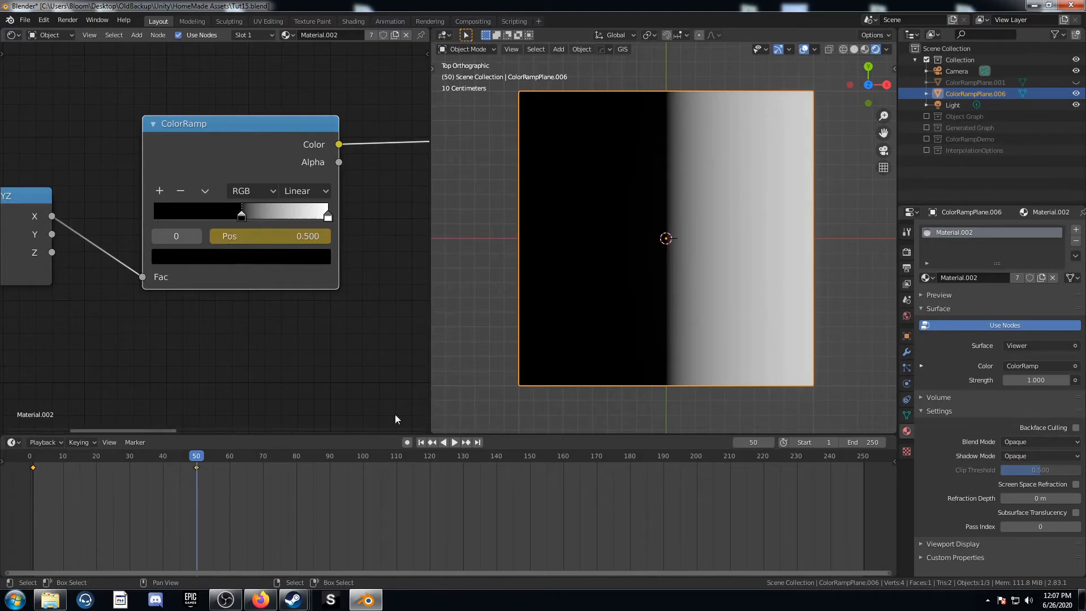
- Set the animation's end frame to 50 and play back the moving black stop
{"action": "left_click", "coordinate": [860, 442]}
{"action": "type", "text": "50"}
{"action": "key", "text": "Return"}
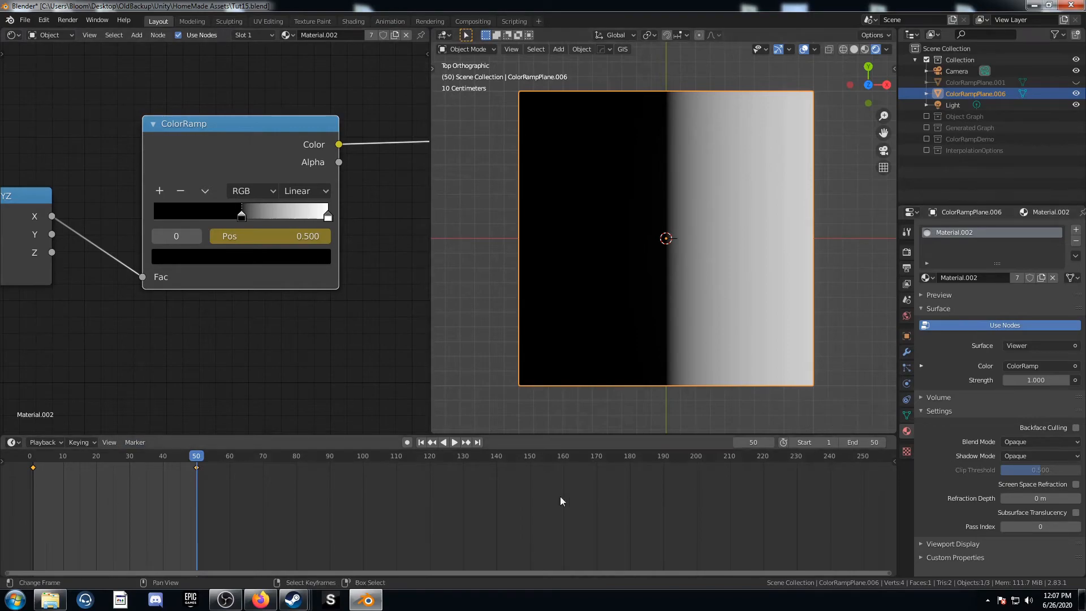
{"action": "key", "text": "space"}
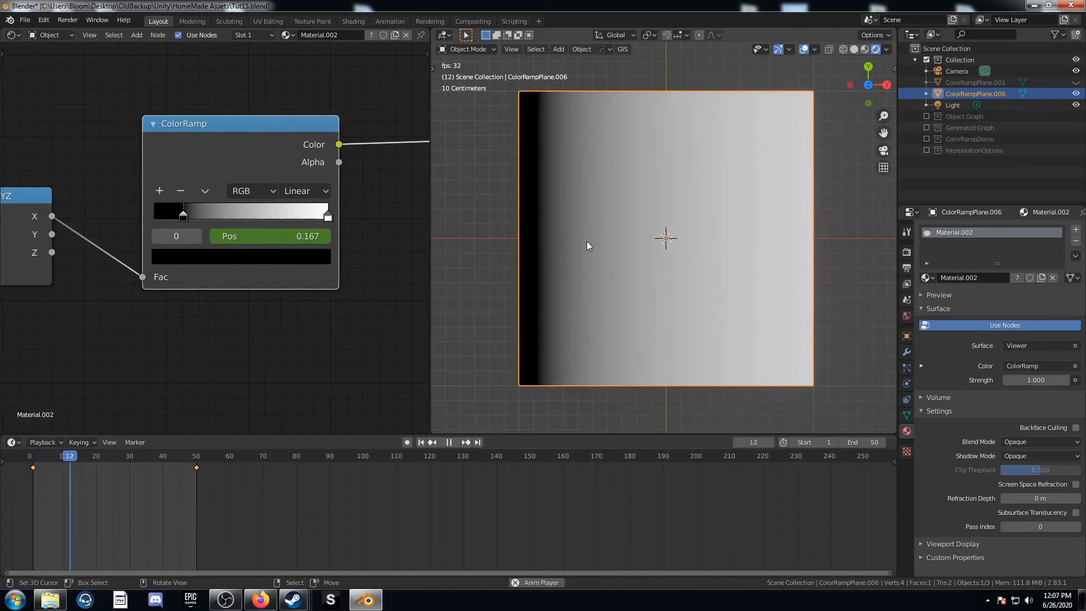
{"action": "key", "text": "space"}
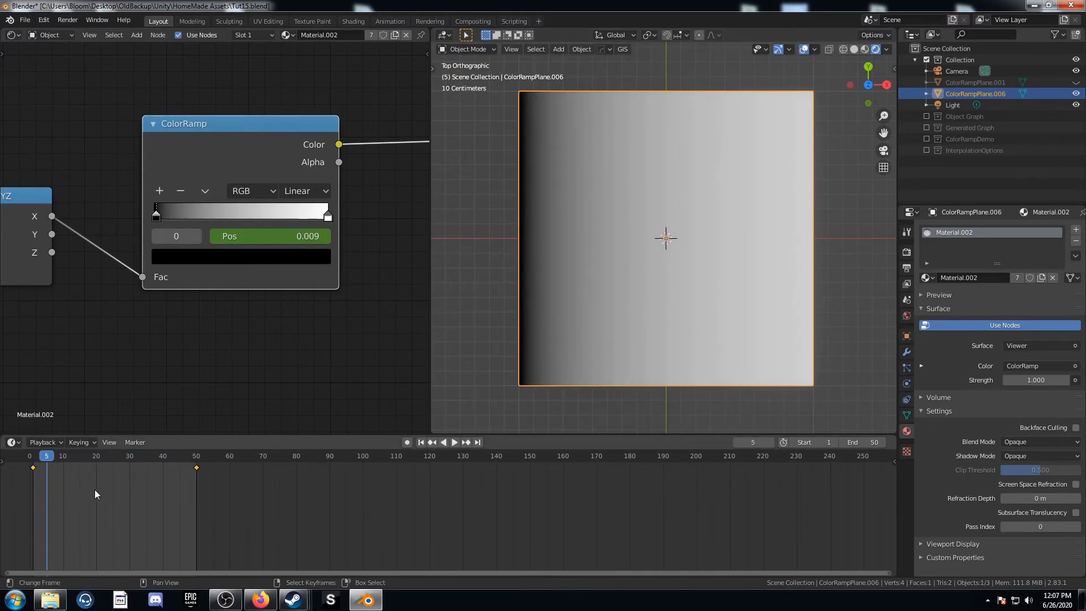
- Set the position keyframes' interpolation mode to Linear and play the animation again
{"action": "right_click", "coordinate": [69, 485]}
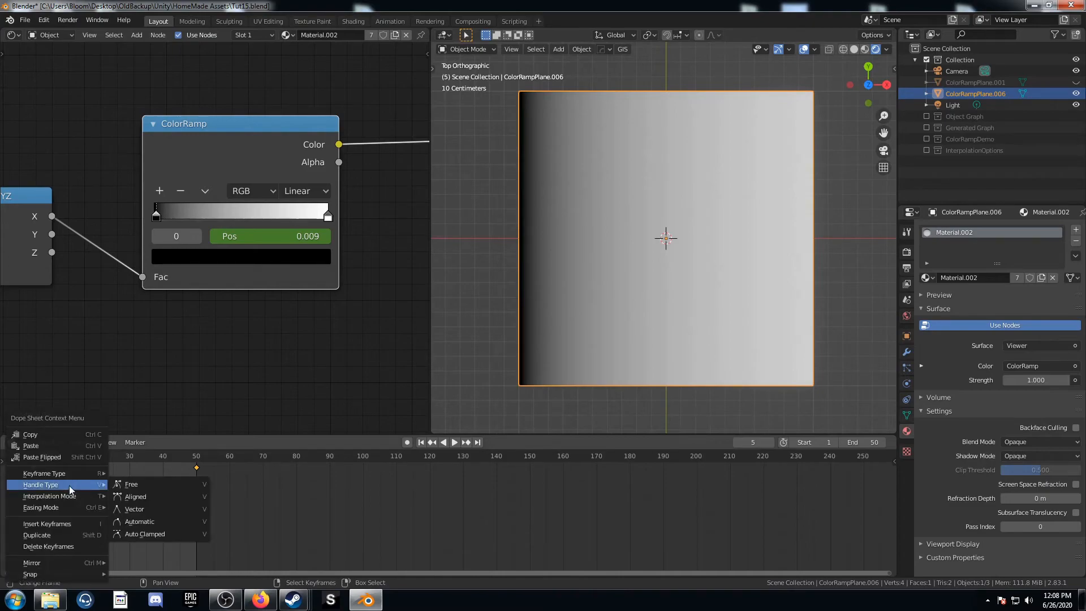
{"action": "mouse_move", "coordinate": [69, 498]}
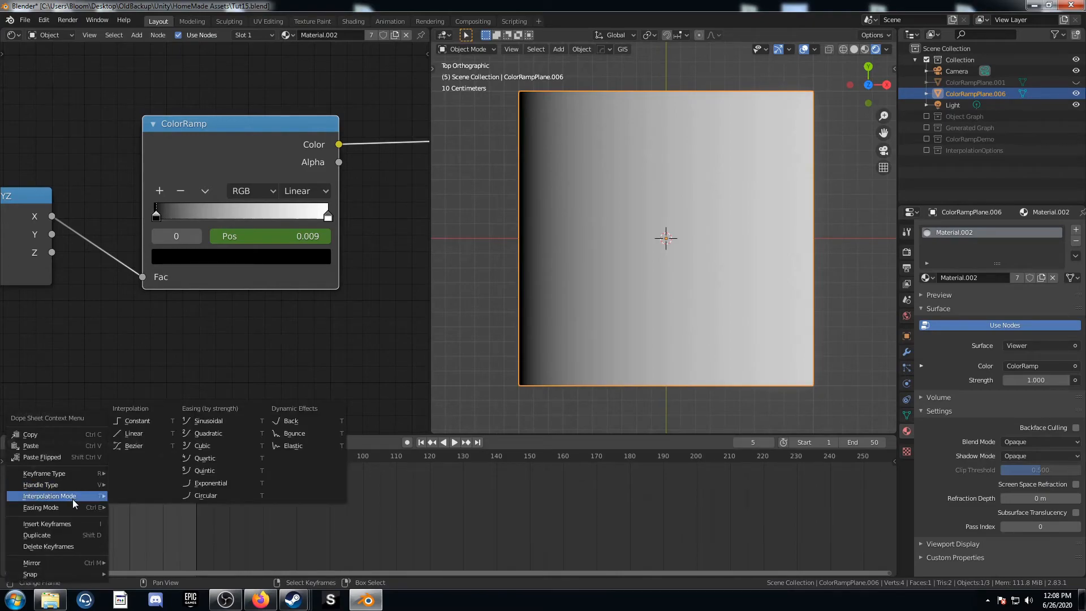
{"action": "left_click", "coordinate": [151, 433]}
{"action": "key", "text": "shift+e"}
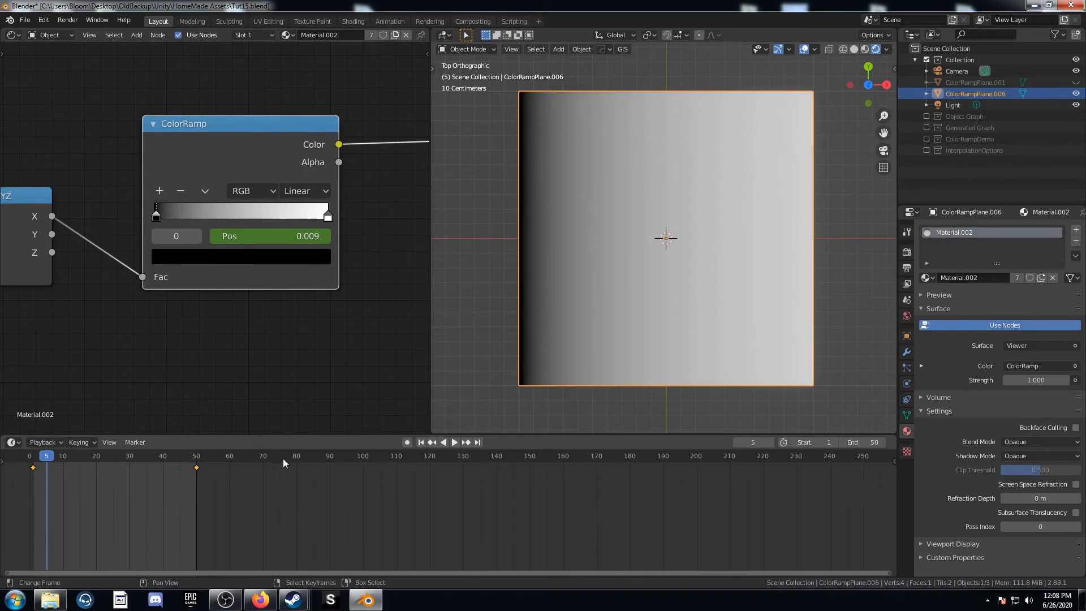
{"action": "left_click", "coordinate": [11, 443]}
{"action": "left_click", "coordinate": [11, 443]}
{"action": "left_click", "coordinate": [10, 443]}
{"action": "right_click", "coordinate": [103, 515]}
{"action": "mouse_move", "coordinate": [102, 496]}
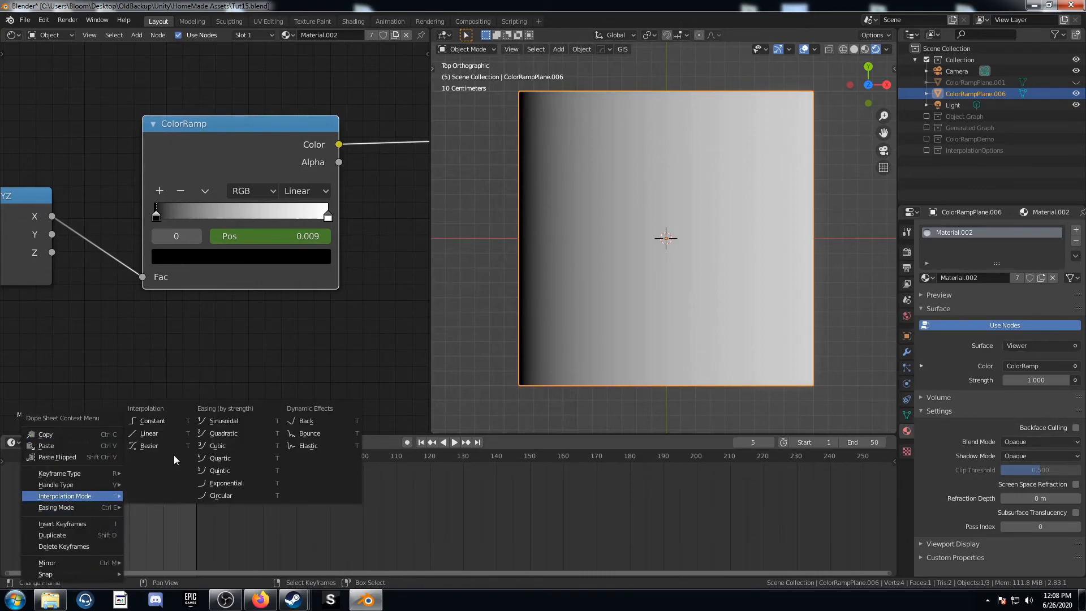
{"action": "left_click", "coordinate": [155, 433]}
{"action": "key", "text": "space"}
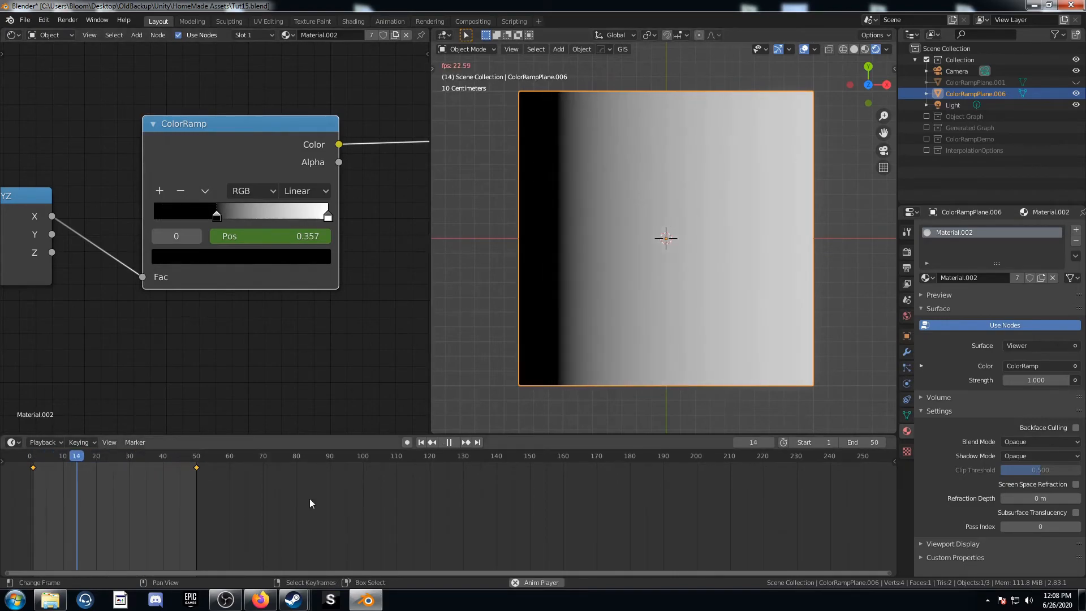
{"action": "key", "text": "space"}
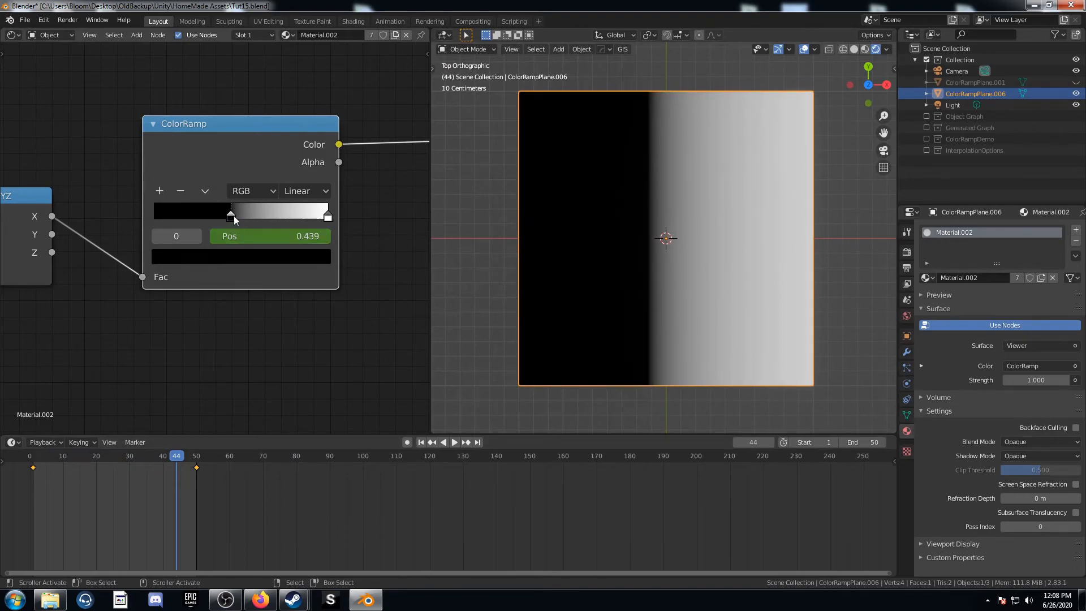
- On frame 1, change the ColorRamp's black stop to green and keyframe its color
{"action": "key", "text": "shift+Left"}
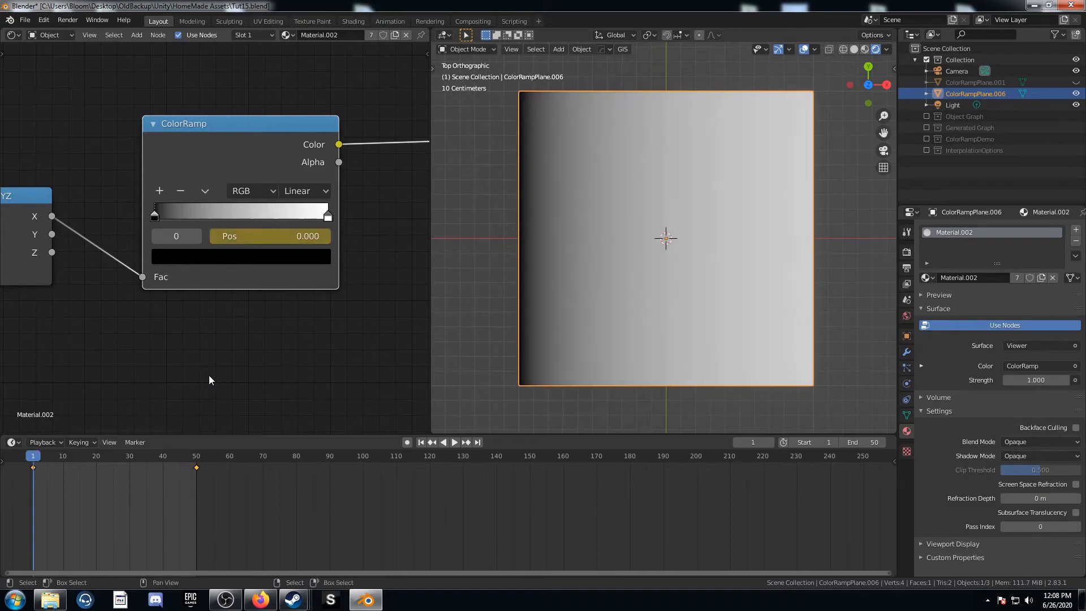
{"action": "left_click", "coordinate": [247, 255]}
{"action": "scroll", "coordinate": [226, 351], "scroll_direction": "up", "scroll_amount": 13}
{"action": "left_click_drag", "start_coordinate": [226, 350], "coordinate": [163, 313]}
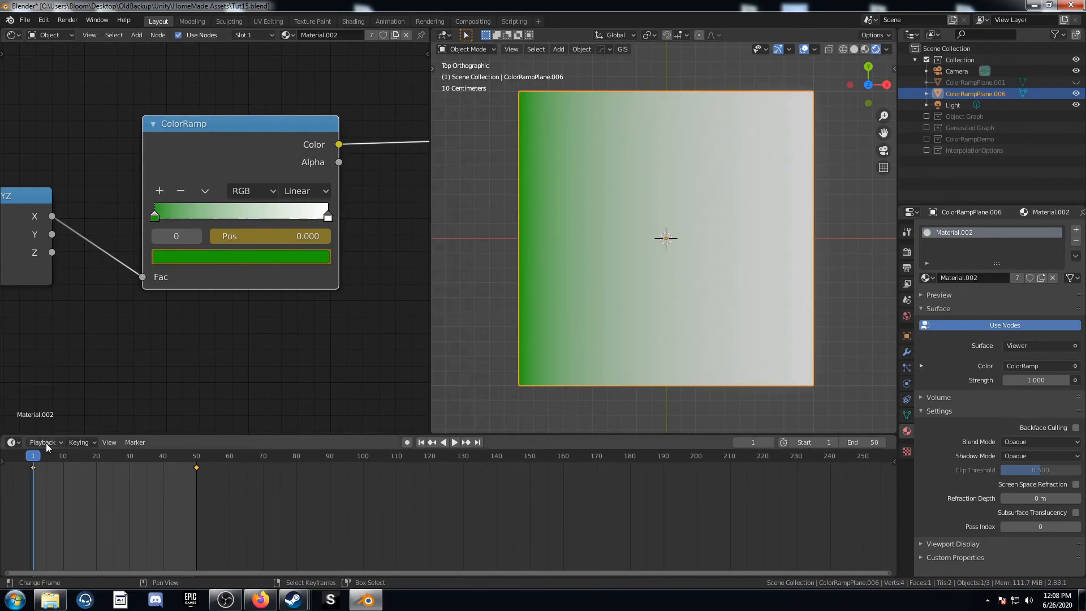
- On frame 50, change the first stop's color to red, keyframe it and play back the color animation
{"action": "middle_click_drag", "start_coordinate": [55, 524], "coordinate": [53, 524]}
{"action": "left_click", "coordinate": [193, 461]}
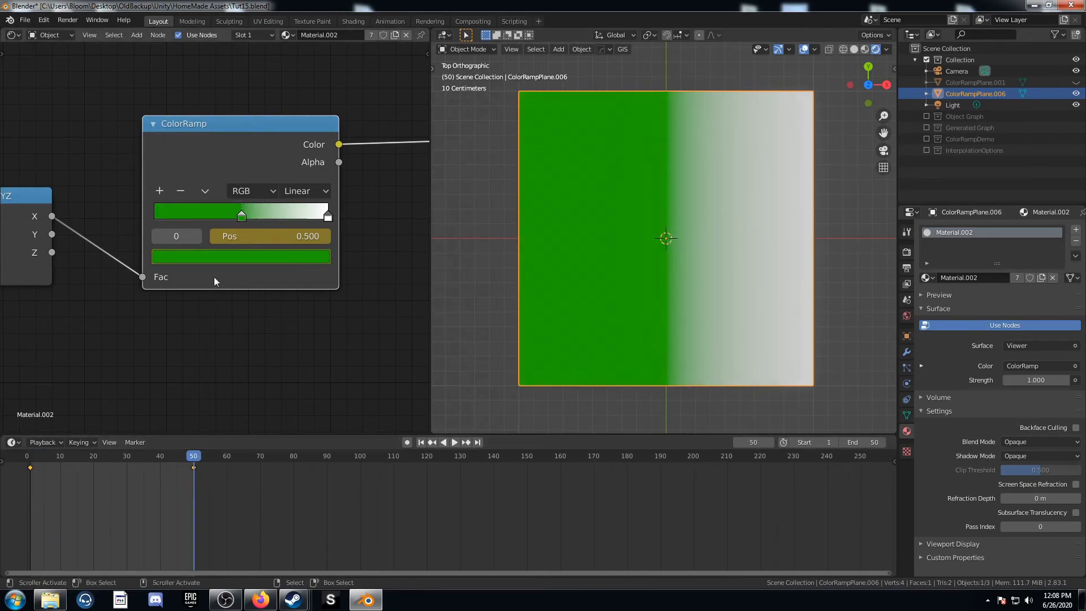
{"action": "left_click", "coordinate": [233, 259]}
{"action": "left_click", "coordinate": [221, 388]}
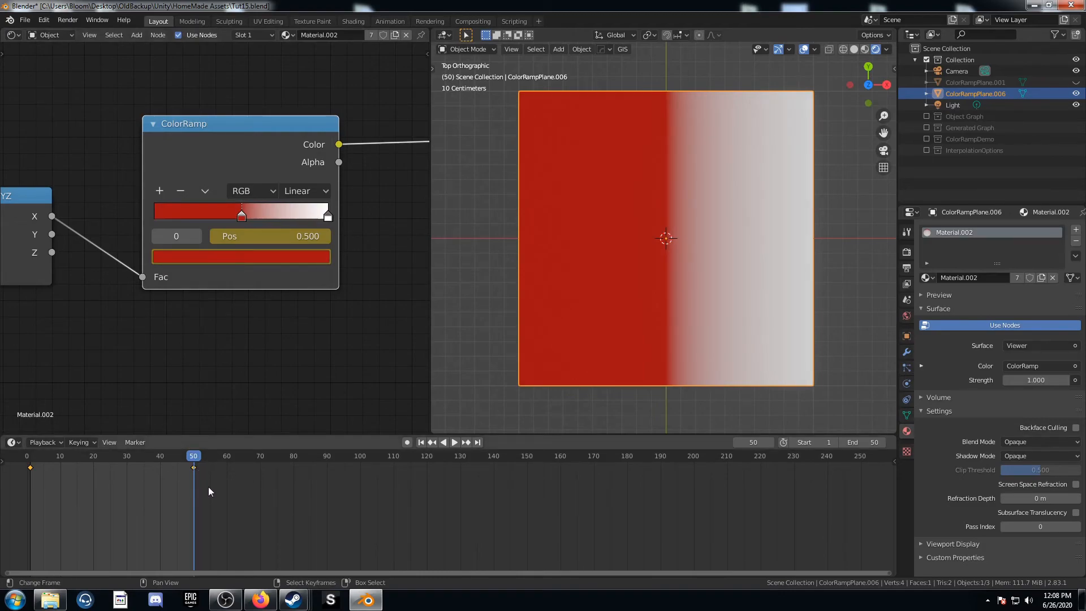
{"action": "key", "text": "space"}
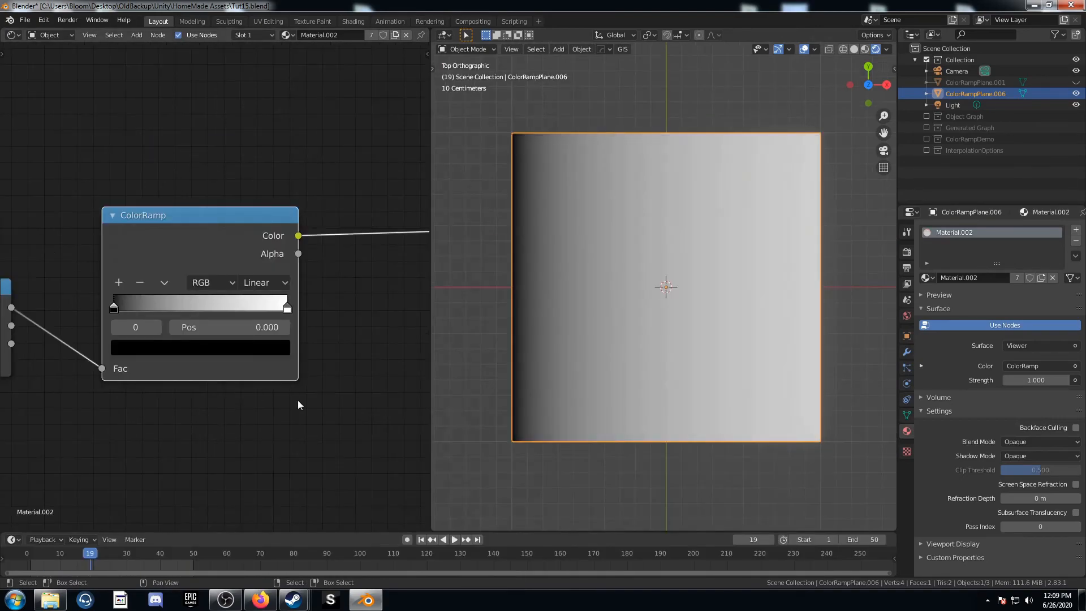
- Add five stops directly on the ColorRamp's gradient bar, including ones at about 0.464, 0.682, 0.305 and 0.573
{"action": "scroll", "coordinate": [189, 371], "scroll_direction": "up", "scroll_amount": 2}
{"action": "scroll", "coordinate": [173, 372], "scroll_direction": "down", "scroll_amount": 1}
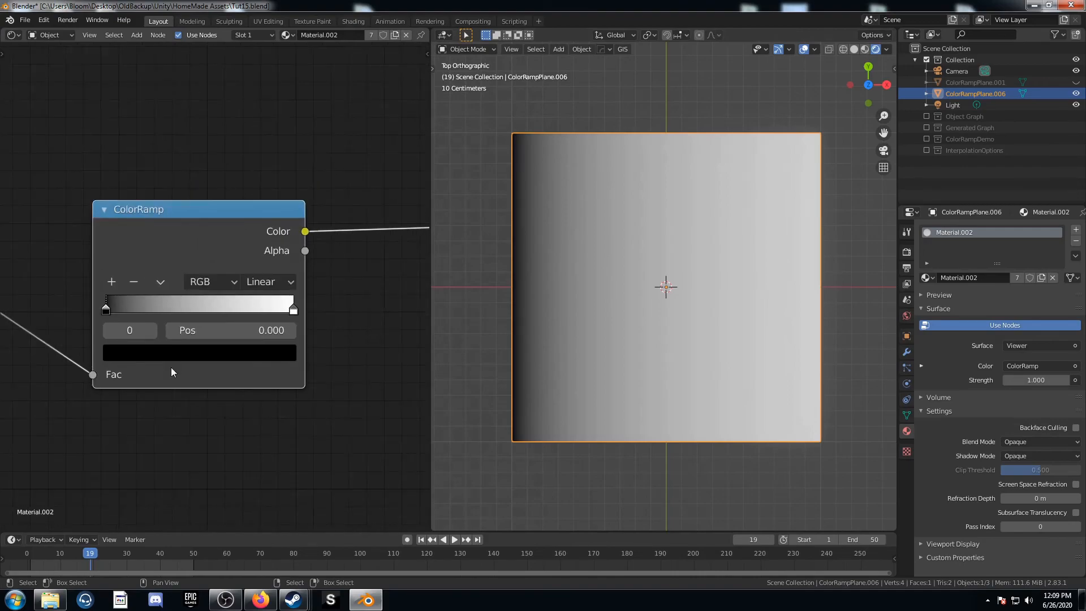
{"action": "left_click", "coordinate": [193, 310], "text": "ctrl"}
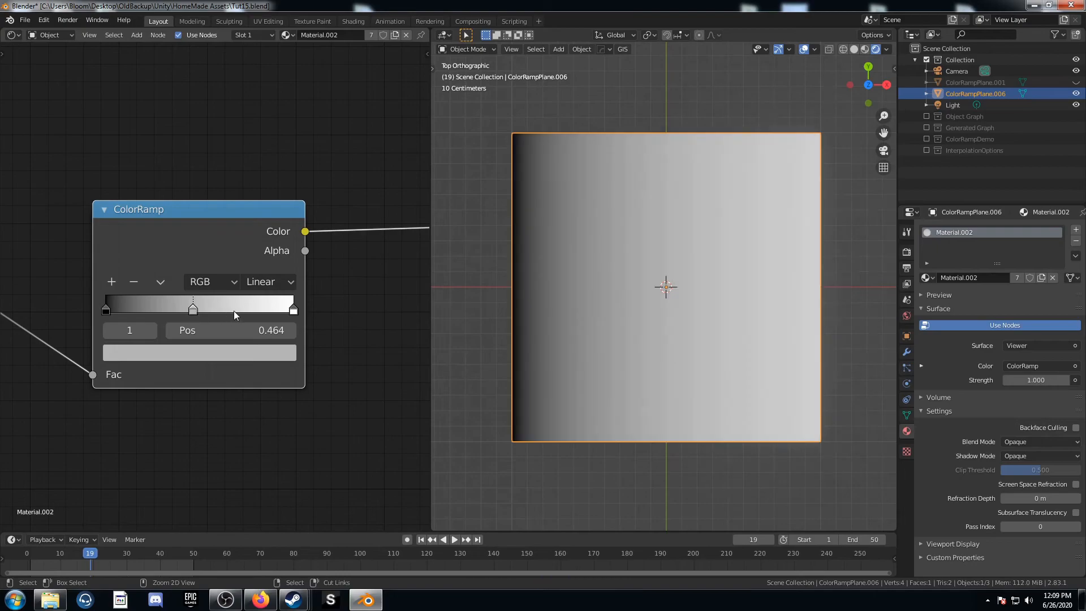
{"action": "left_click", "coordinate": [233, 310], "text": "ctrl"}
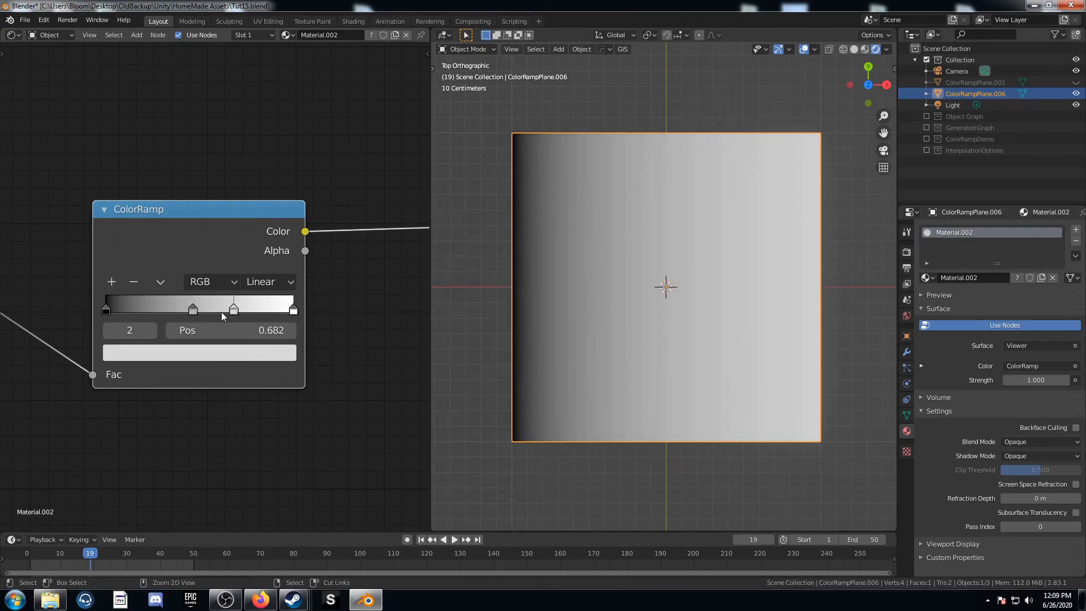
{"action": "left_click", "coordinate": [141, 309], "text": "ctrl"}
{"action": "left_click", "coordinate": [163, 309], "text": "ctrl"}
{"action": "left_click", "coordinate": [213, 310], "text": "ctrl"}
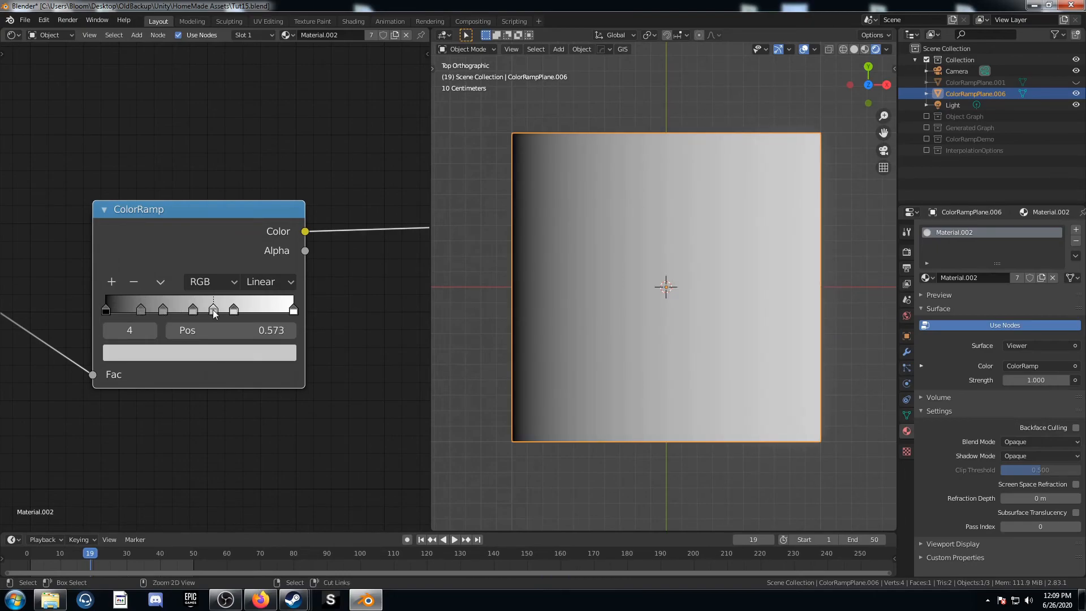
- Undo the addition of the five intermediate stops on the ColorRamp
{"action": "key", "text": "ctrl+z"}
{"action": "key", "text": "ctrl+z"}
{"action": "key", "text": "ctrl+z"}
{"action": "key", "text": "ctrl+z"}
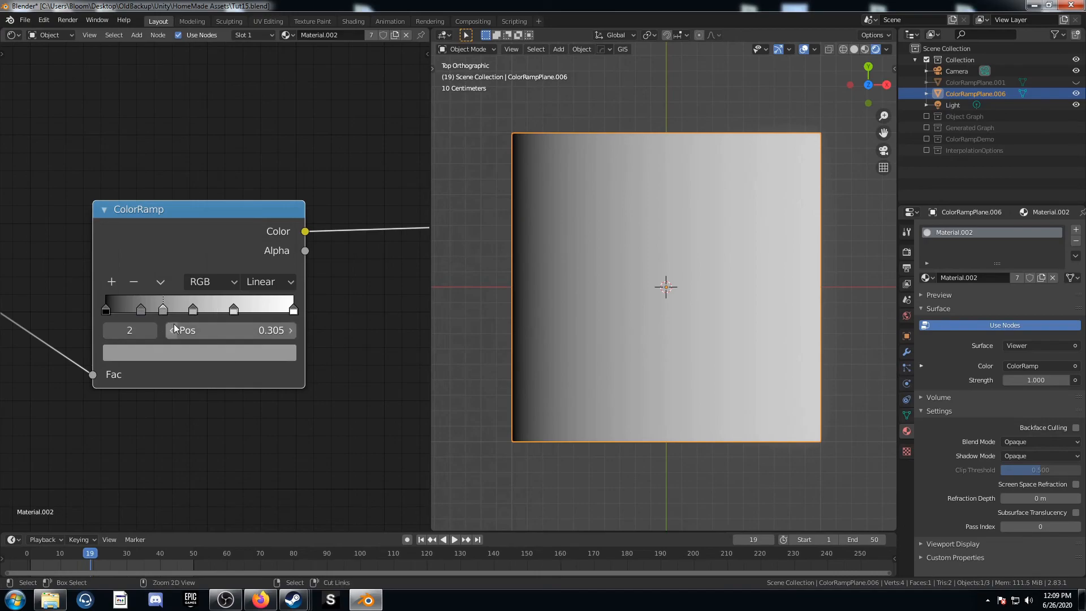
{"action": "key", "text": "ctrl+z"}
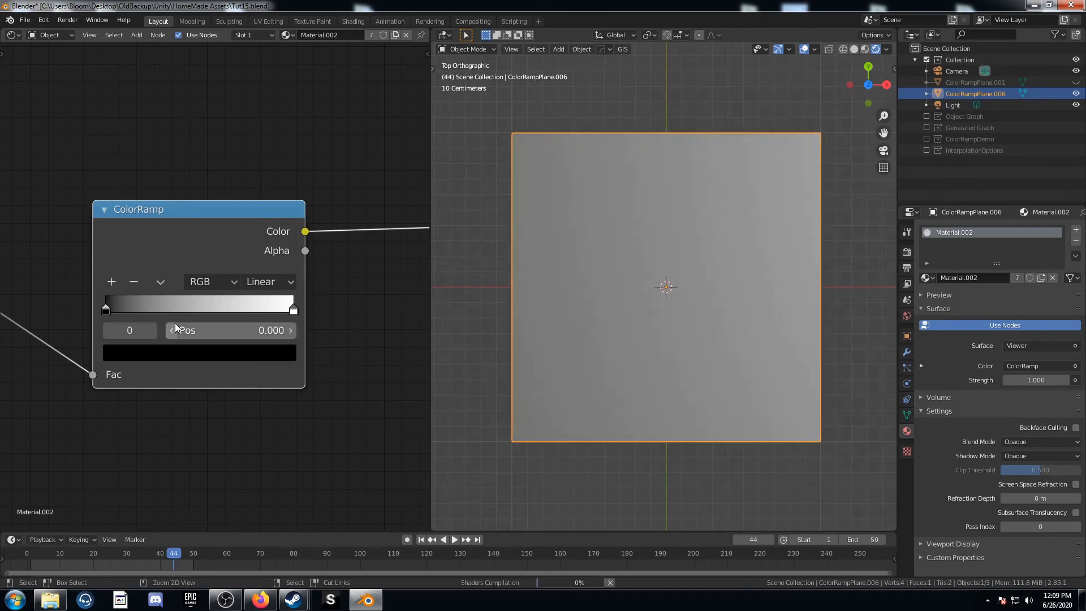
- Add ColorRamp stops at 0.5 and 0.25, then select the white end stop and add stops at 0.75 and 0.625
{"action": "left_click", "coordinate": [161, 282]}
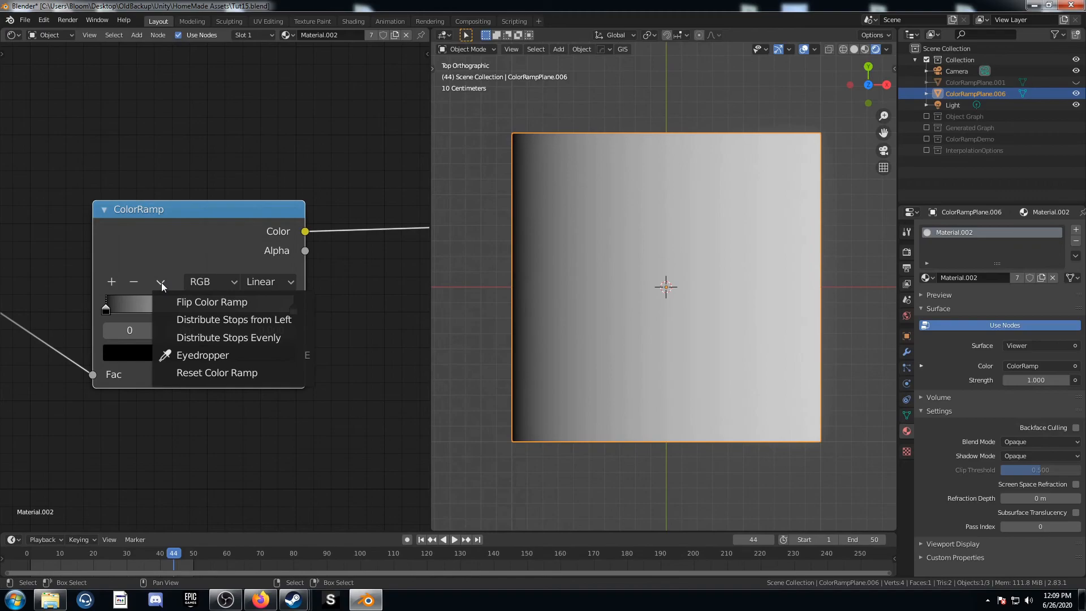
{"action": "left_click", "coordinate": [112, 283]}
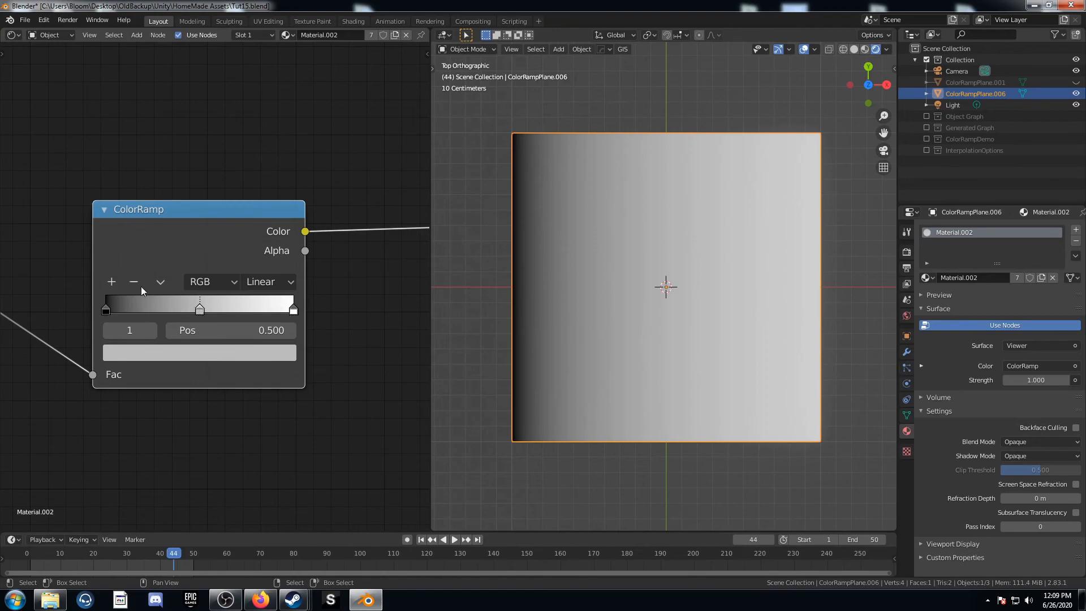
{"action": "left_click", "coordinate": [112, 282]}
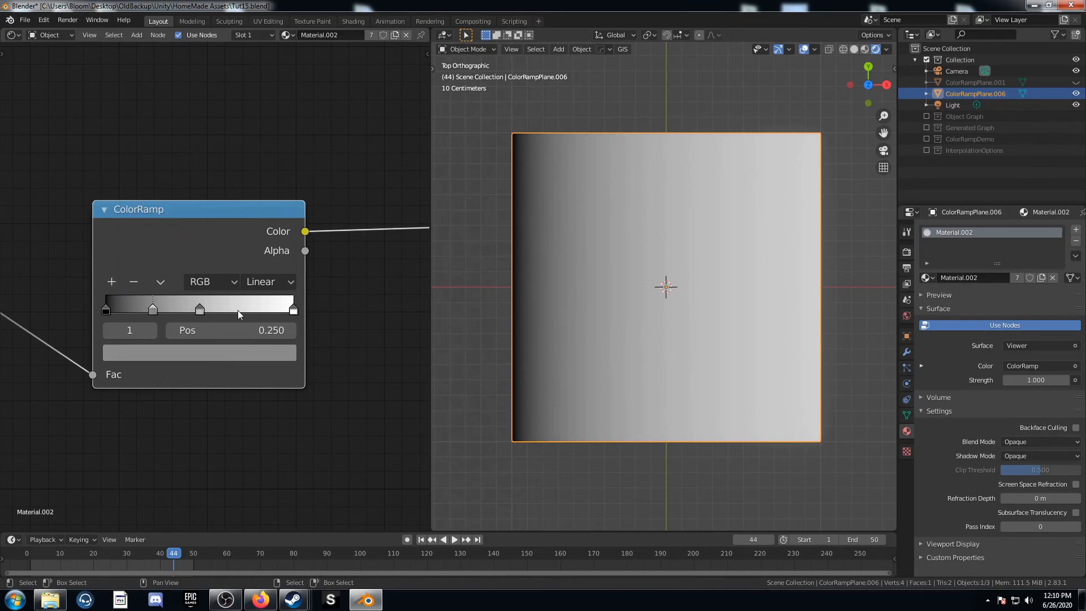
{"action": "left_click", "coordinate": [293, 310]}
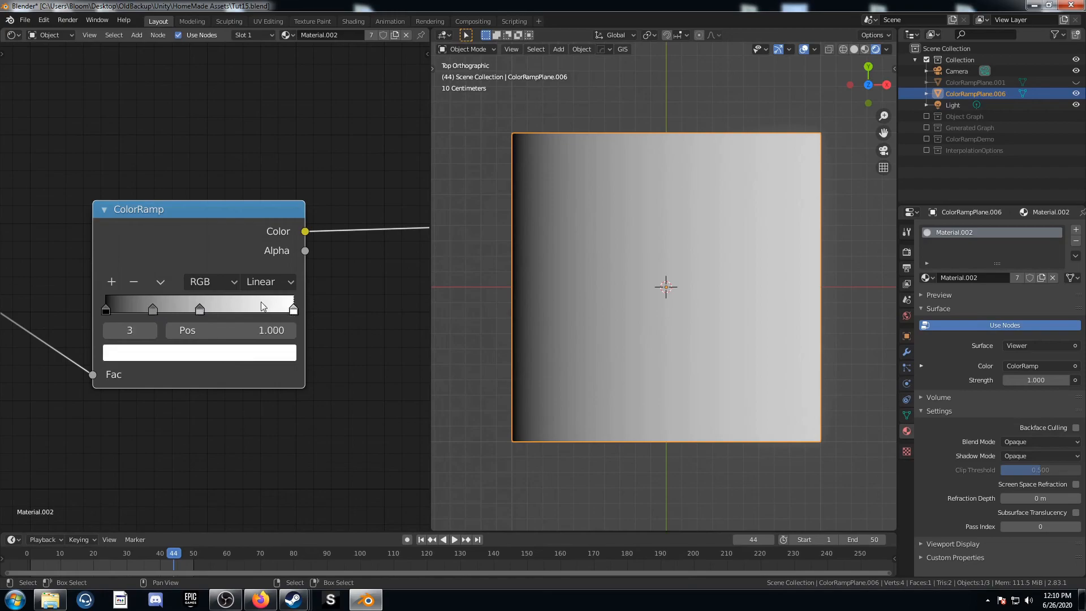
{"action": "left_click", "coordinate": [113, 283]}
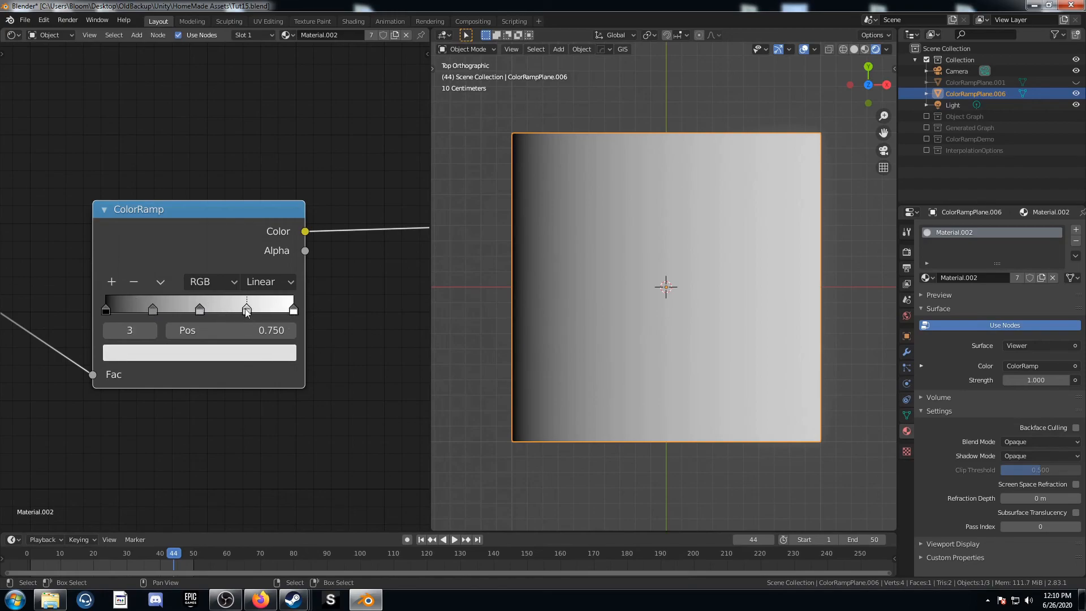
{"action": "left_click", "coordinate": [113, 283]}
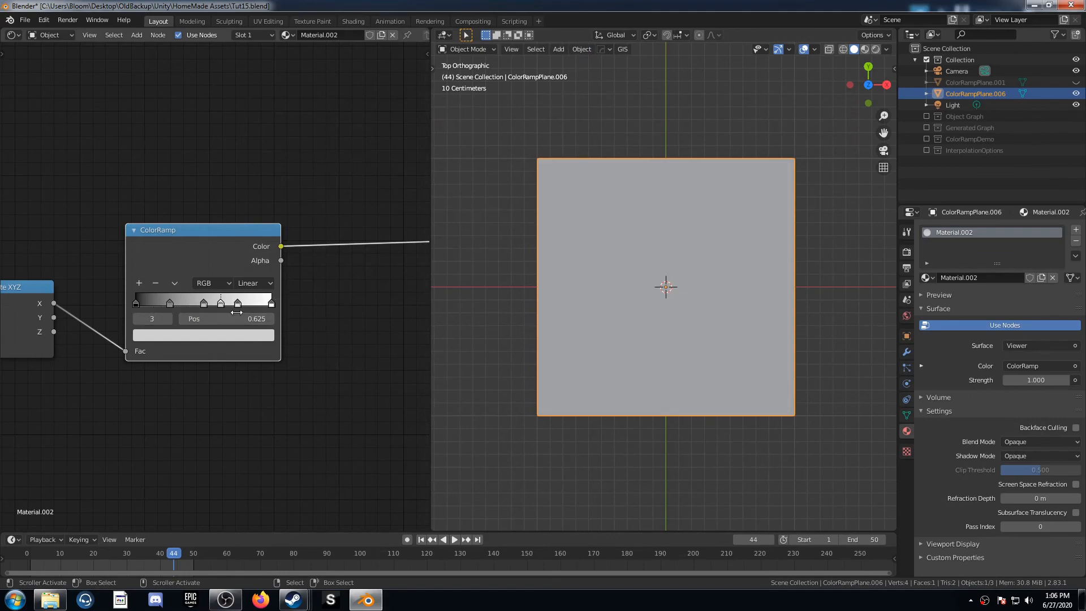
- Distribute the ColorRamp's stops evenly along the gradient
{"action": "left_click", "coordinate": [174, 283]}
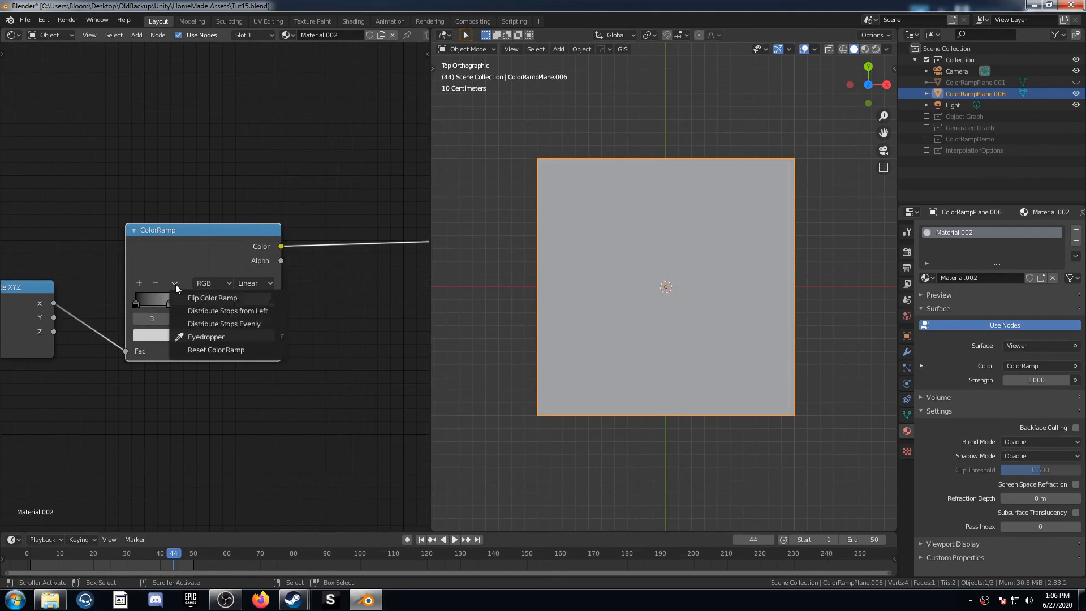
{"action": "left_click", "coordinate": [231, 324]}
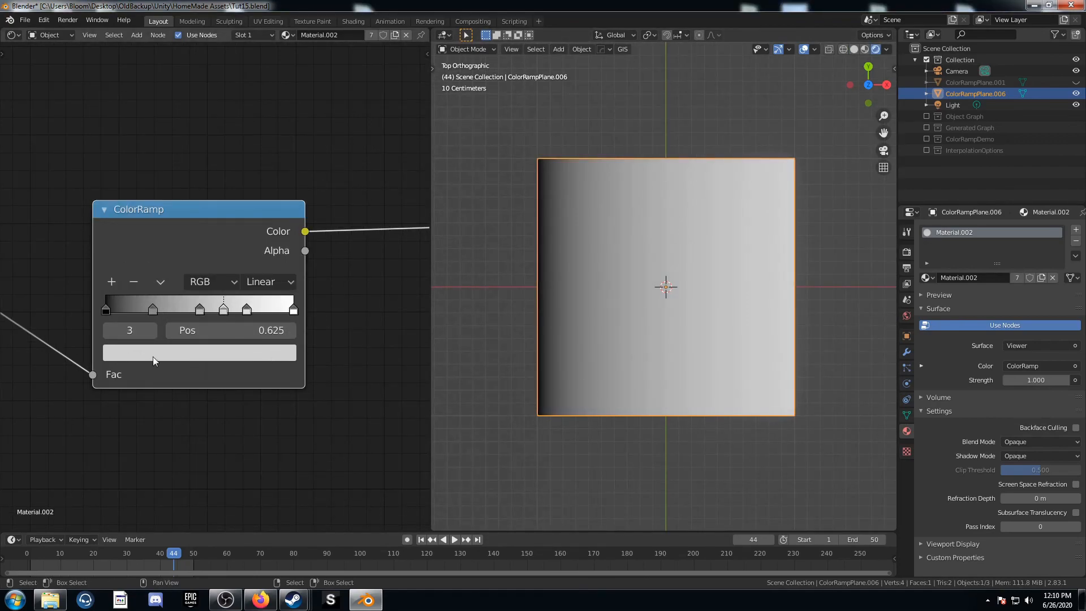
- Open the ColorRamp's list of extra tools
{"action": "left_click", "coordinate": [161, 283]}
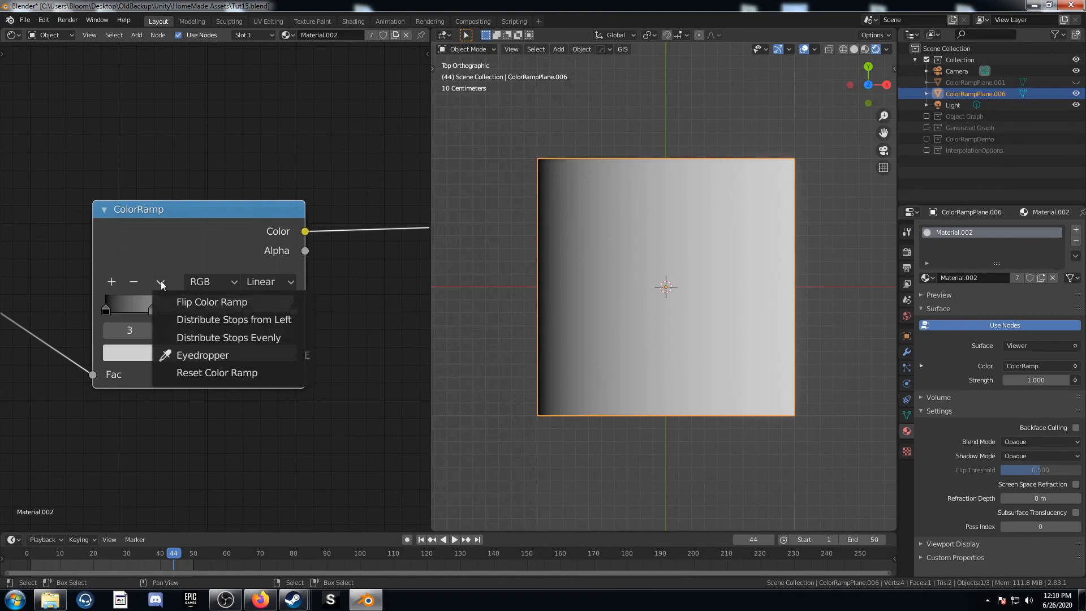